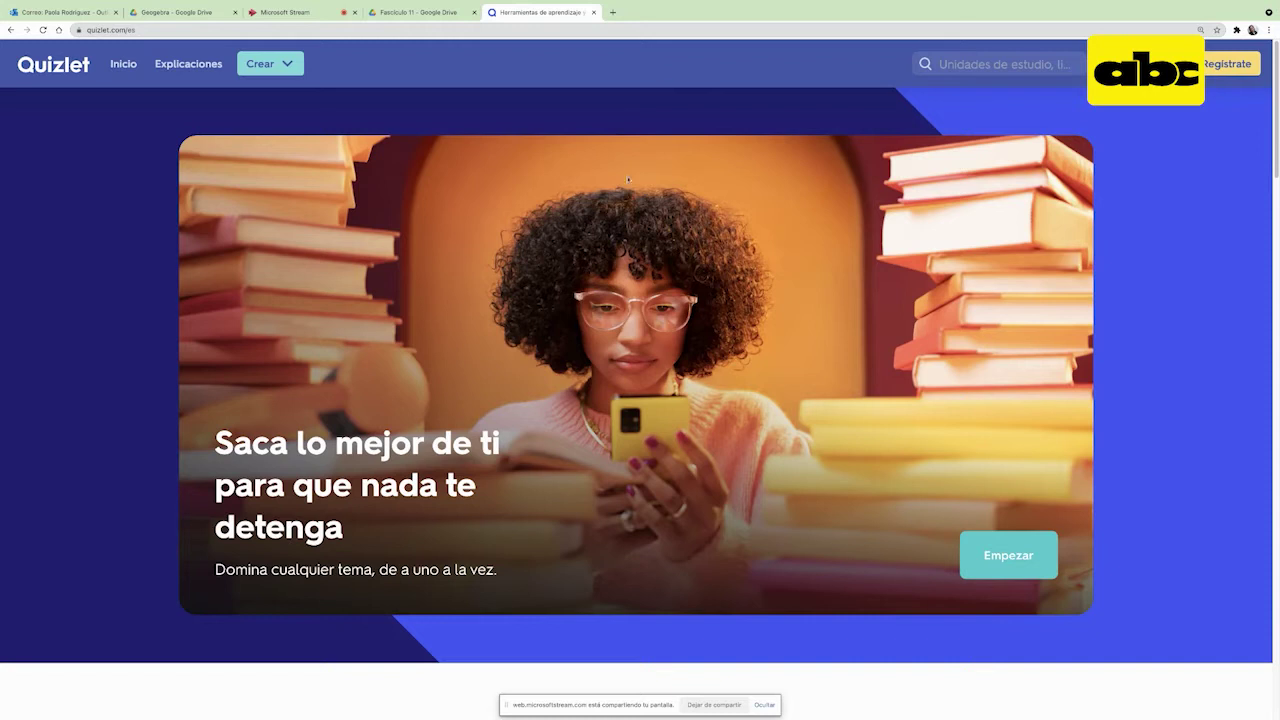
- Open the sign-up form and continue with Google, using the last saved account in the list
scroll(604, 236, "down", 2)
scroll(606, 243, "up", 1)
scroll(606, 243, "up", 1)
left_click(1224, 66)
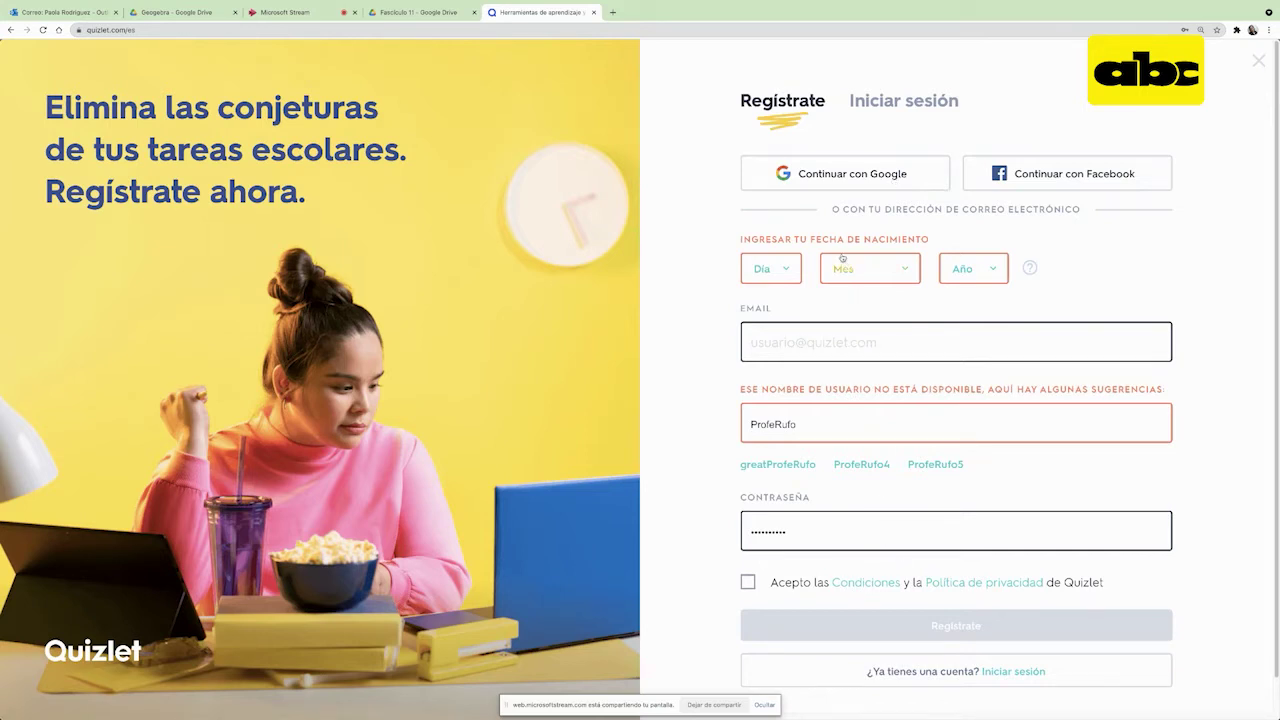
left_click(838, 177)
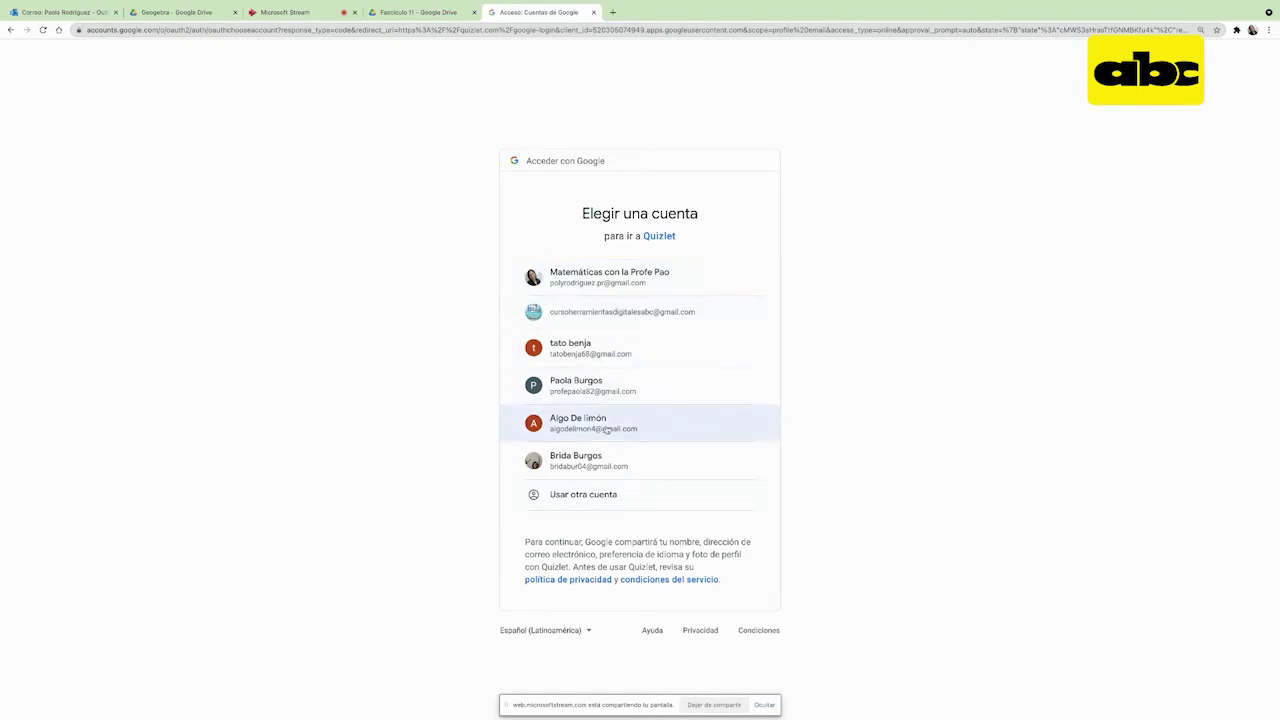
left_click(613, 466)
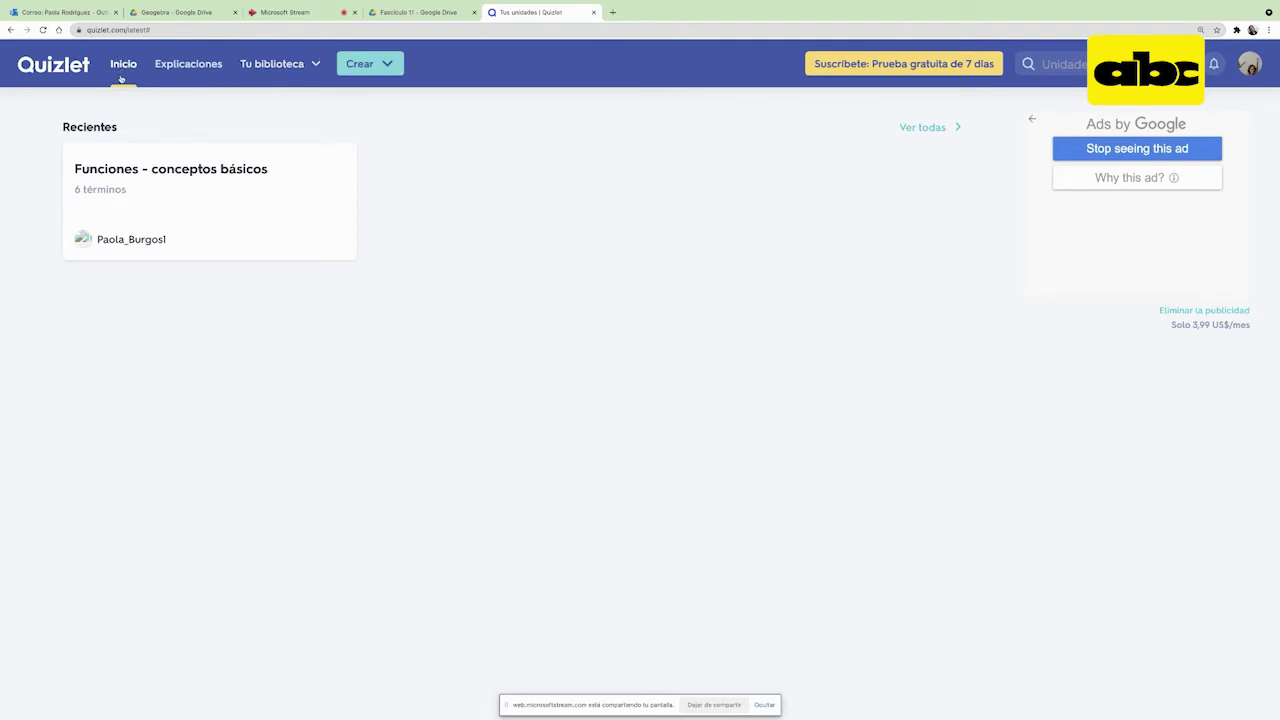
- View the explanations page and the study units in the library
left_click(190, 66)
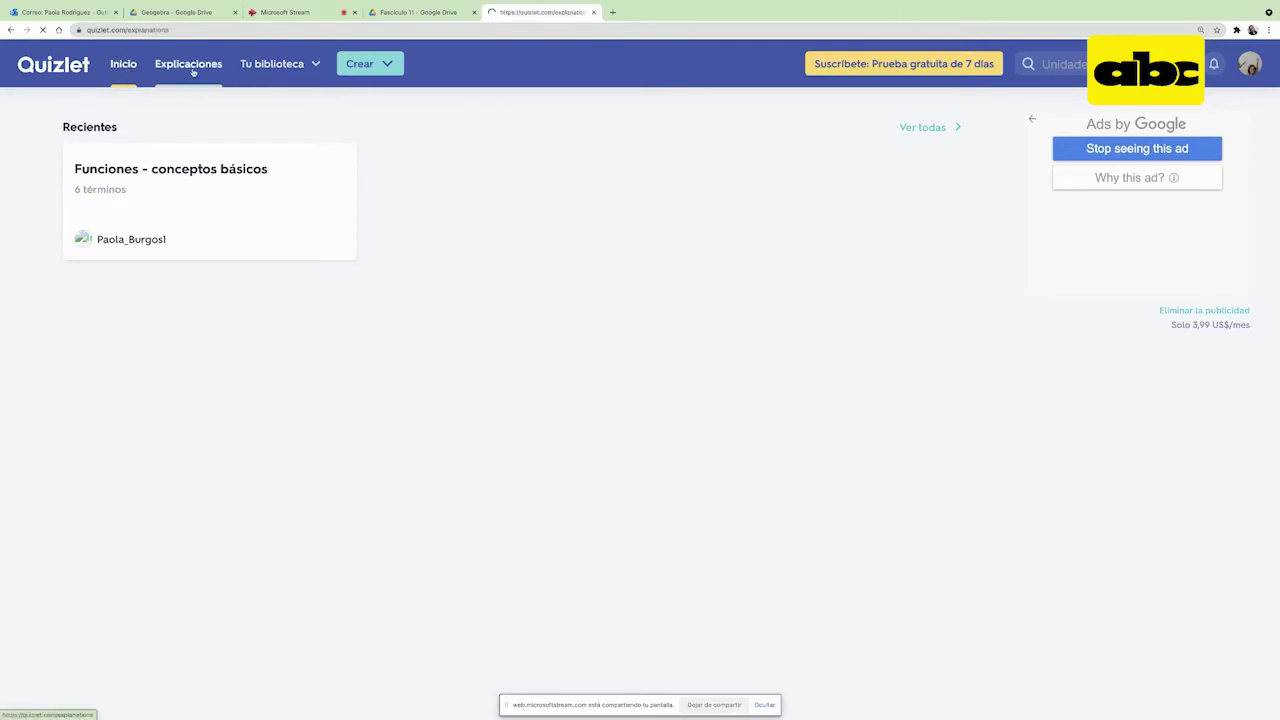
left_click(271, 66)
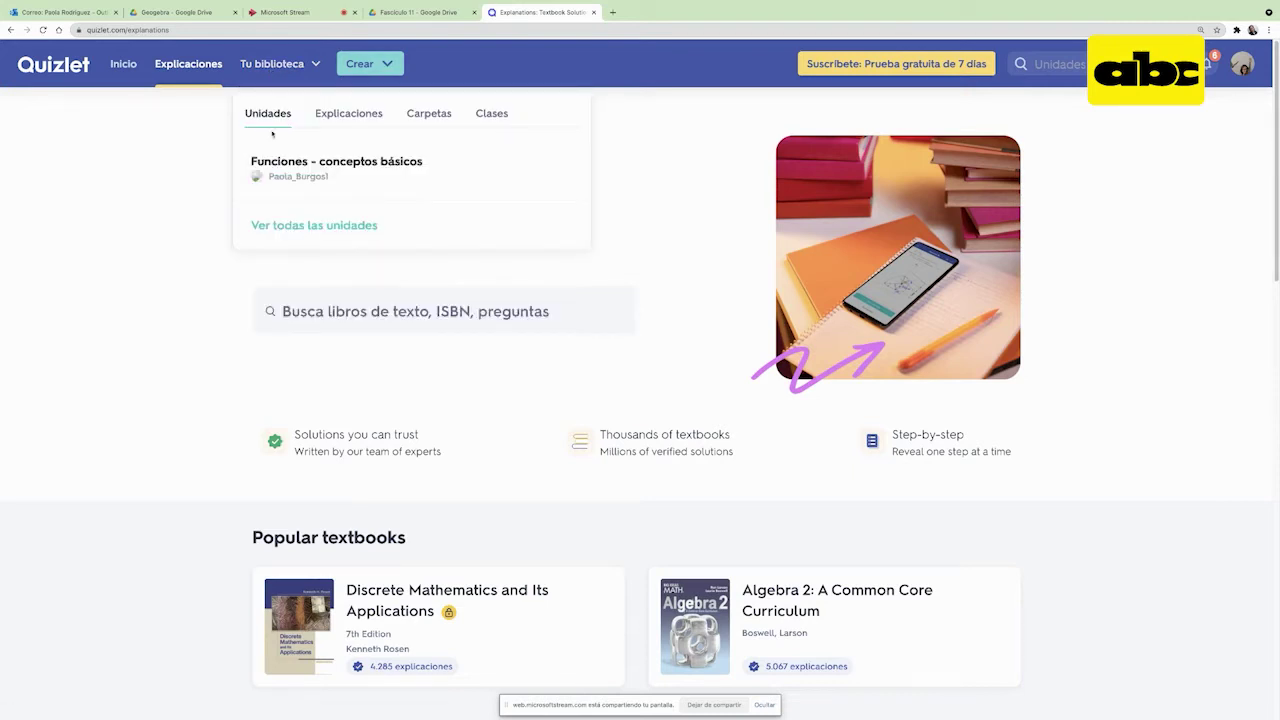
- Start creating a new class and name it "Primero A Matemática", leaving the description empty
left_click(388, 66)
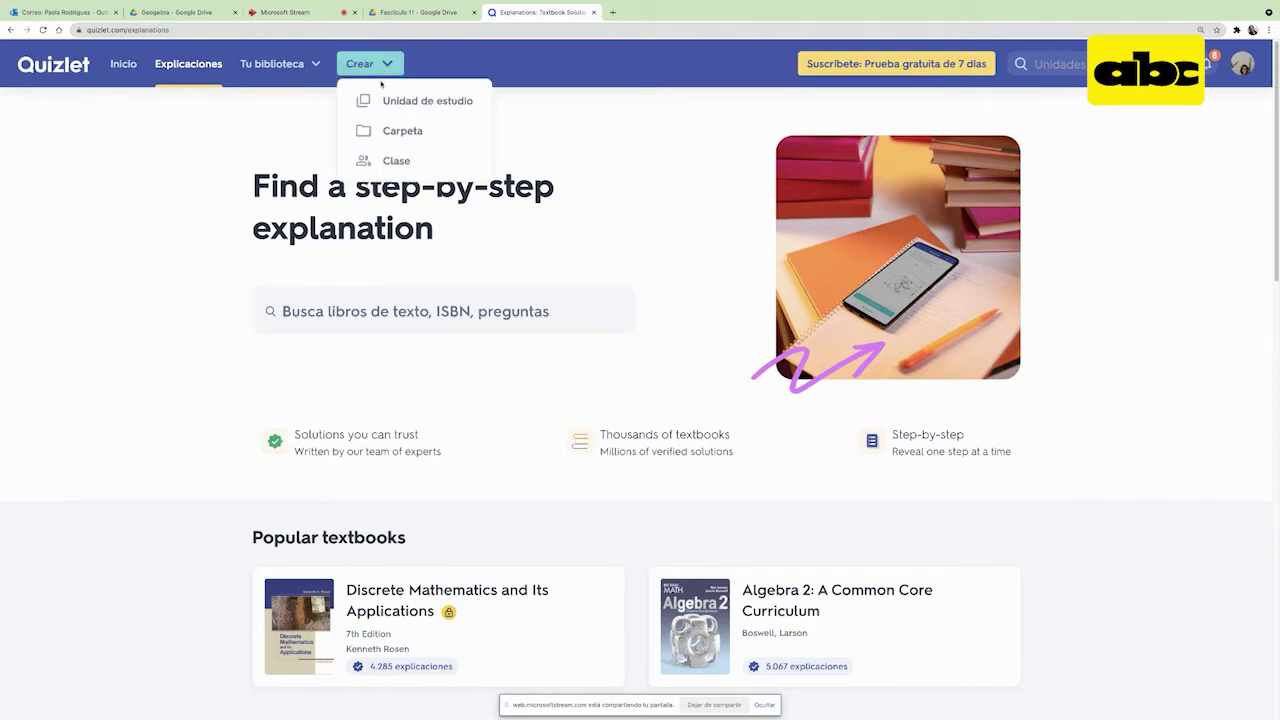
left_click(392, 162)
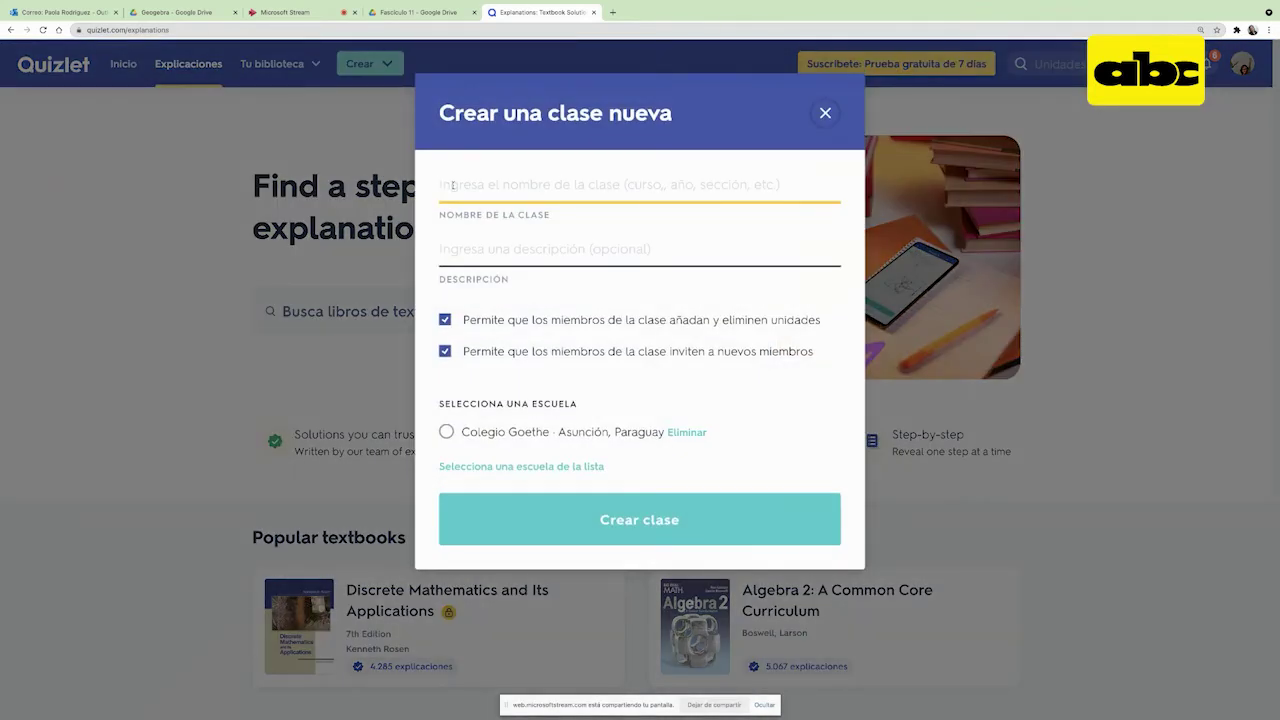
type("P")
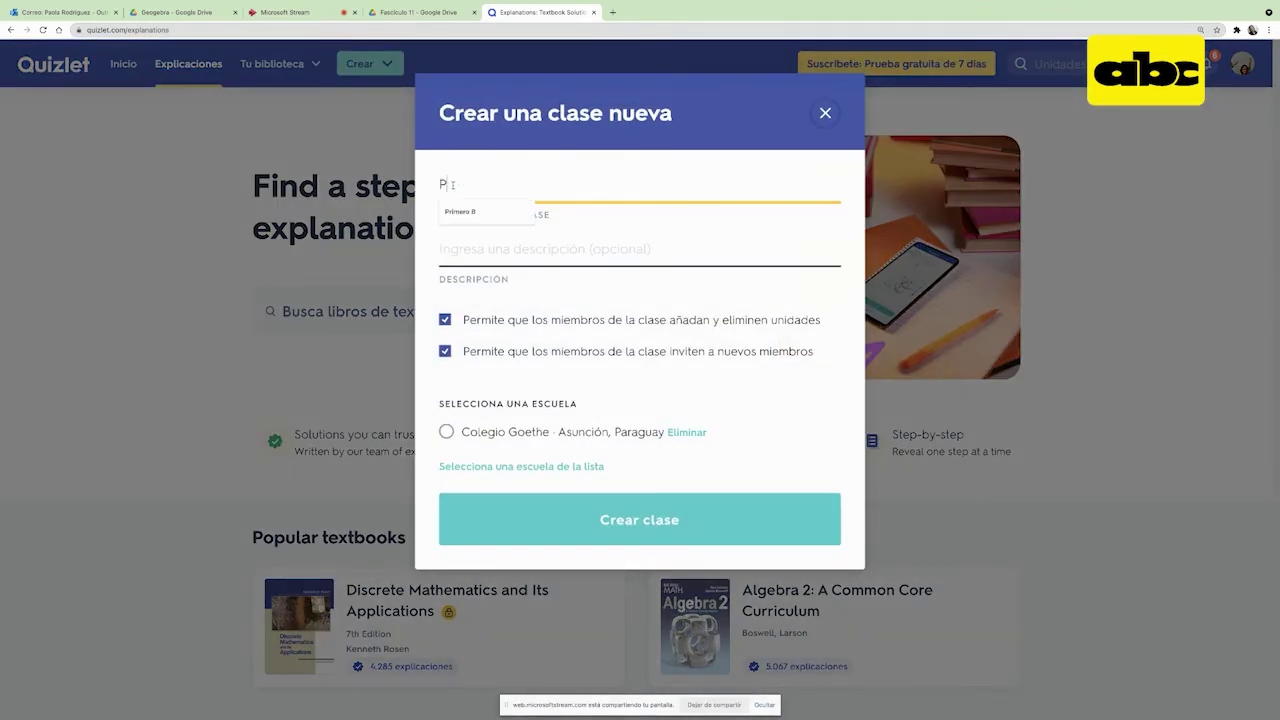
type("rimero A")
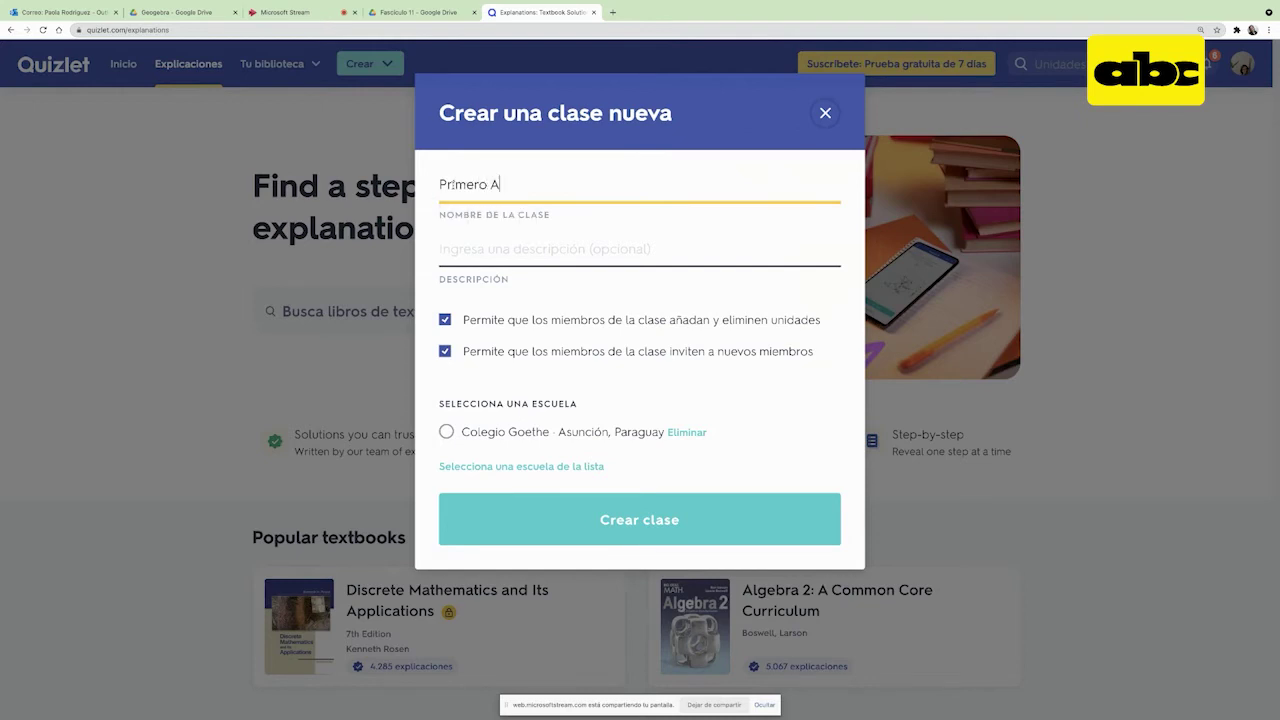
type(" Matemática")
left_click(518, 248)
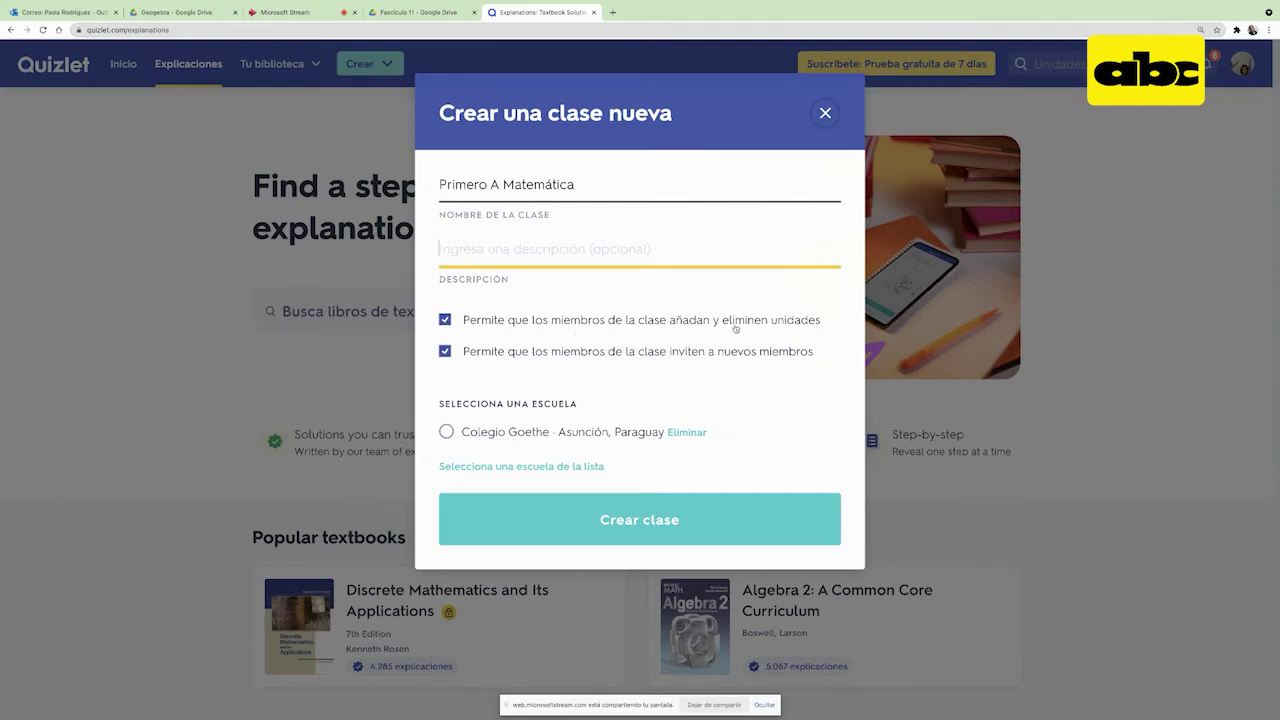
- Disallow members from adding or removing units and inviting new members, and create the class
left_click(446, 321)
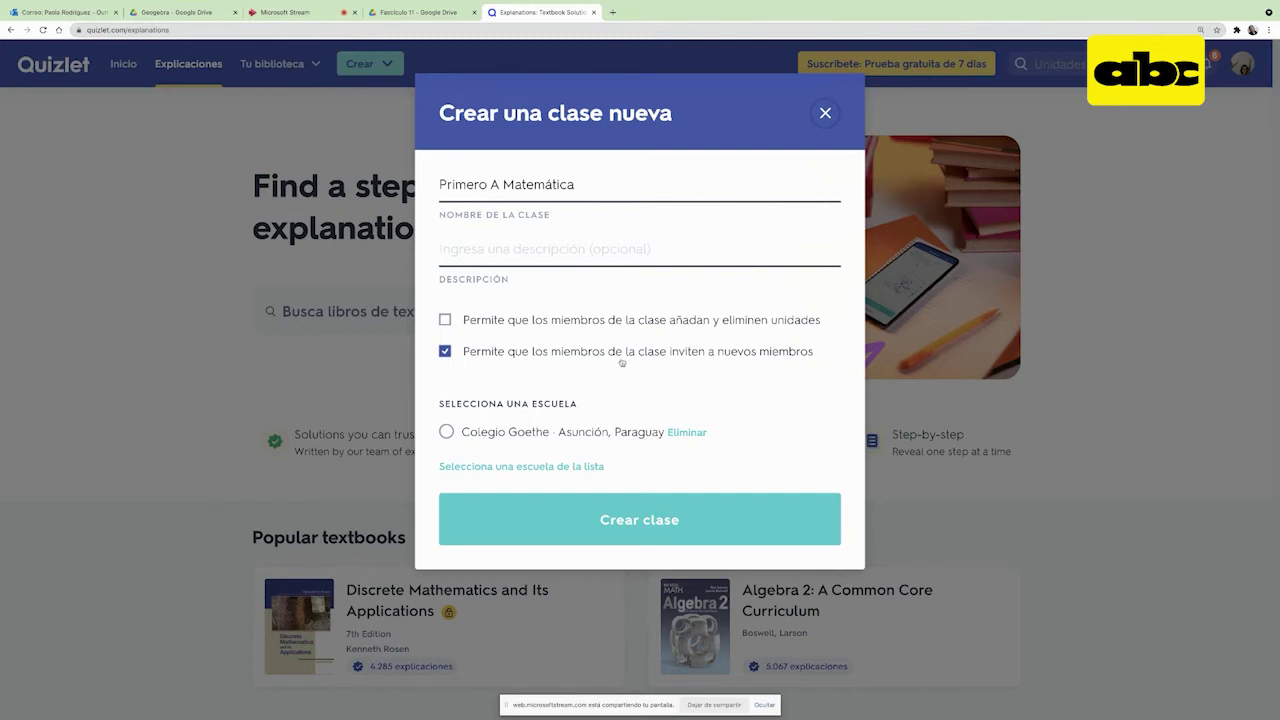
left_click(445, 353)
left_click(564, 467)
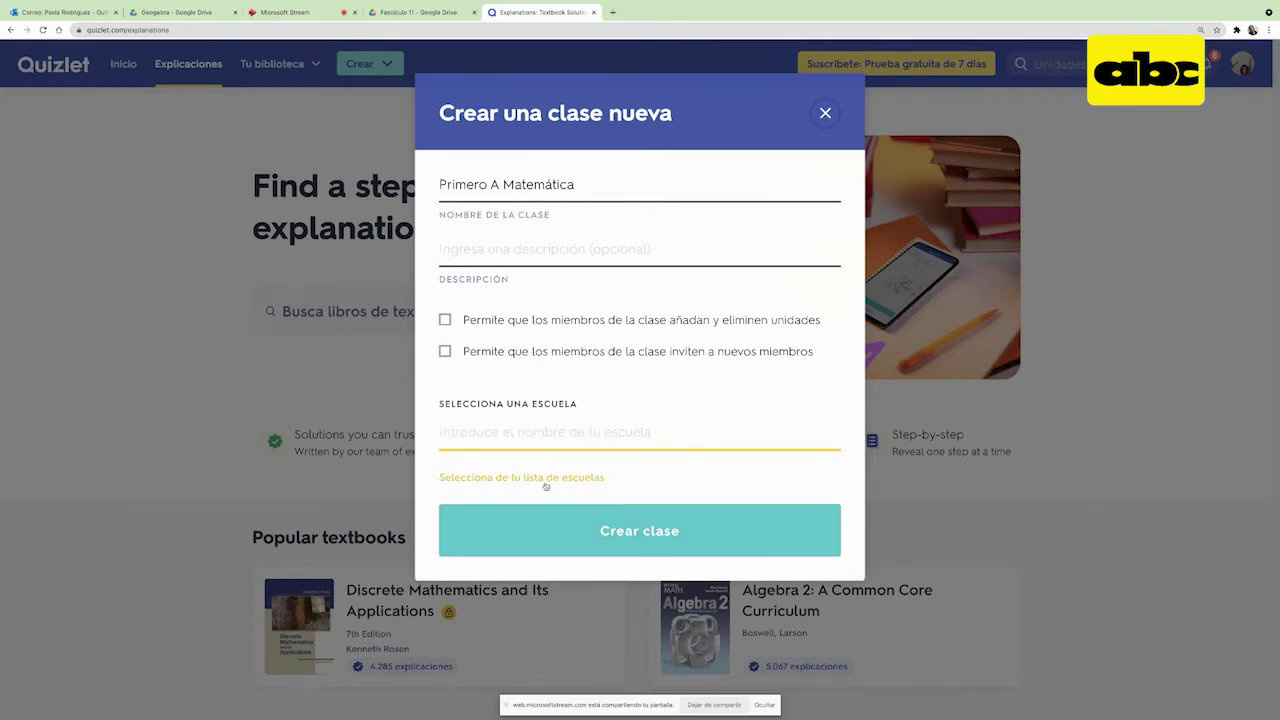
left_click(678, 540)
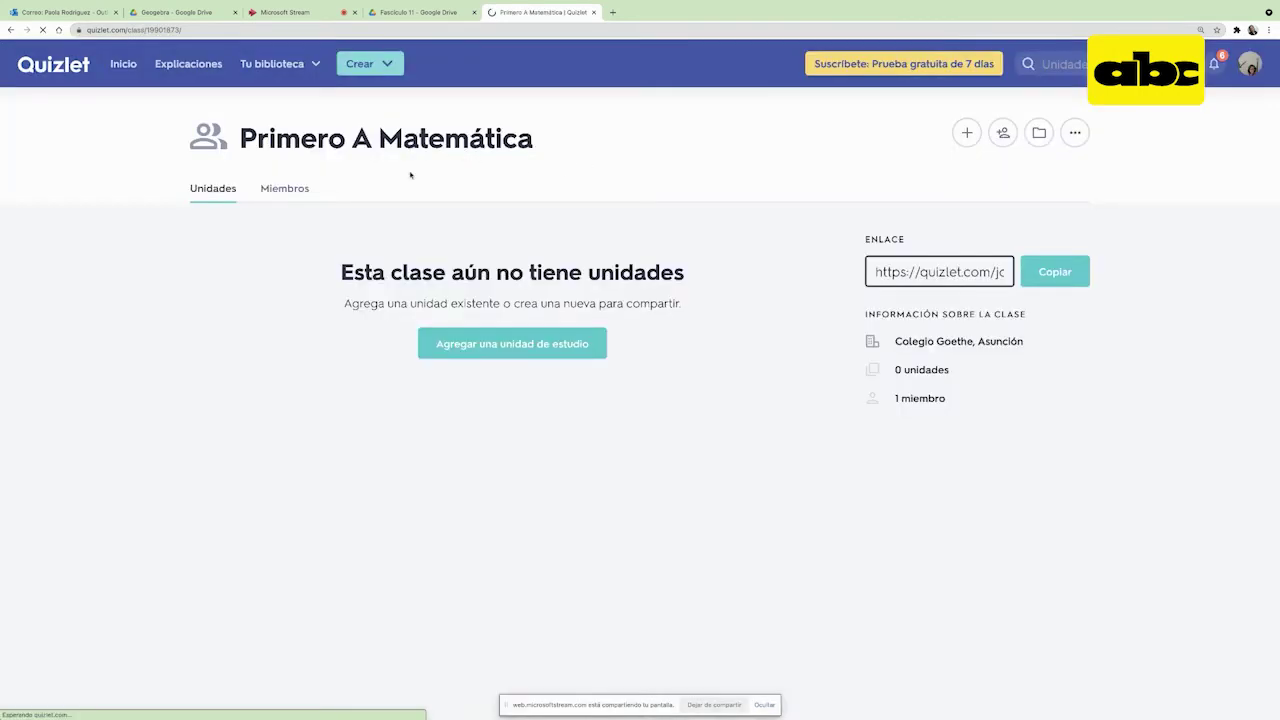
- Show the members of the Primero A Matemática class and copy its invitation link
left_click(285, 189)
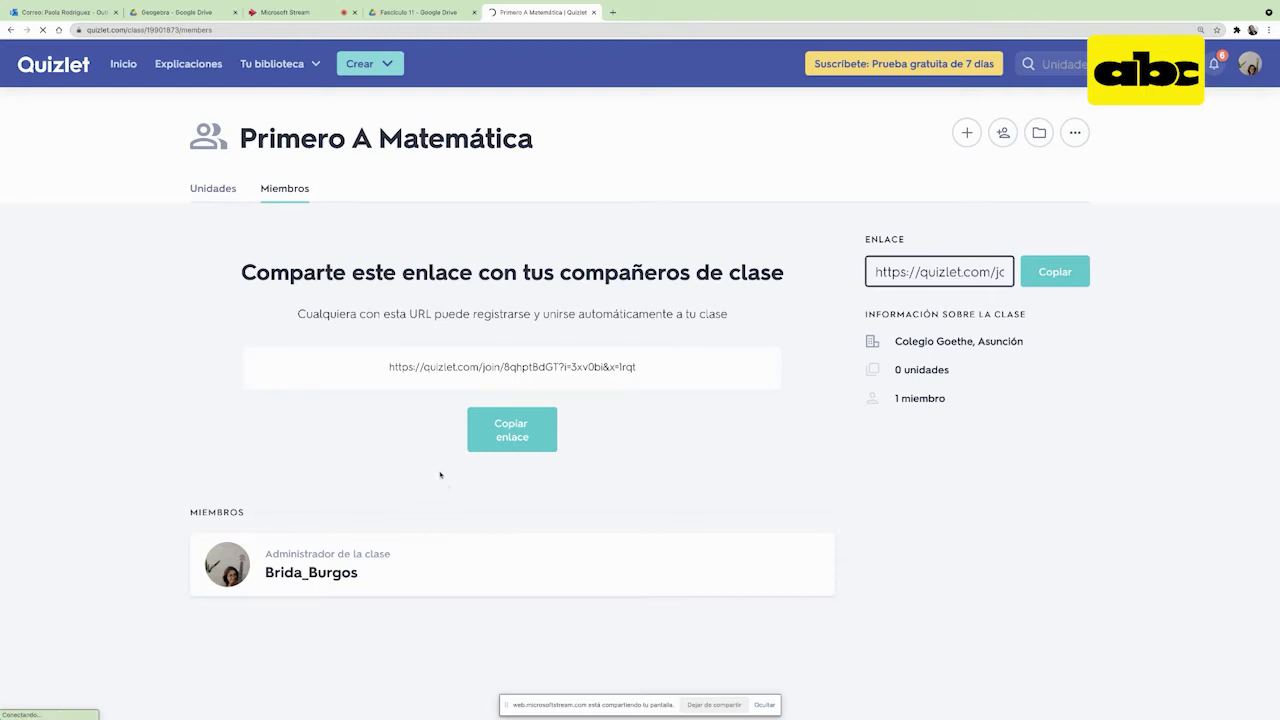
left_click(513, 424)
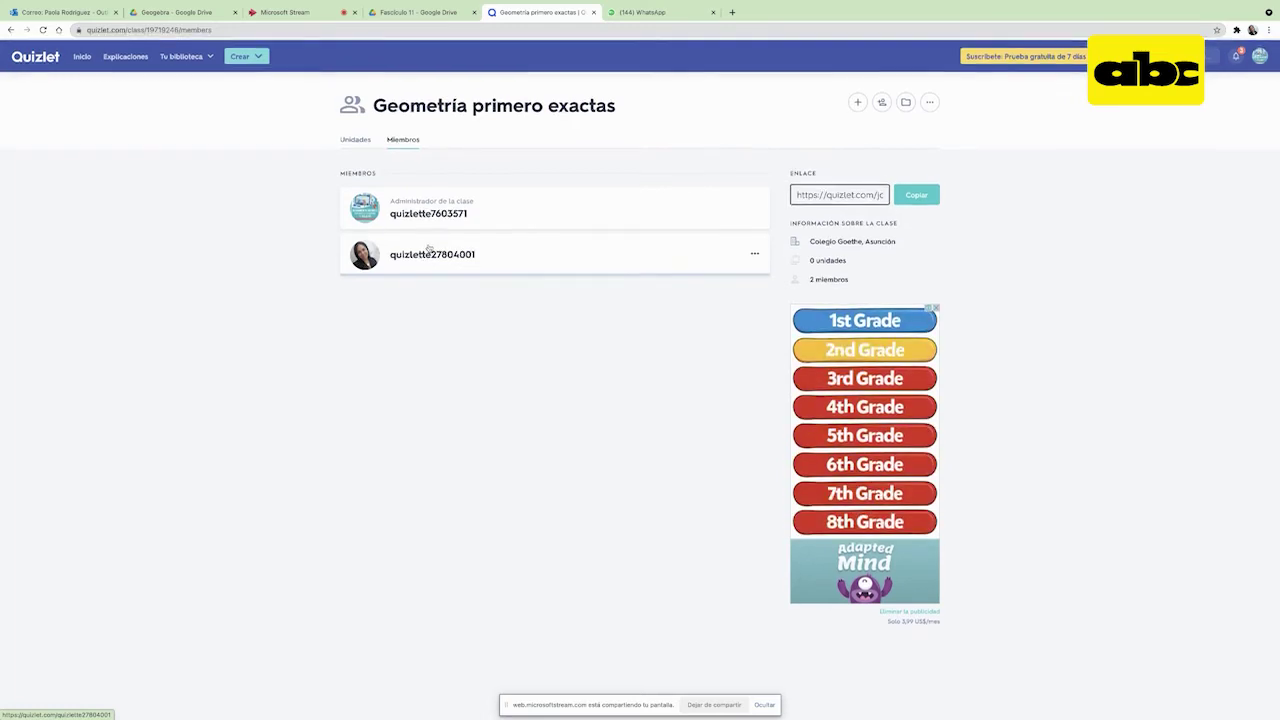
- Show the study units of the Geometría primero exactas class and set the browser zoom to 125%
left_click(360, 145)
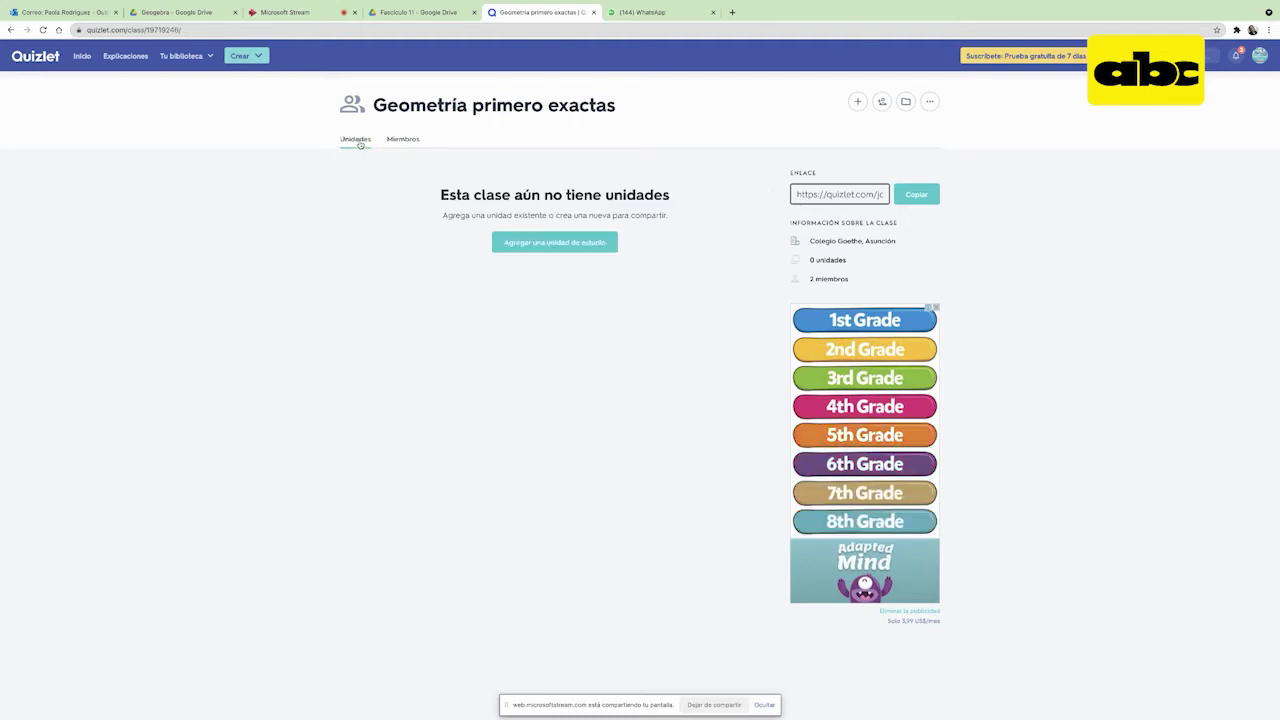
left_click(1270, 30)
left_click(1238, 138)
left_click(1238, 138)
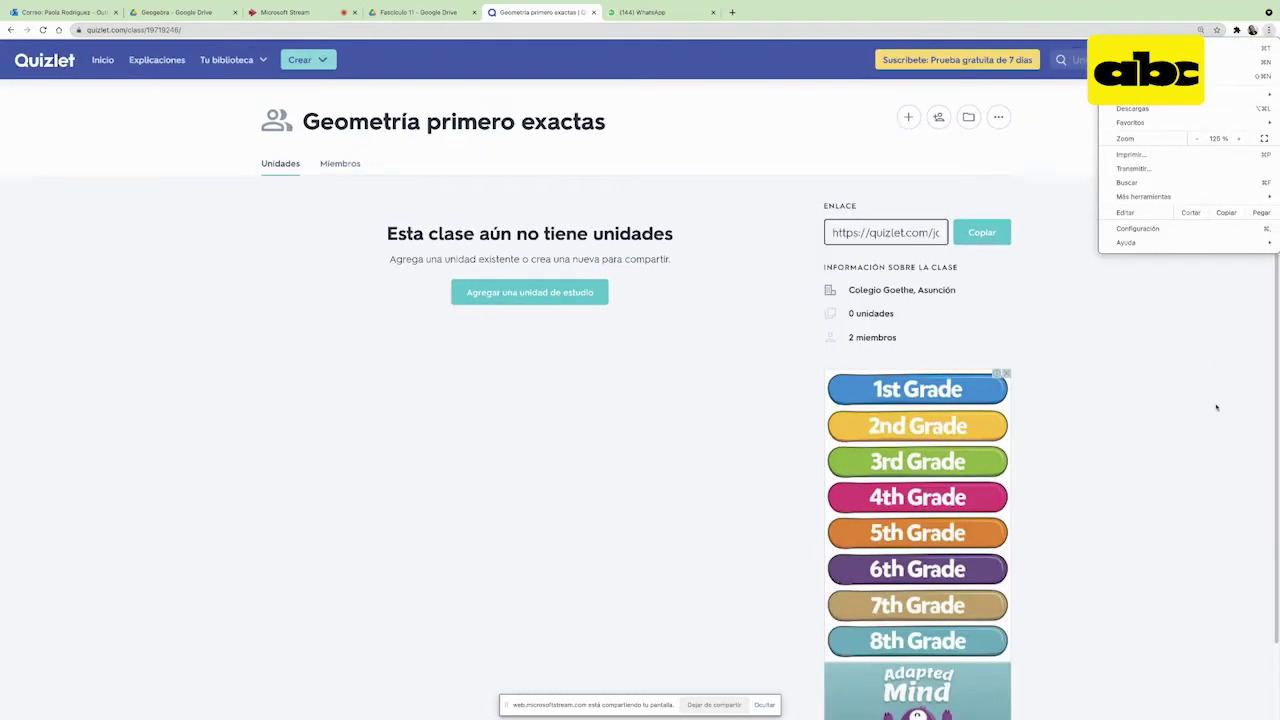
left_click(1205, 406)
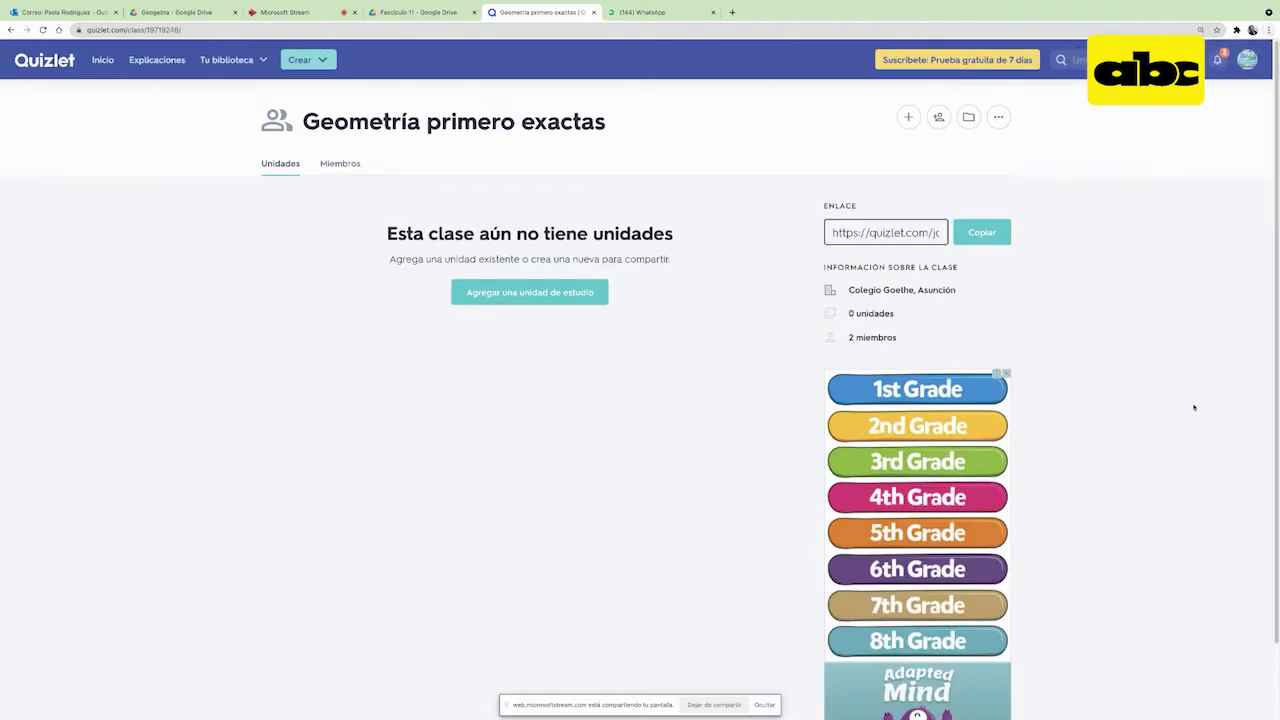
- Start a new study unit for the Geometría primero exactas class and dismiss the Quizlet Plus offer
left_click(566, 298)
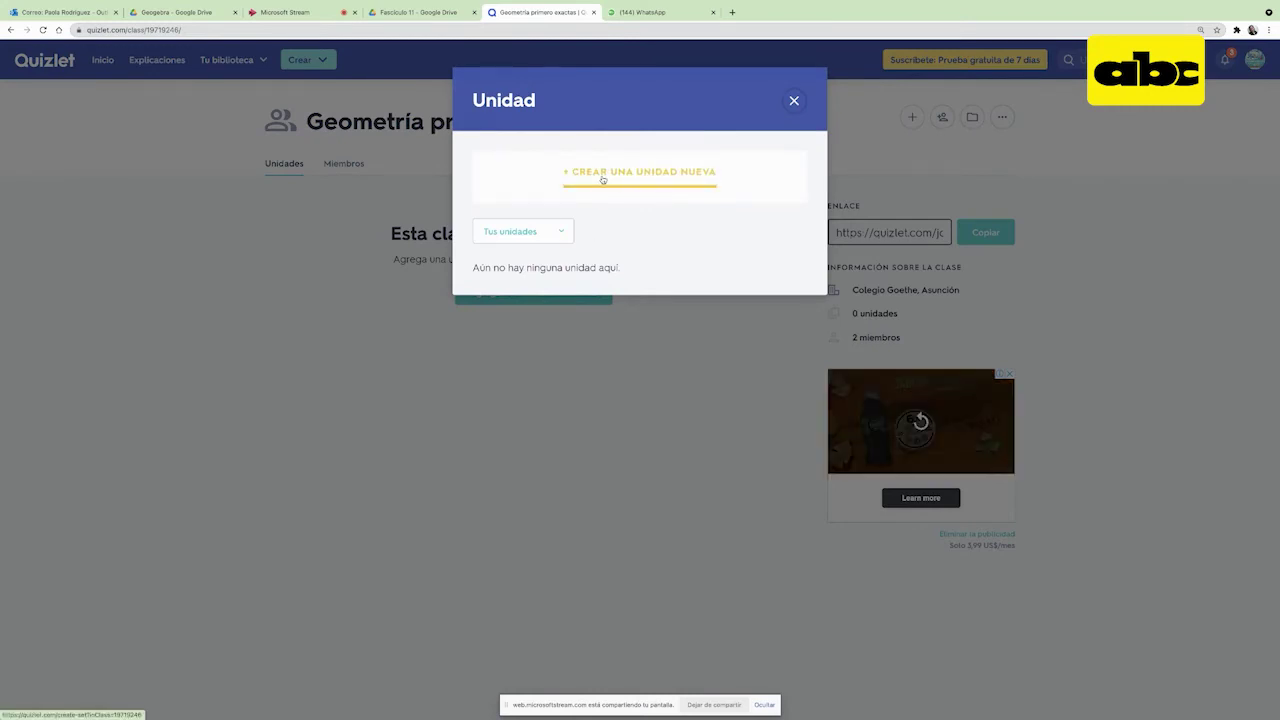
left_click(603, 180)
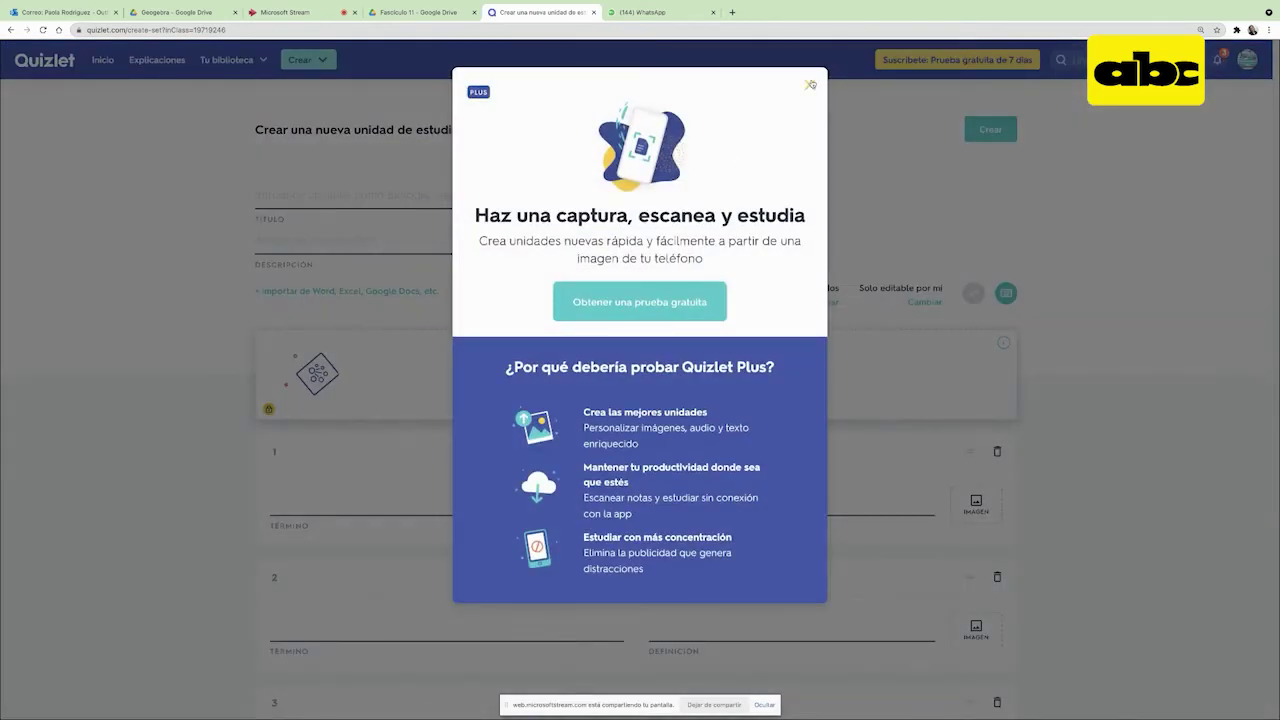
left_click(808, 90)
- Title the new study unit "Ángulos Clasificación"
left_click(451, 194)
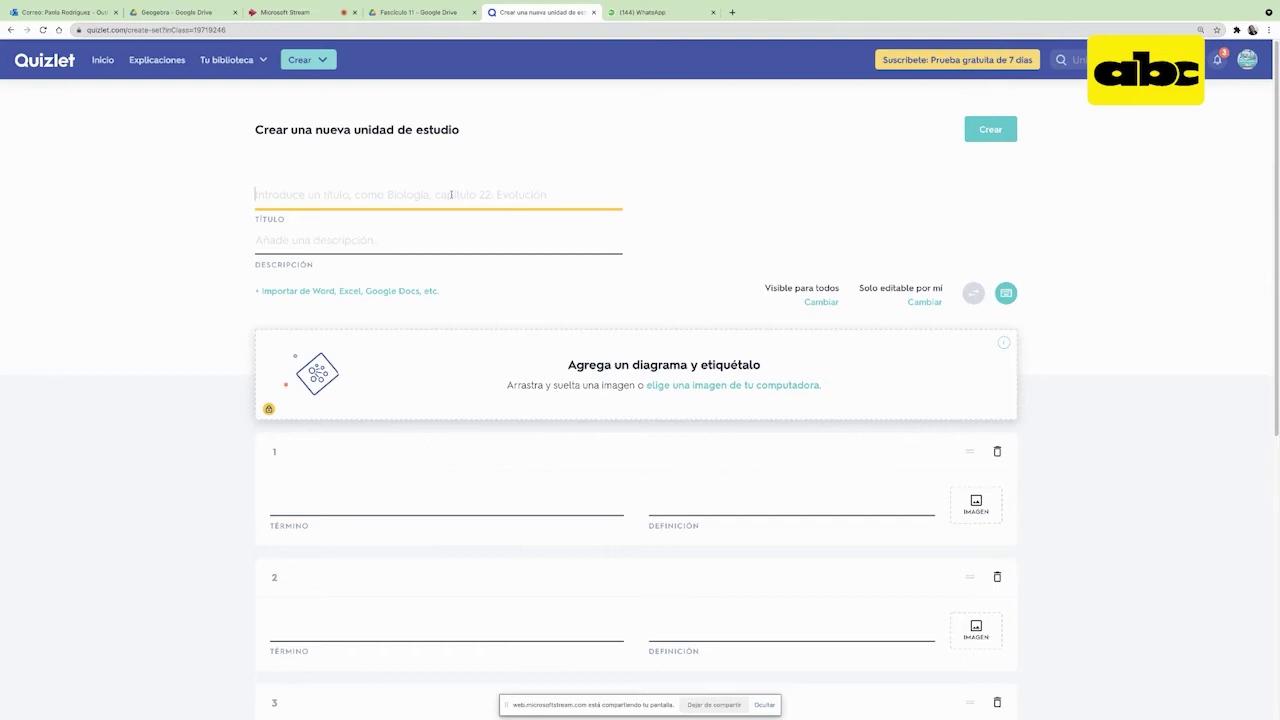
type("Ángulos Clasificaci´p")
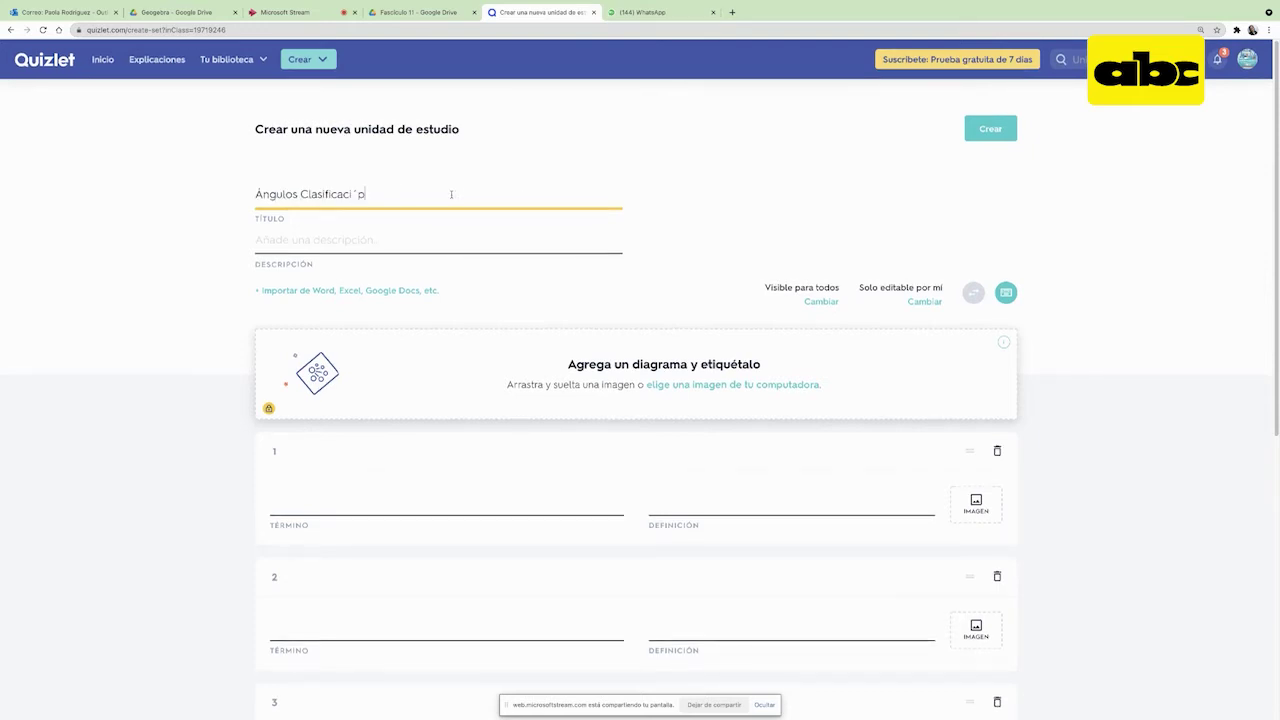
key("BackSpace")
key("BackSpace")
type("ón")
key("Tab")
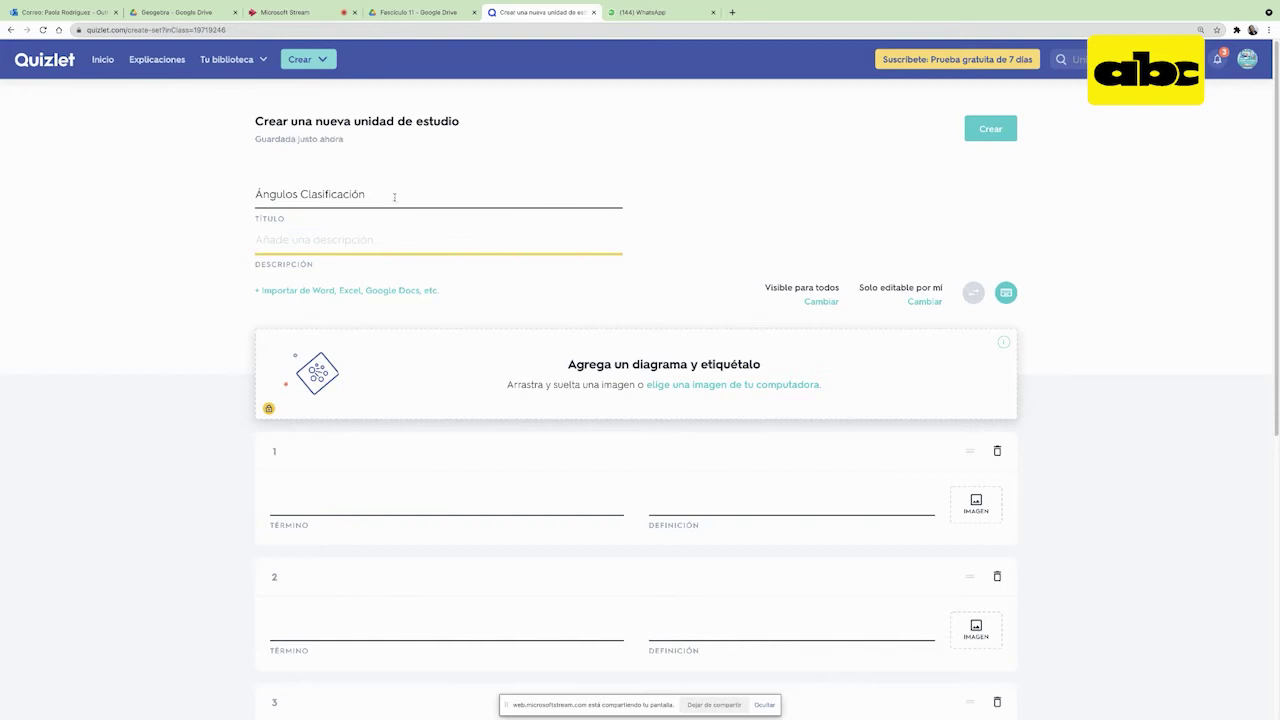
left_click(394, 197)
left_click(384, 234)
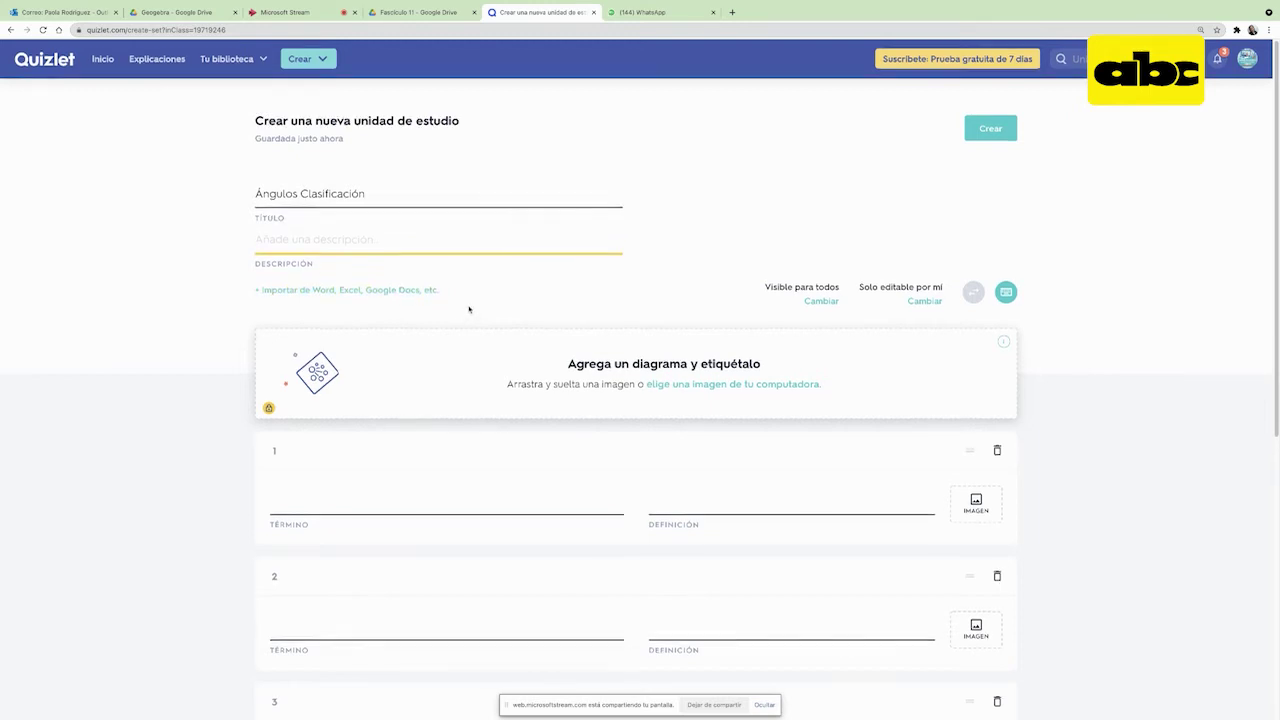
- Enter the suggested term "Ángulo agudo" on the first card of the study unit
scroll(467, 312, "down", 2)
scroll(464, 264, "up", 2)
scroll(466, 265, "down", 2)
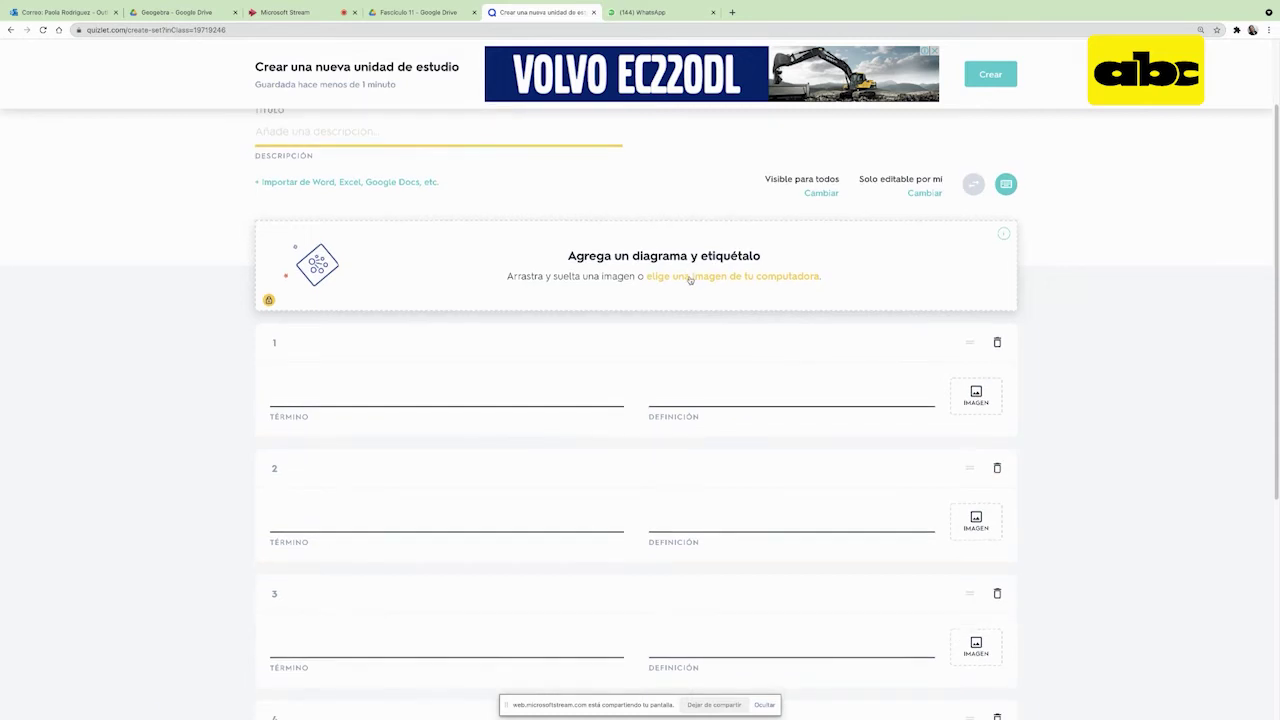
scroll(690, 278, "down", 1)
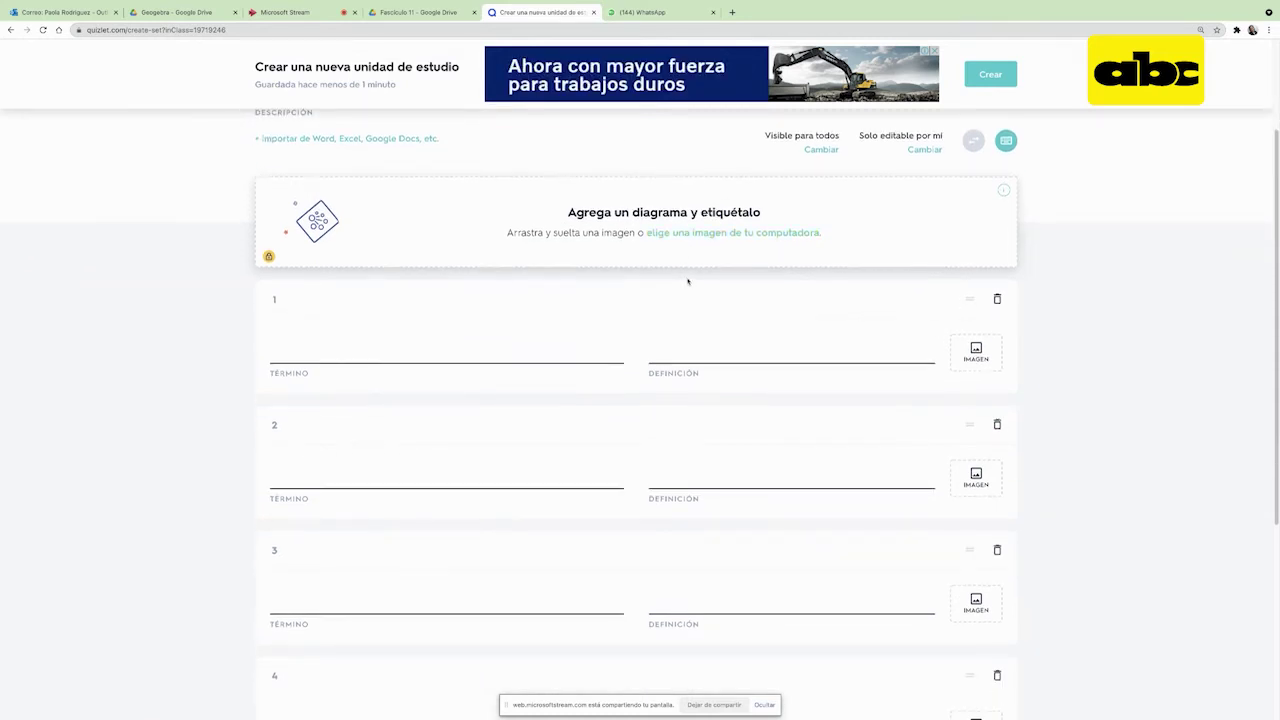
scroll(688, 282, "up", 2)
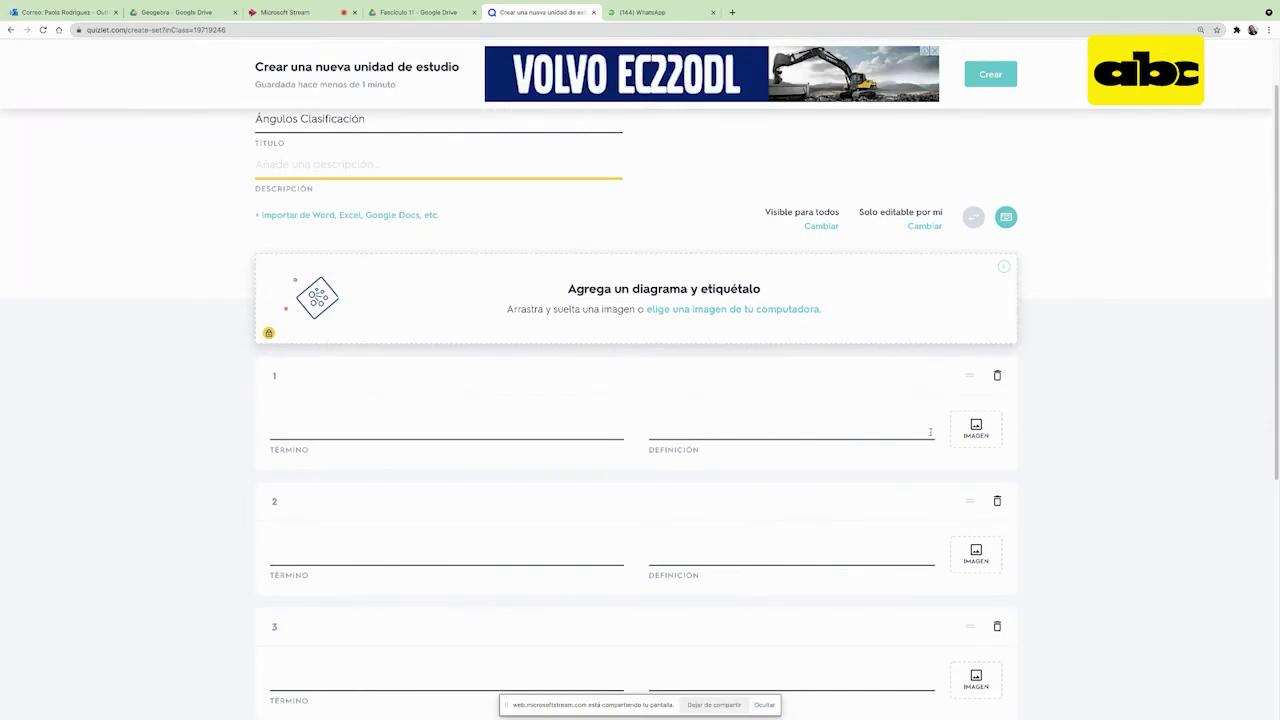
left_click(400, 430)
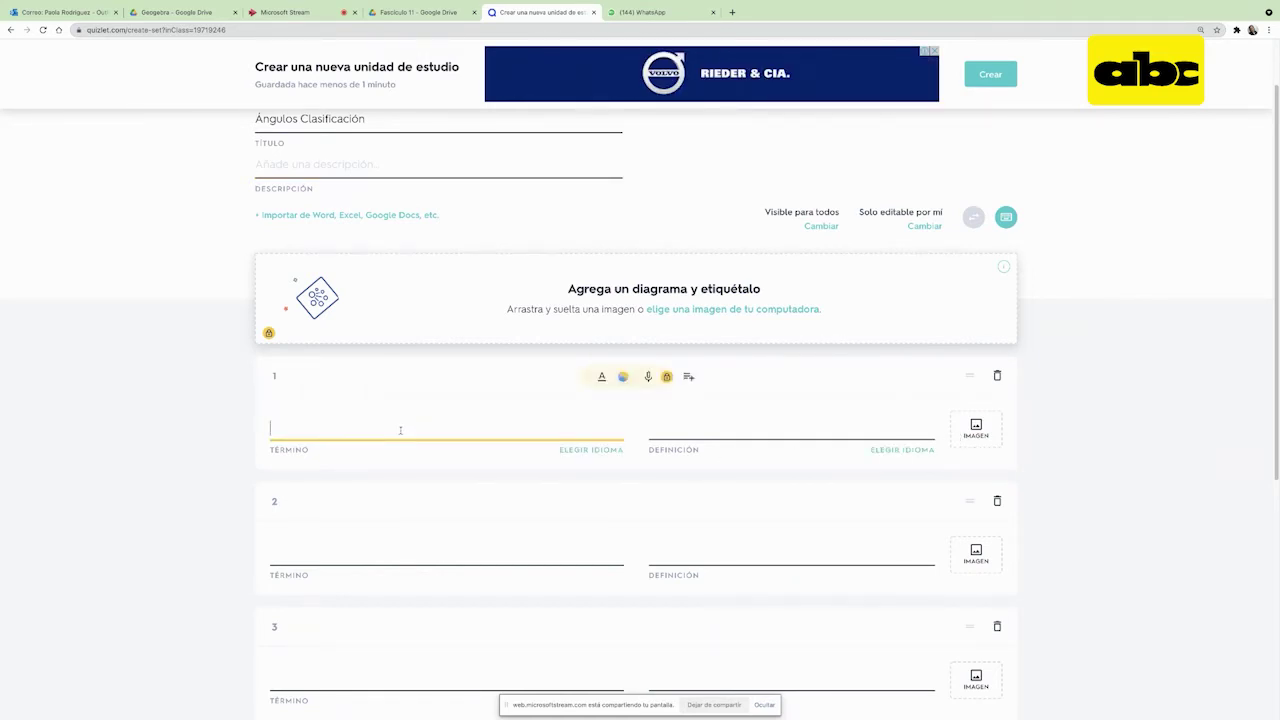
type("ángulo ")
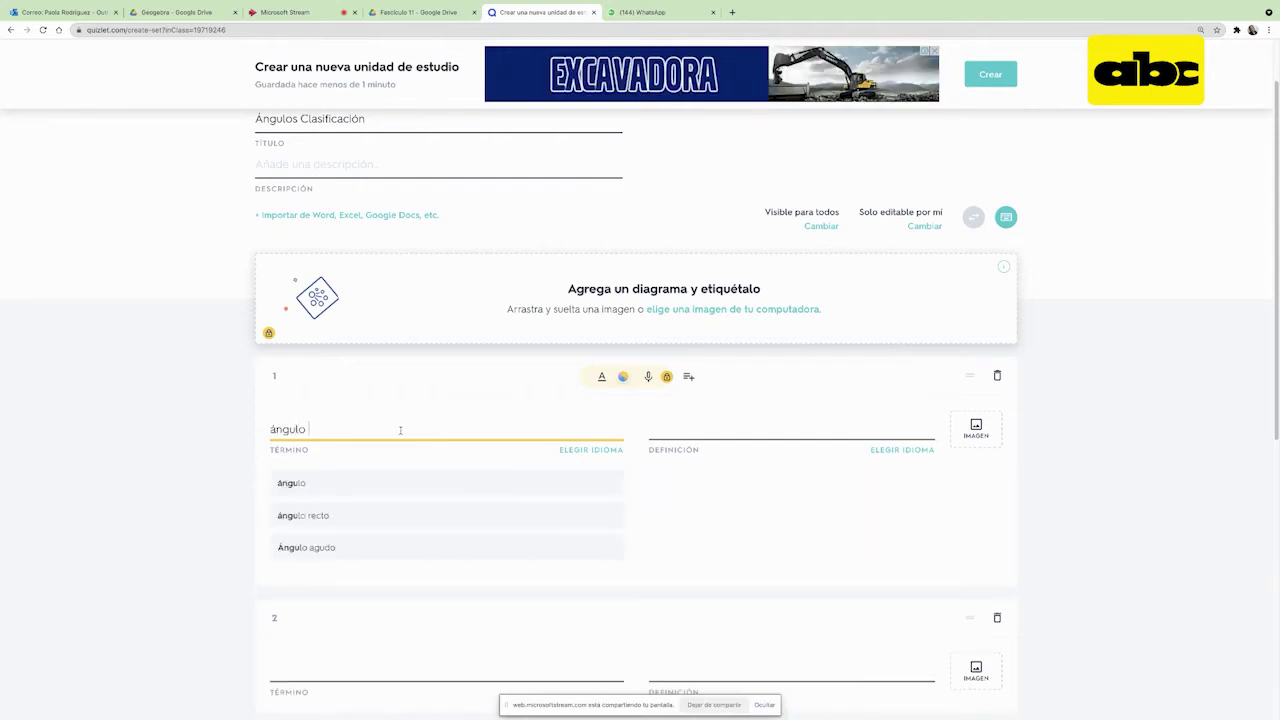
type("agudo")
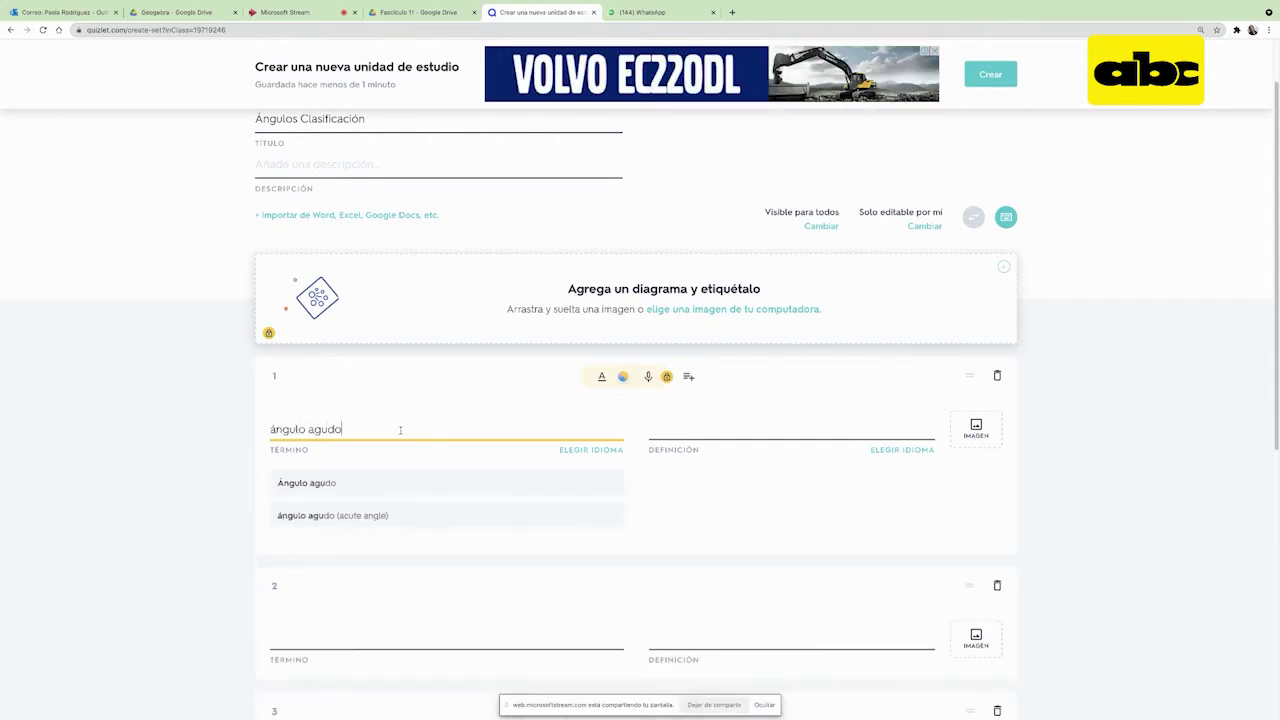
left_click(351, 483)
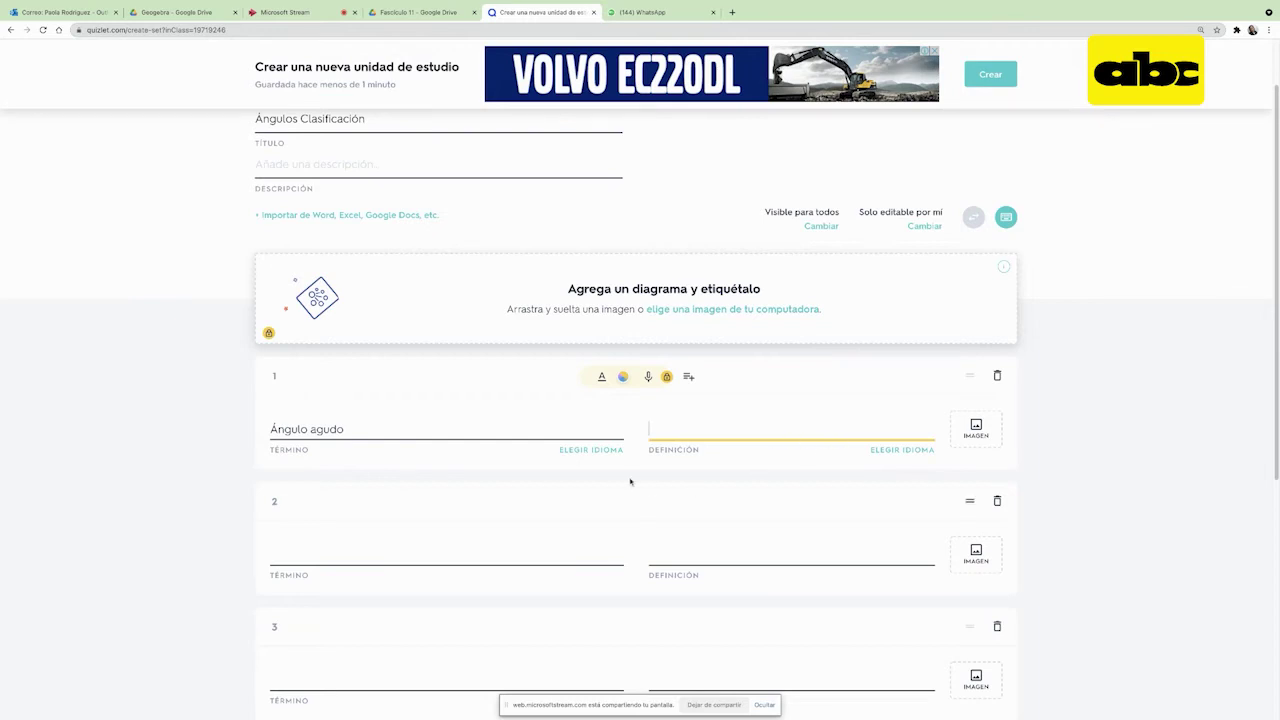
- Set the language of both the term and the definition to Español
left_click(612, 451)
left_click(541, 543)
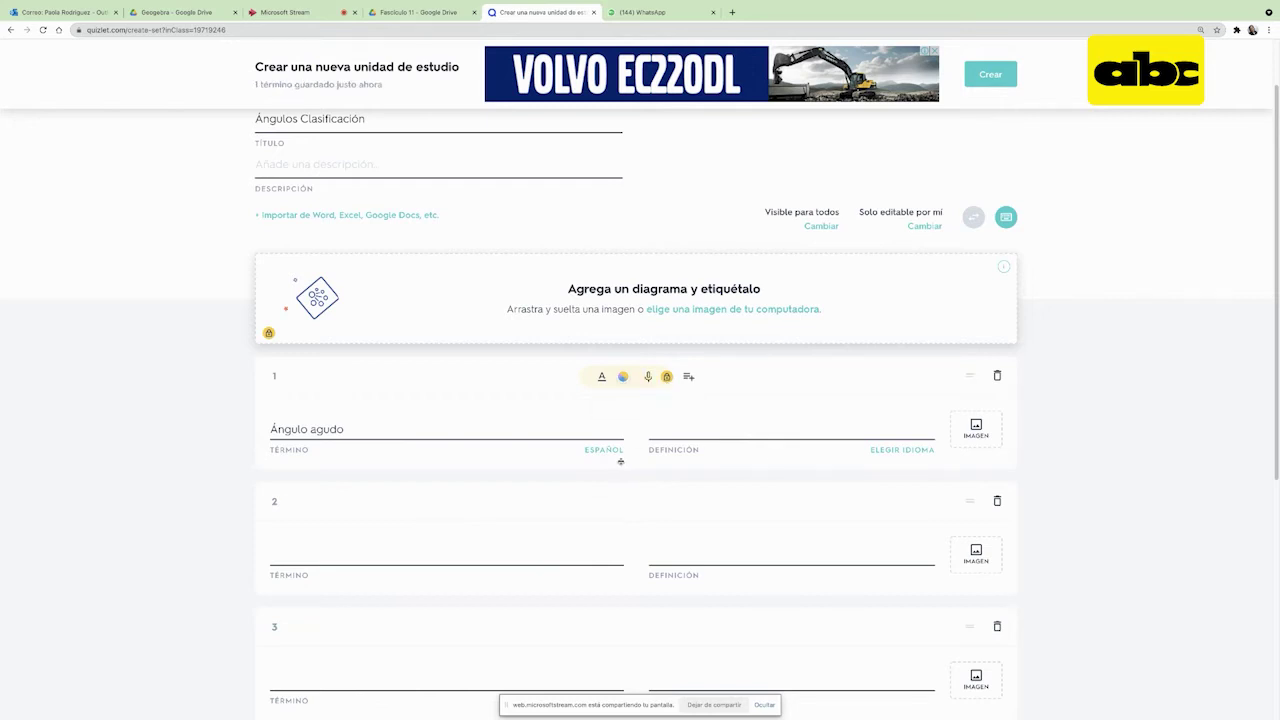
left_click(900, 451)
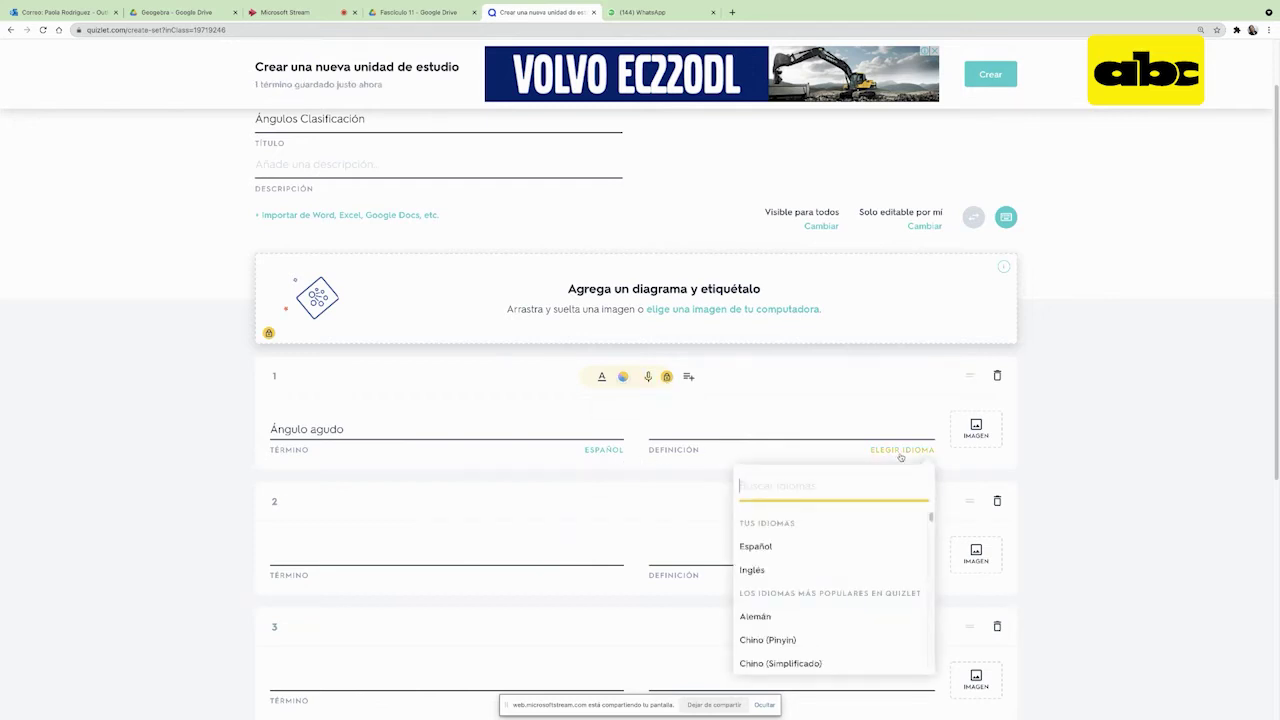
left_click(790, 548)
- Define "Ángulo agudo" on the first card as "es un ángulo cuya medida varía entre 0º y 90º"
left_click(689, 432)
left_click(746, 494)
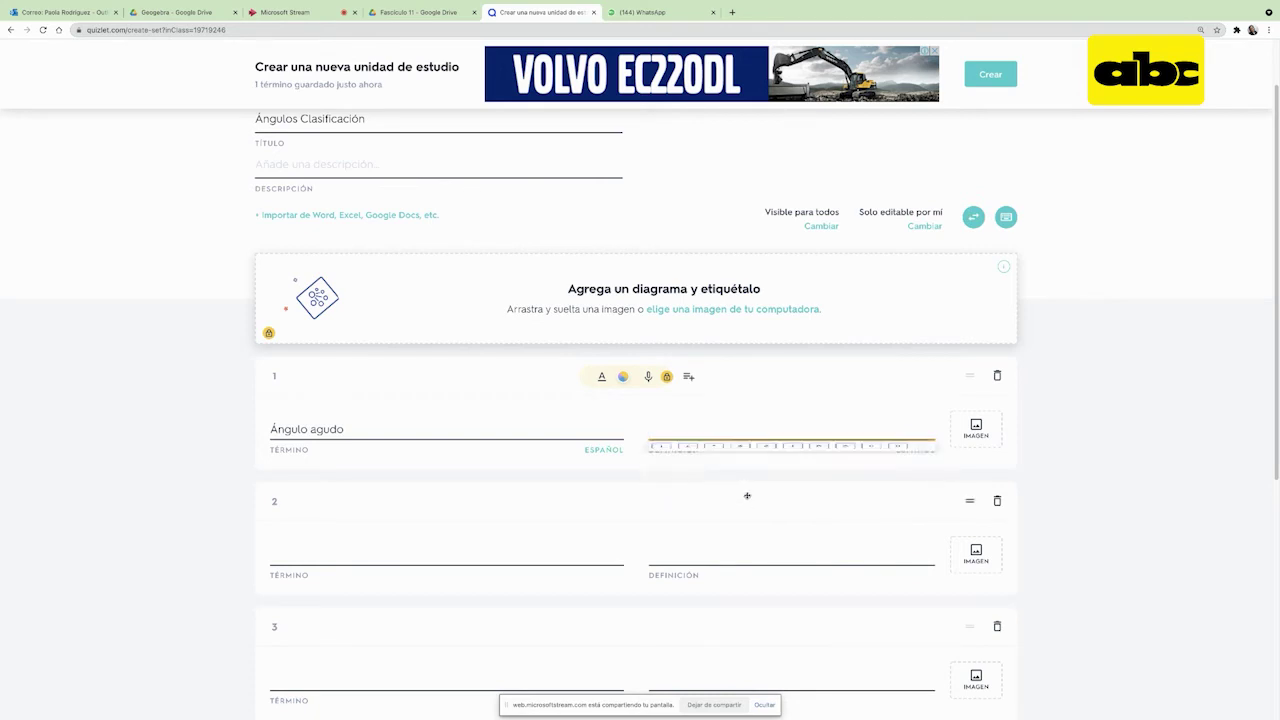
left_click(666, 428)
type("es ún ángu")
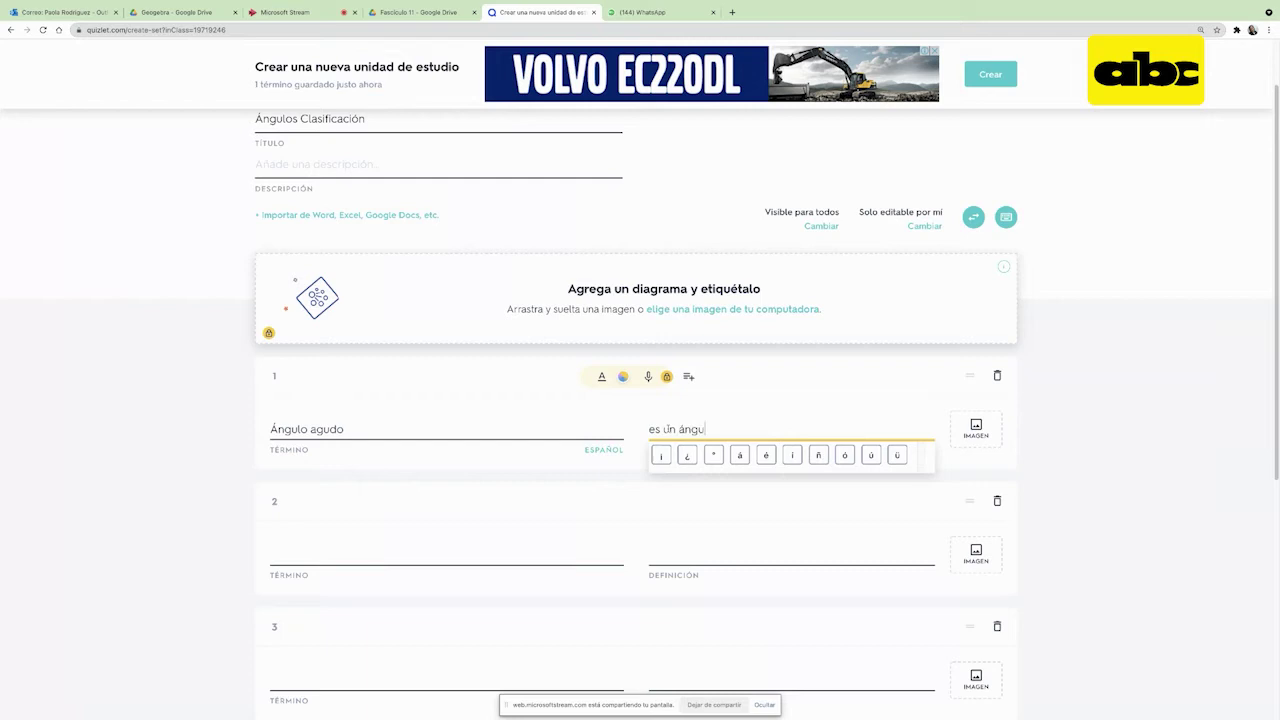
type("lo cuya medida varía entre 0º y 90º.")
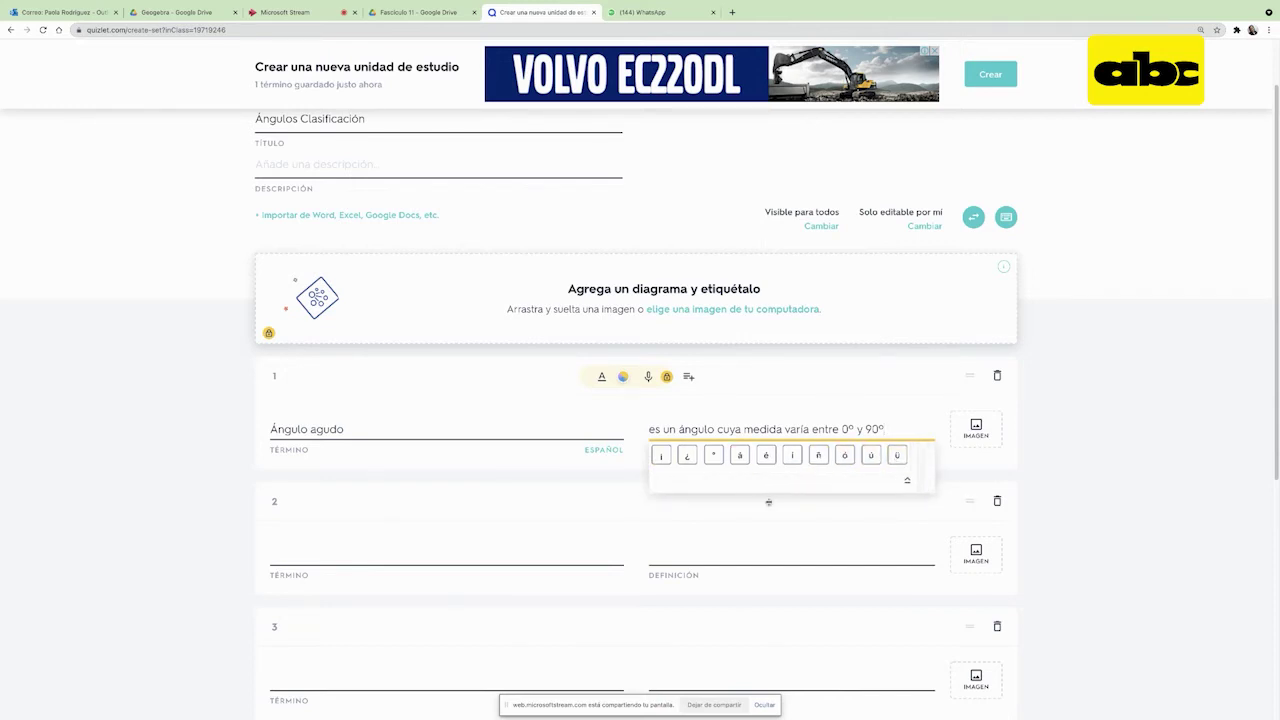
left_click(768, 511)
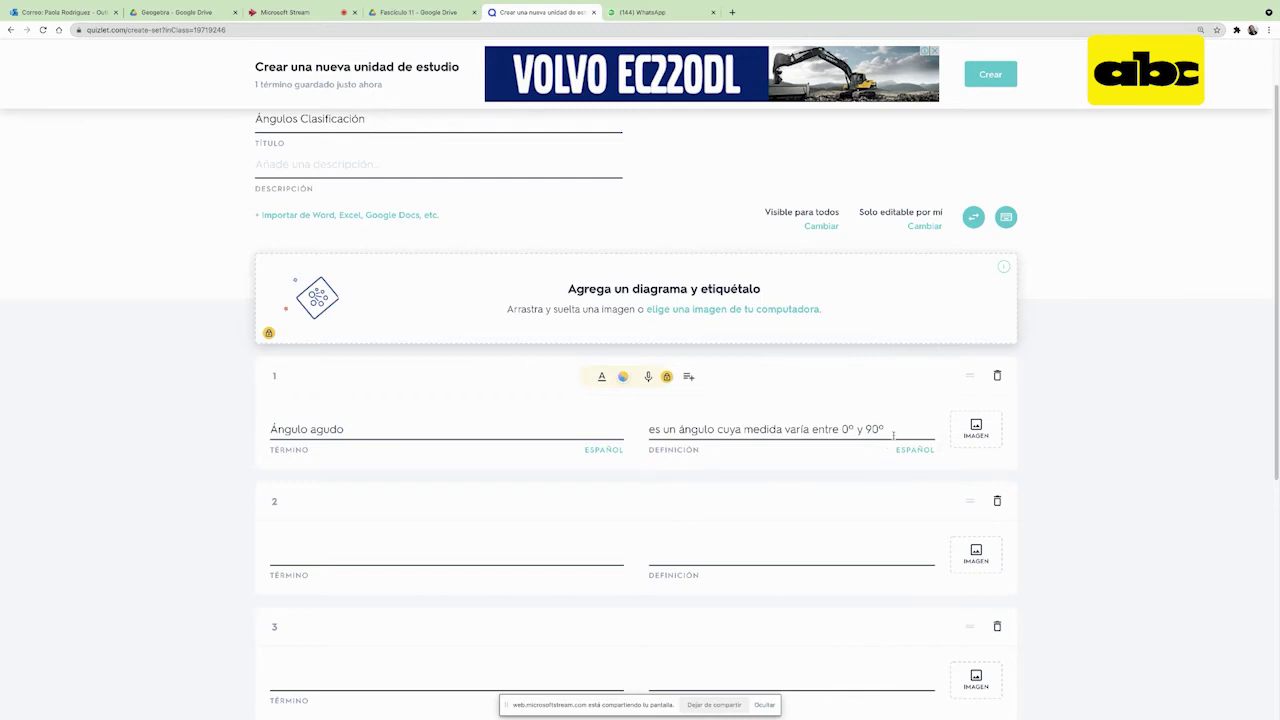
- Add the suggested image of the acute angle with the blue-shaded opening to the first card
left_click(975, 436)
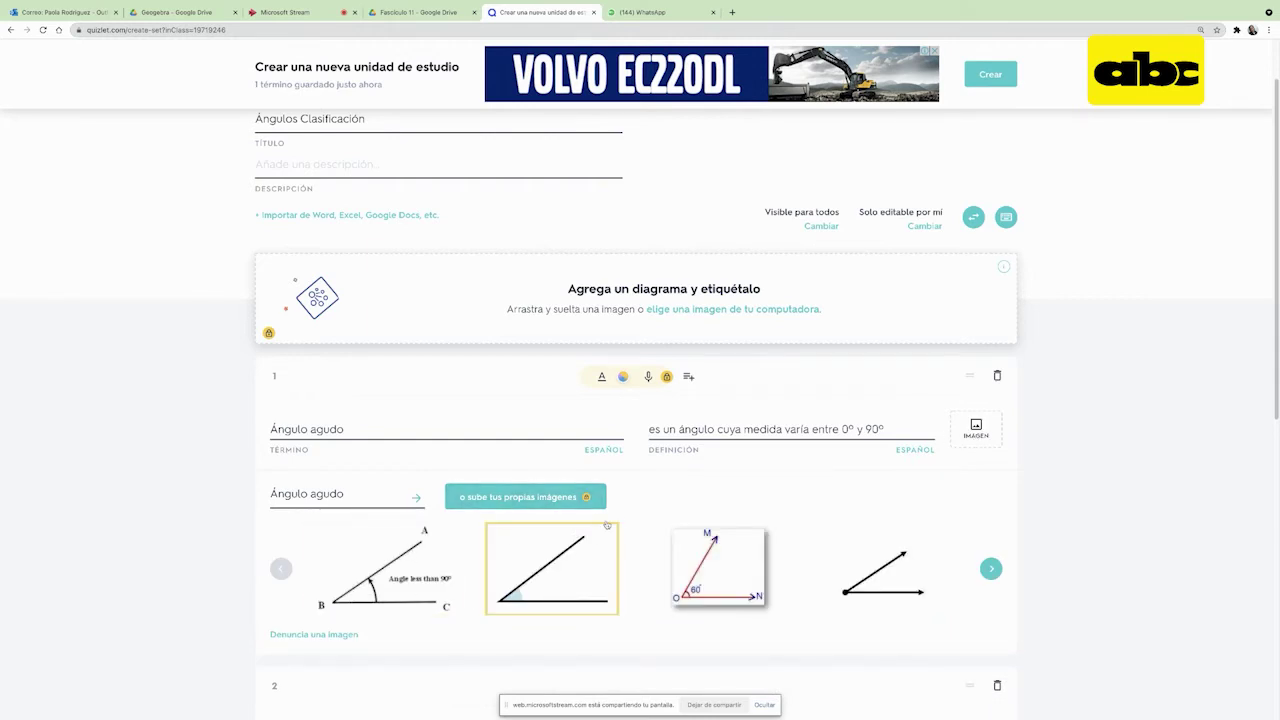
scroll(620, 519, "down", 1)
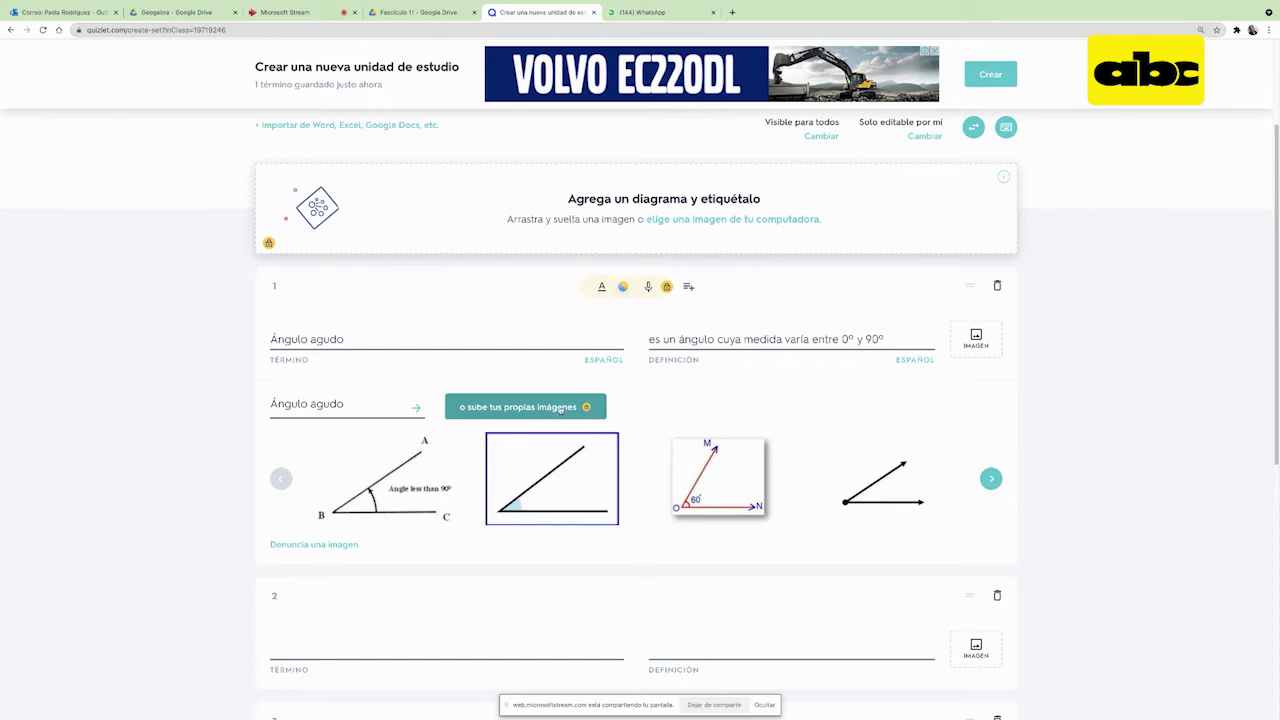
left_click(570, 489)
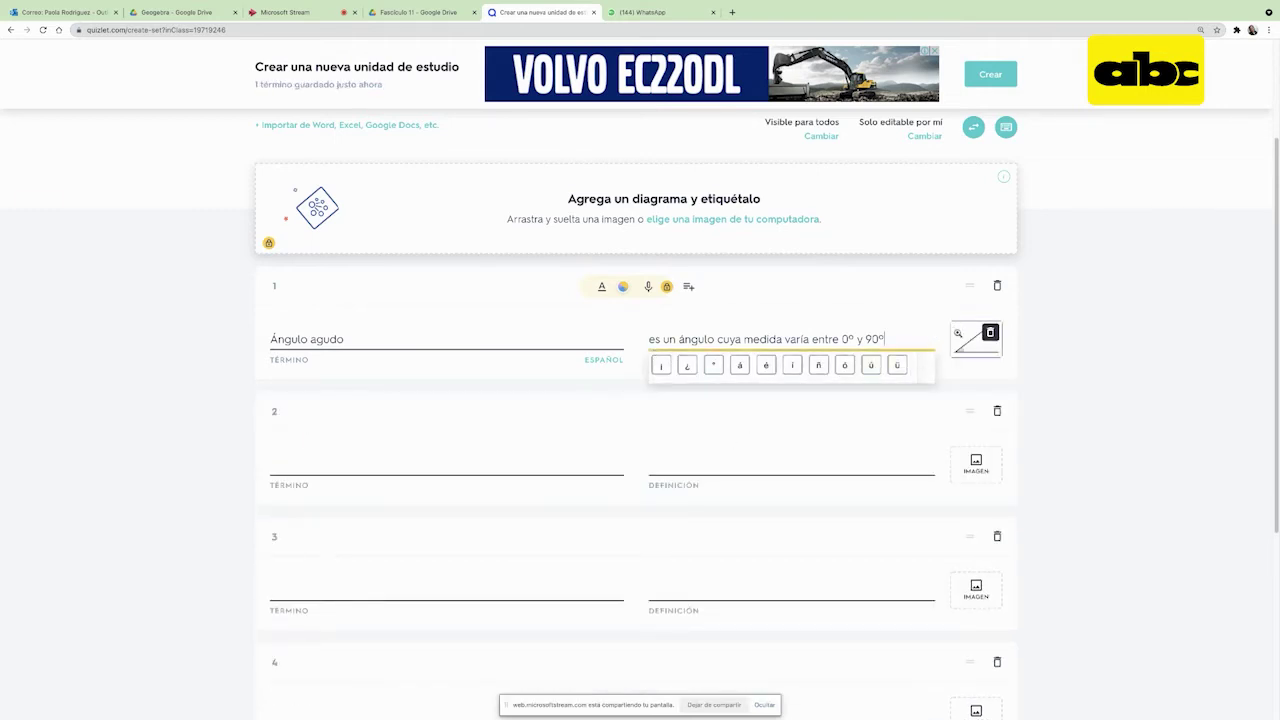
- Enter the suggested term "Ángulo obtuso" on the second card
left_click(370, 455)
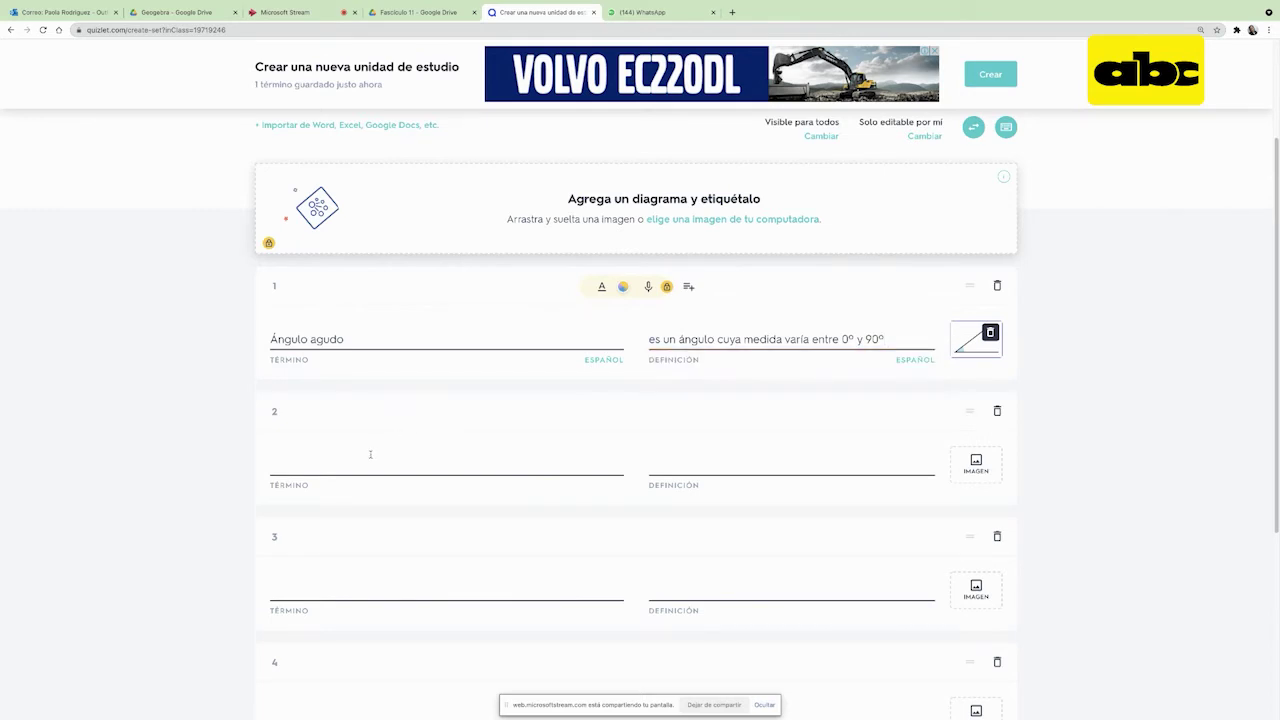
left_click(340, 462)
type("´")
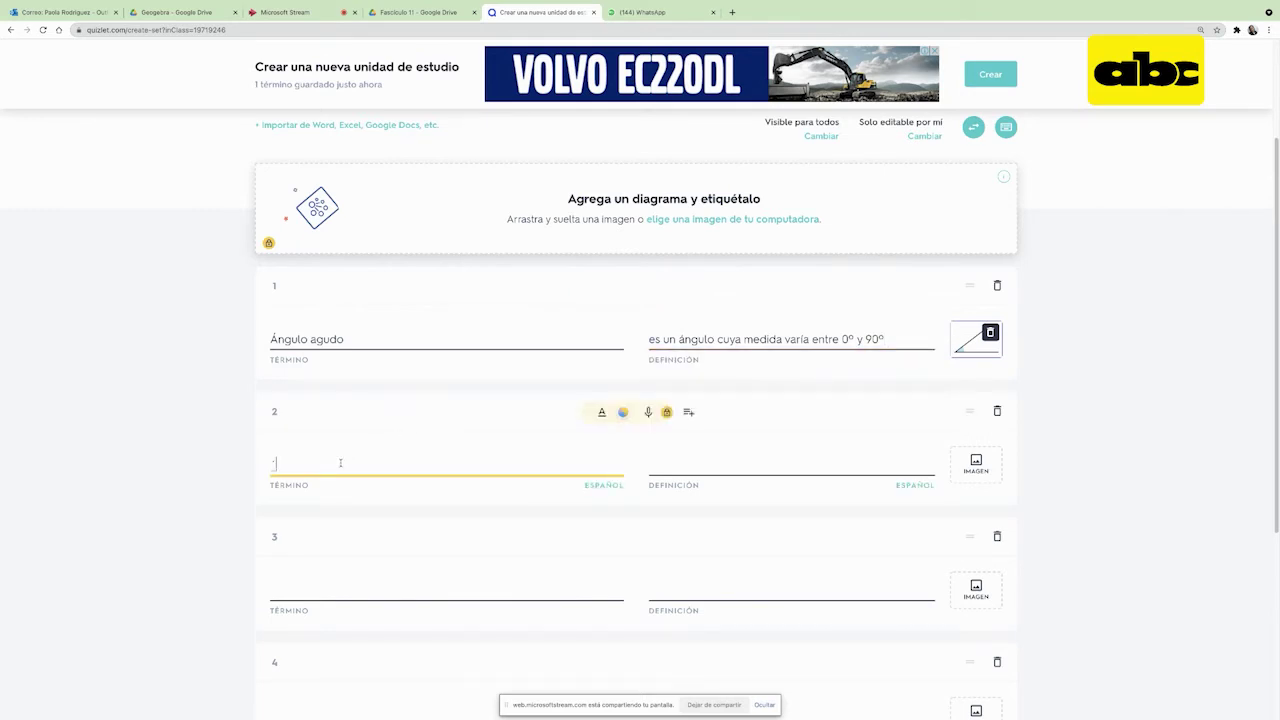
type("ngulo ")
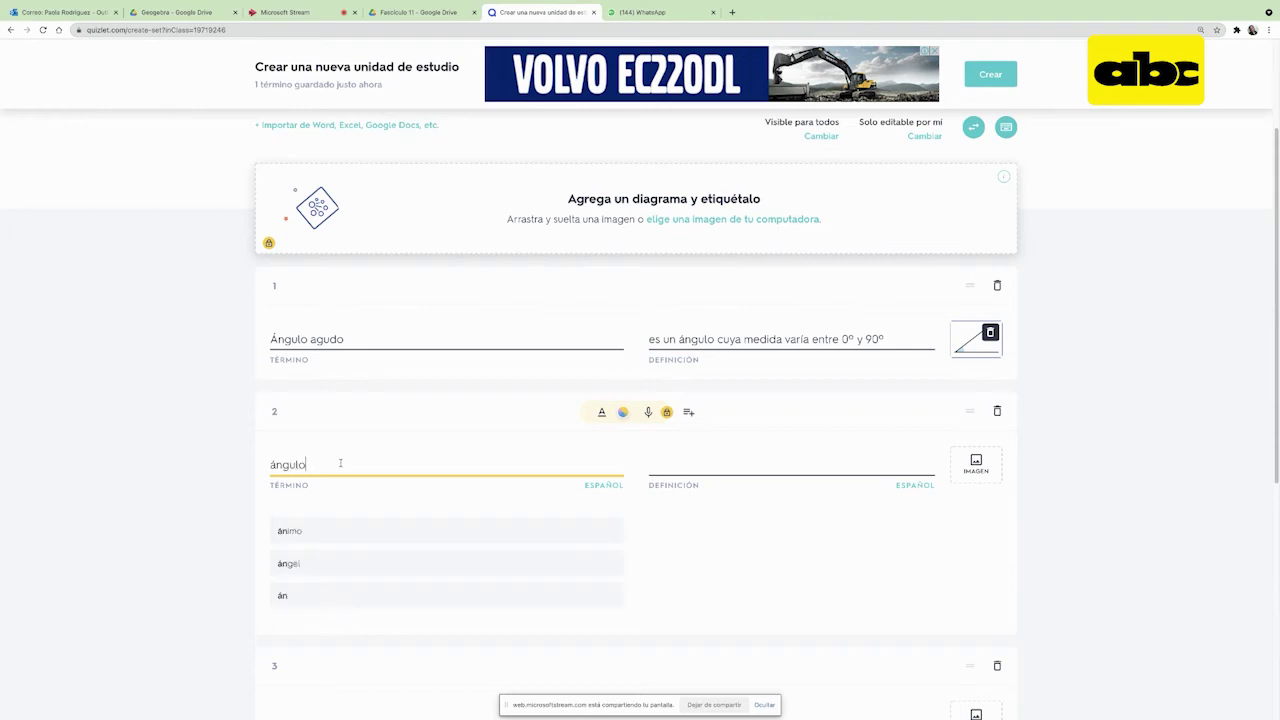
type("ob")
key("Down")
key("Return")
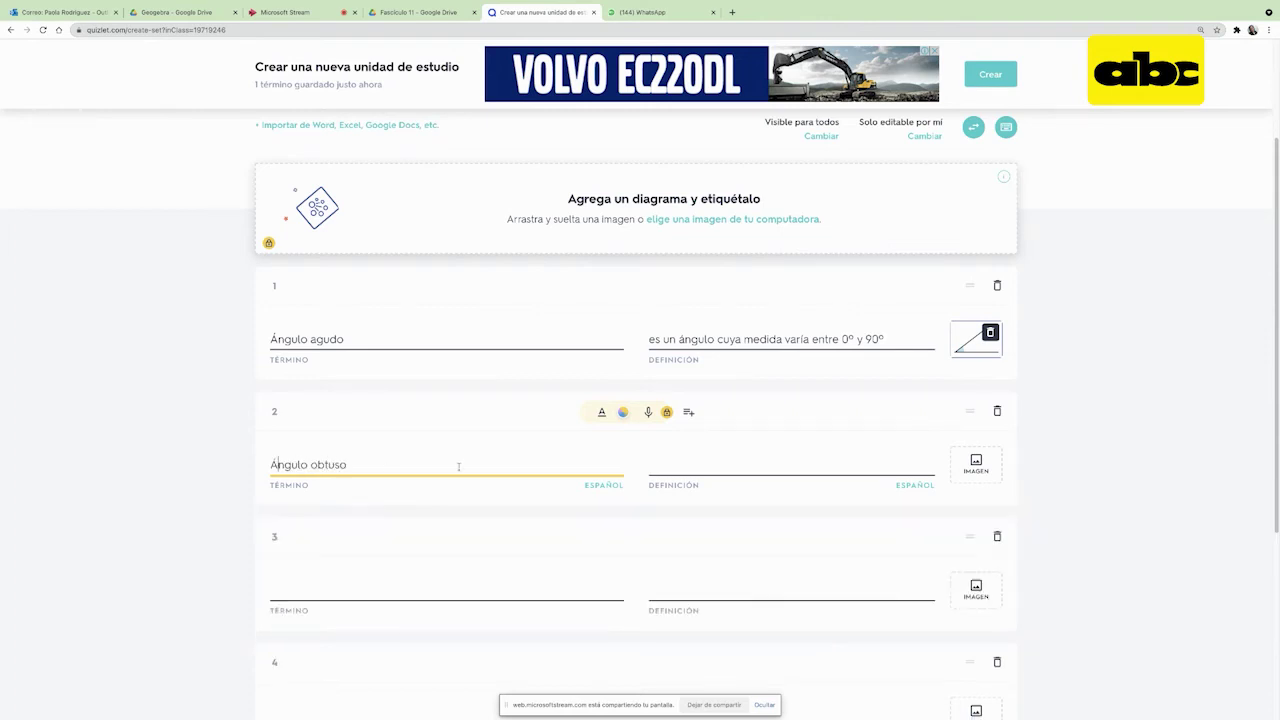
- Define "Ángulo obtuso" as "es un ángulo cuya medida varía entre 90º y 180º" and add the suggested image of a blue-shaded obtuse angle
left_click(691, 466)
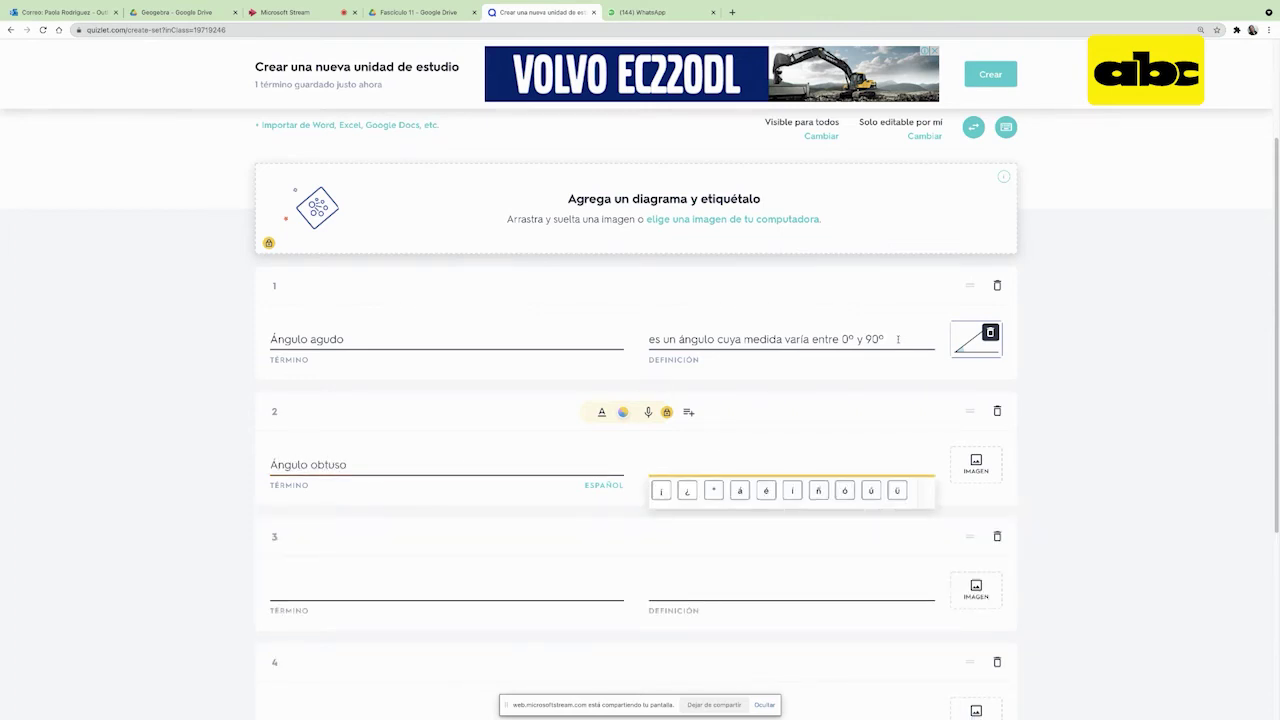
type("es un ángulo cuya medida varía entre 90º y 180º")
key("Tab")
scroll(720, 530, "down", 3)
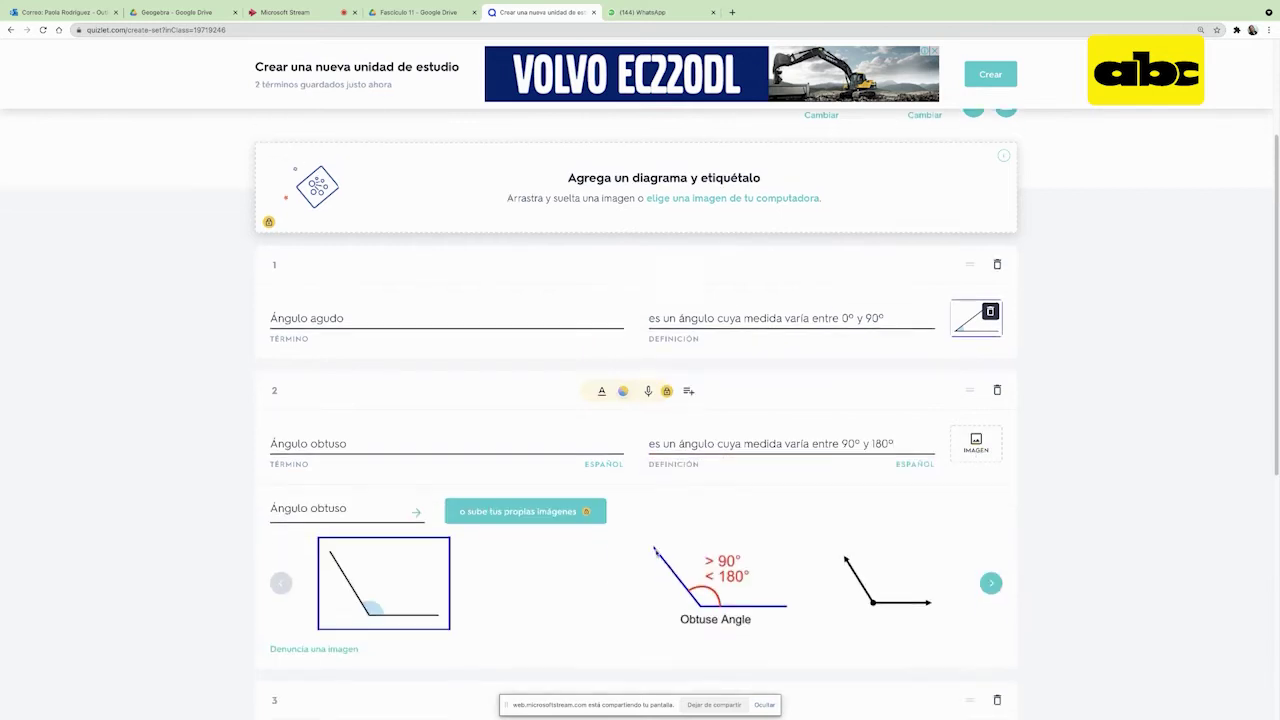
left_click(389, 469)
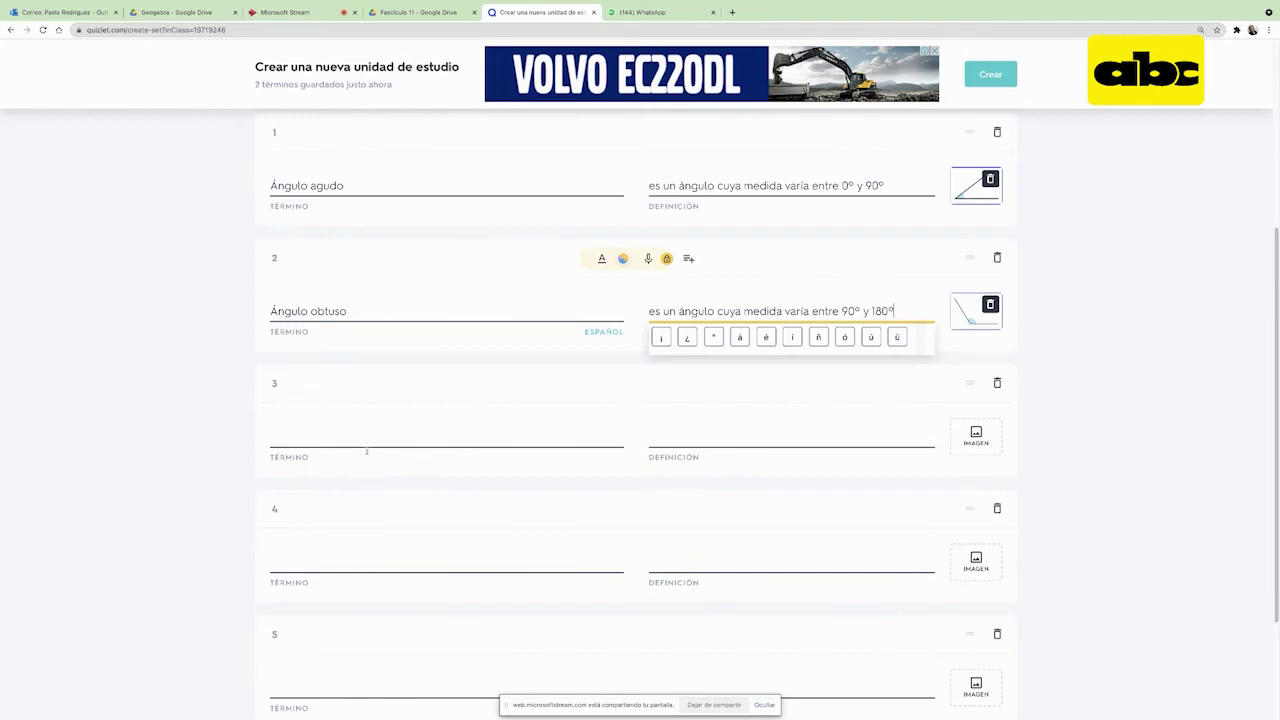
- Look at the audio recording feature for the second card's definition and return to the study unit editor
left_click(359, 436)
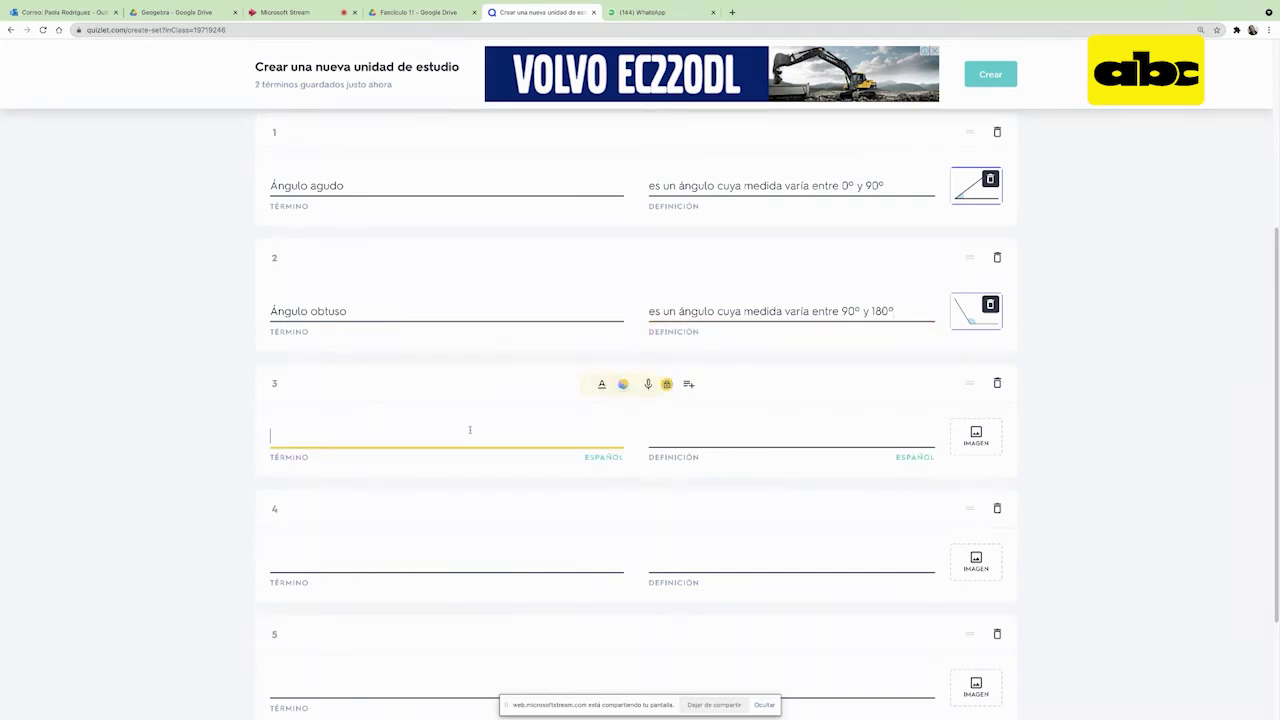
left_click(656, 304)
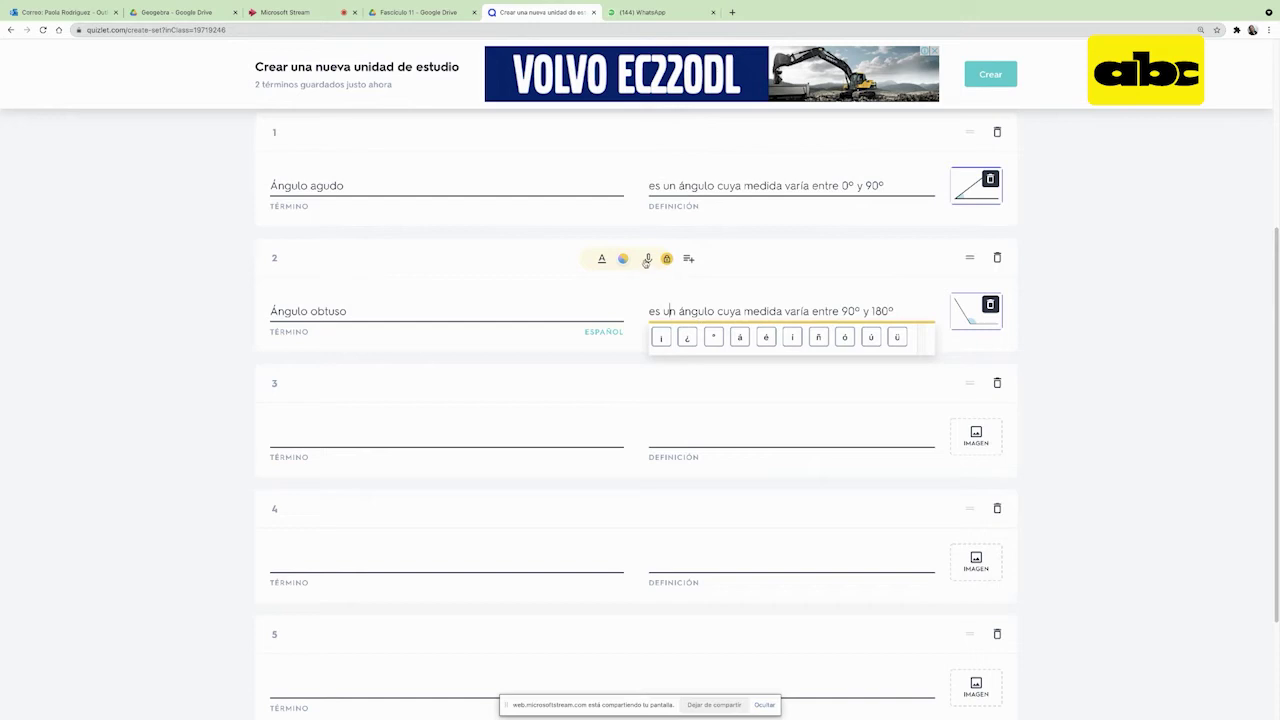
left_click(648, 260)
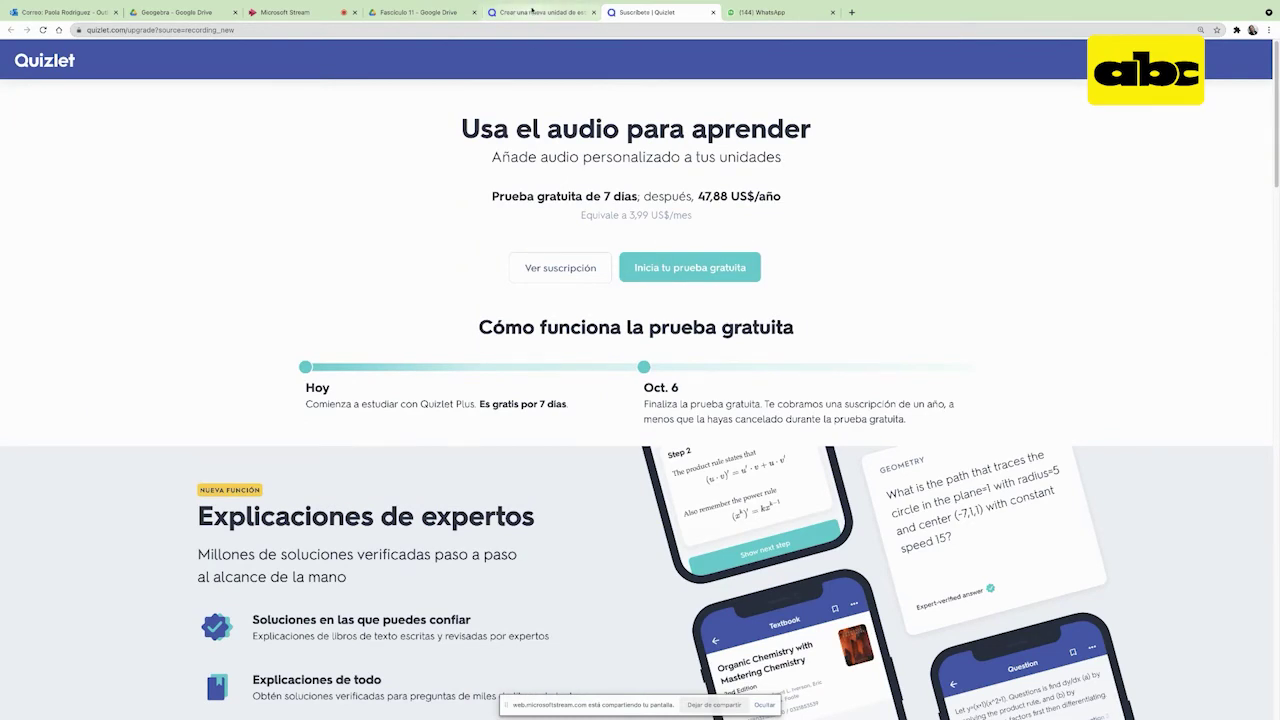
left_click(531, 11)
left_click(596, 386)
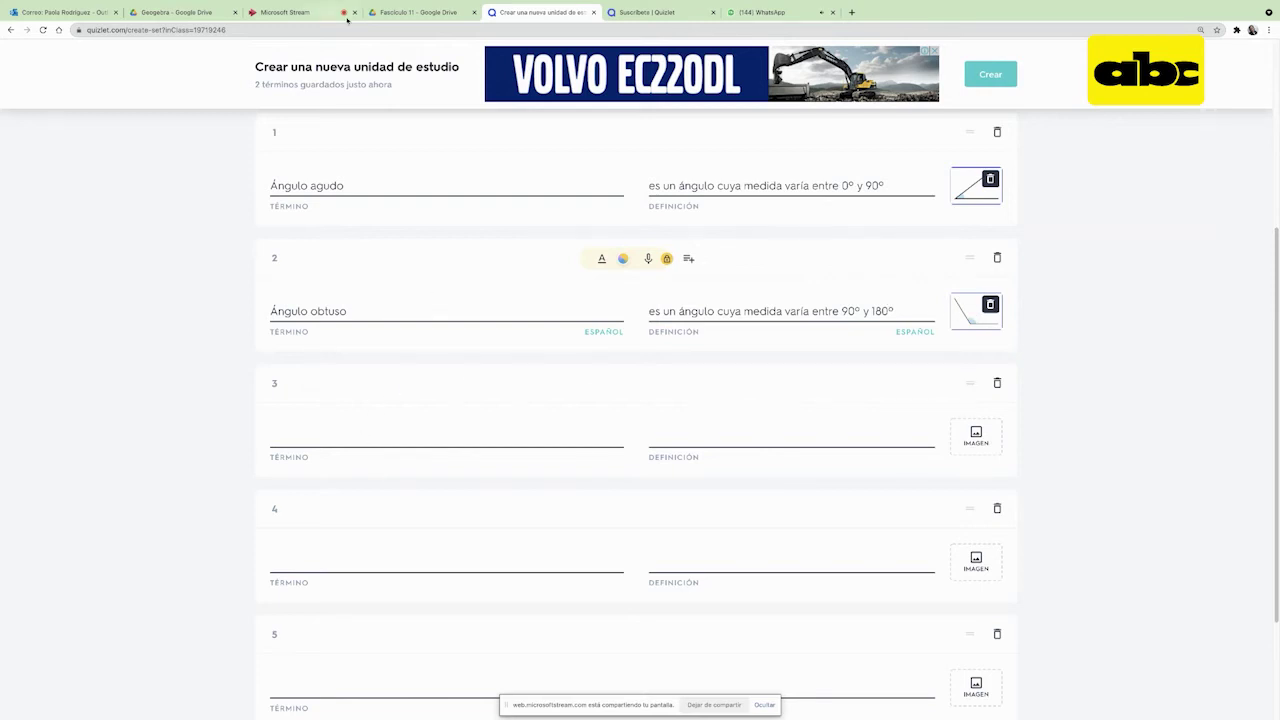
- Fill the third card with the term "Ángulo llano", the definition "Es aquel cuya medida es de 180º exactamente" and a 180º angle image
left_click(334, 434)
type("Ángulo llano")
key("Tab")
type("Es aquel cuya medida es de 180º exactamente")
left_click(660, 457)
- Fill the fourth card with the term "Ángulo cóncavo", the definition "Es aquel cuya medida varía entre 180º y 360º" and the green angle image
left_click(539, 412)
type("Ángulo cóncavo")
left_click(891, 543)
left_click(685, 410)
type("Es aquel cuya medida varía entre 180º y")
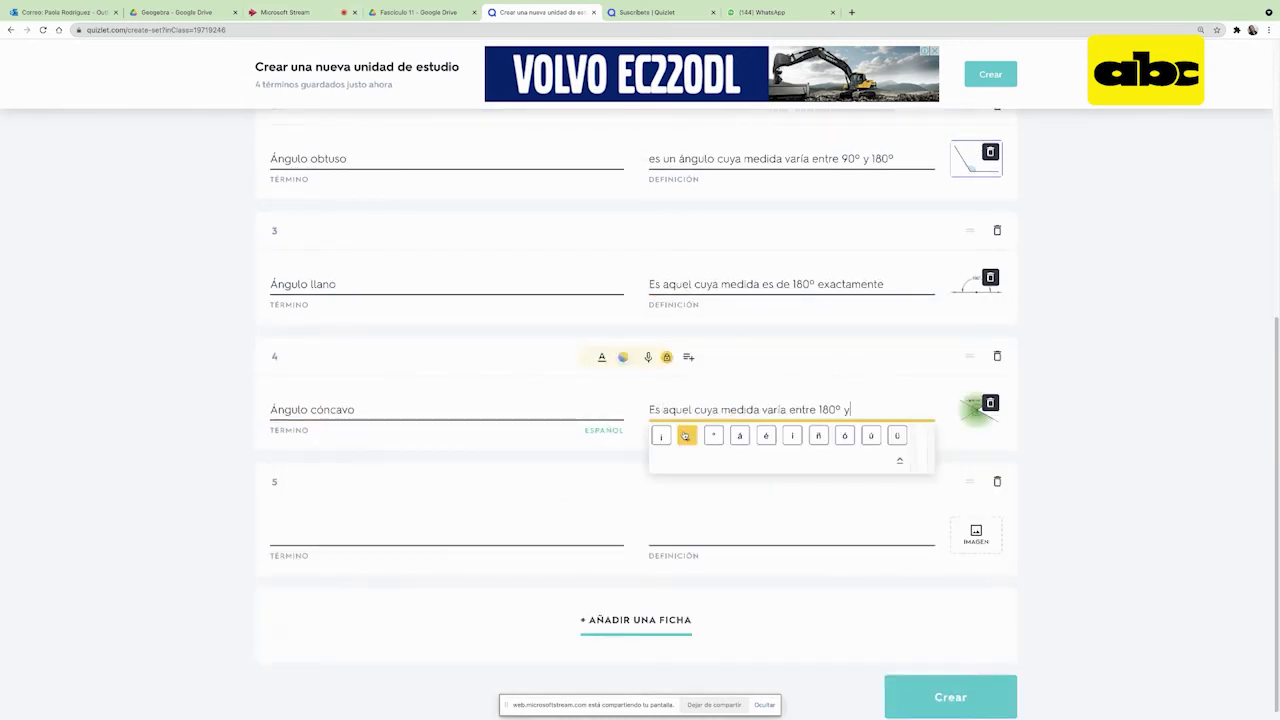
type(" 270º")
- Fill the fifth card with "Ángulo completo" and "Es aquel cuya medida es de 360º", and start the sixth card's term, "Ángulo nulo"
key("Tab")
type("Ángulo completo")
key("Tab")
type("Es aquel cuya medida es de 360º")
key("Tab")
type("Áng")
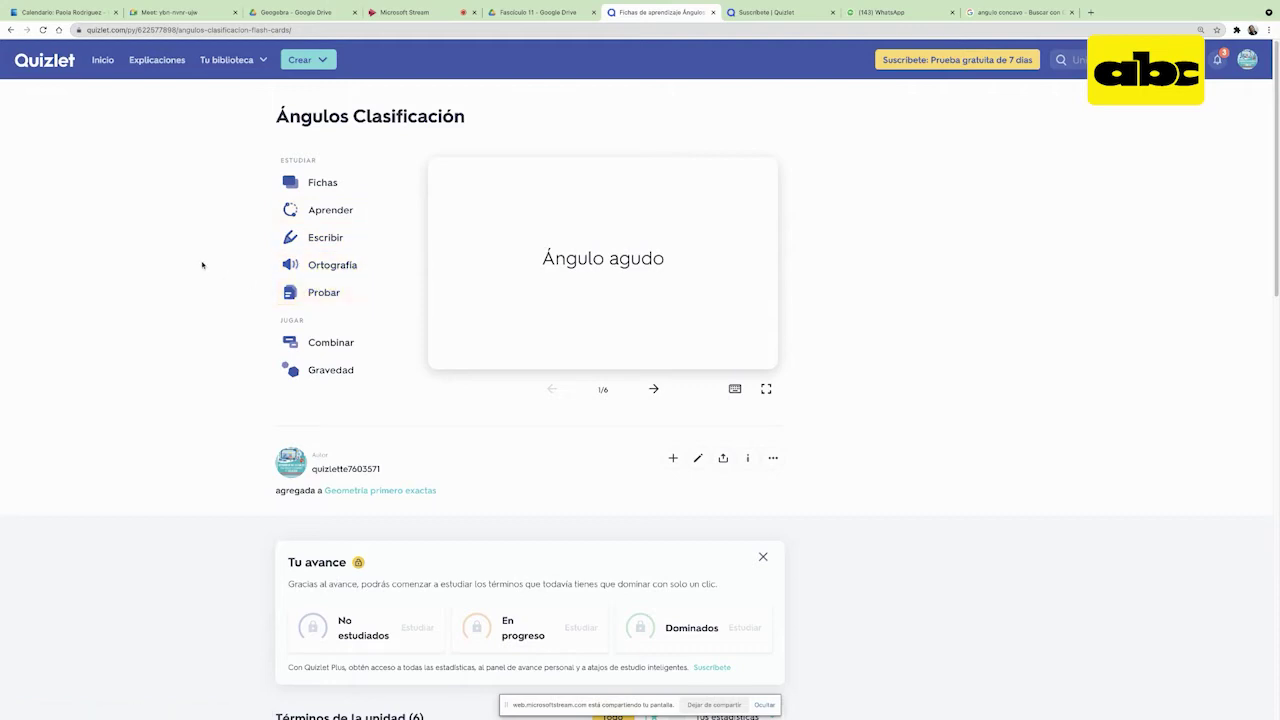
- Copy the sharing link of the study unit "Ángulos Clasificación" and close the sharing dialog
scroll(232, 367, "down", 3)
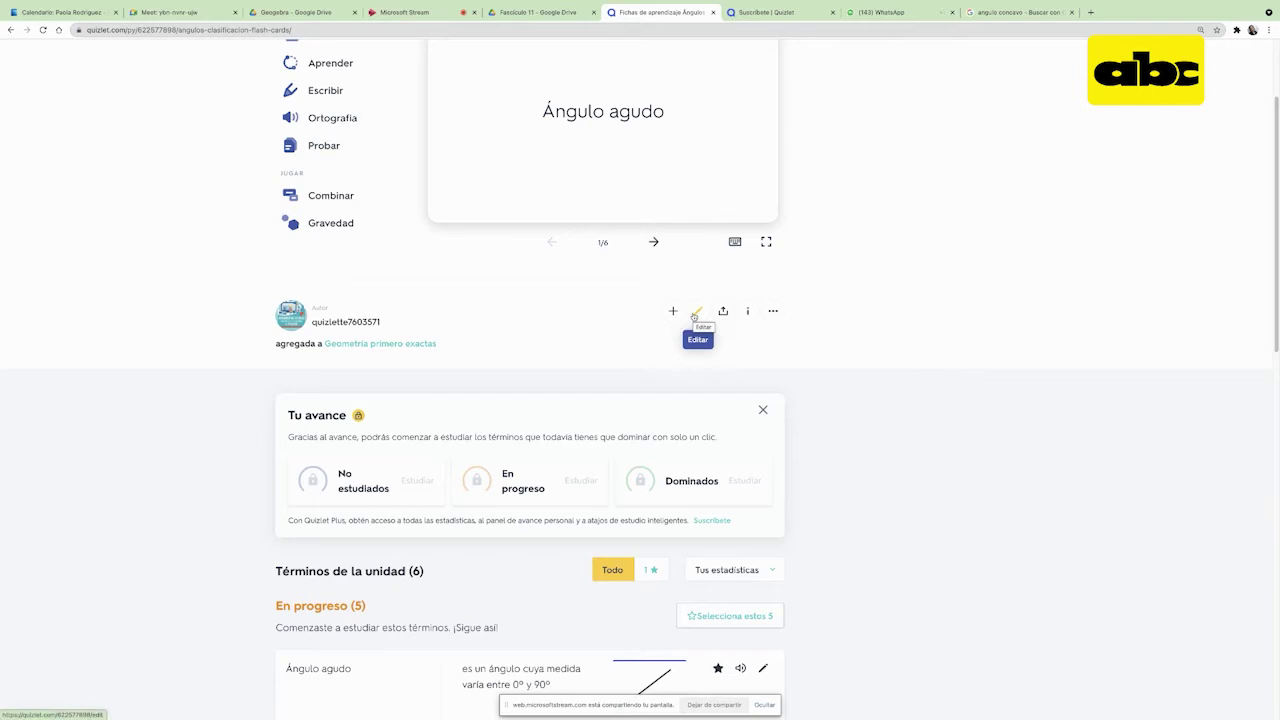
left_click(724, 316)
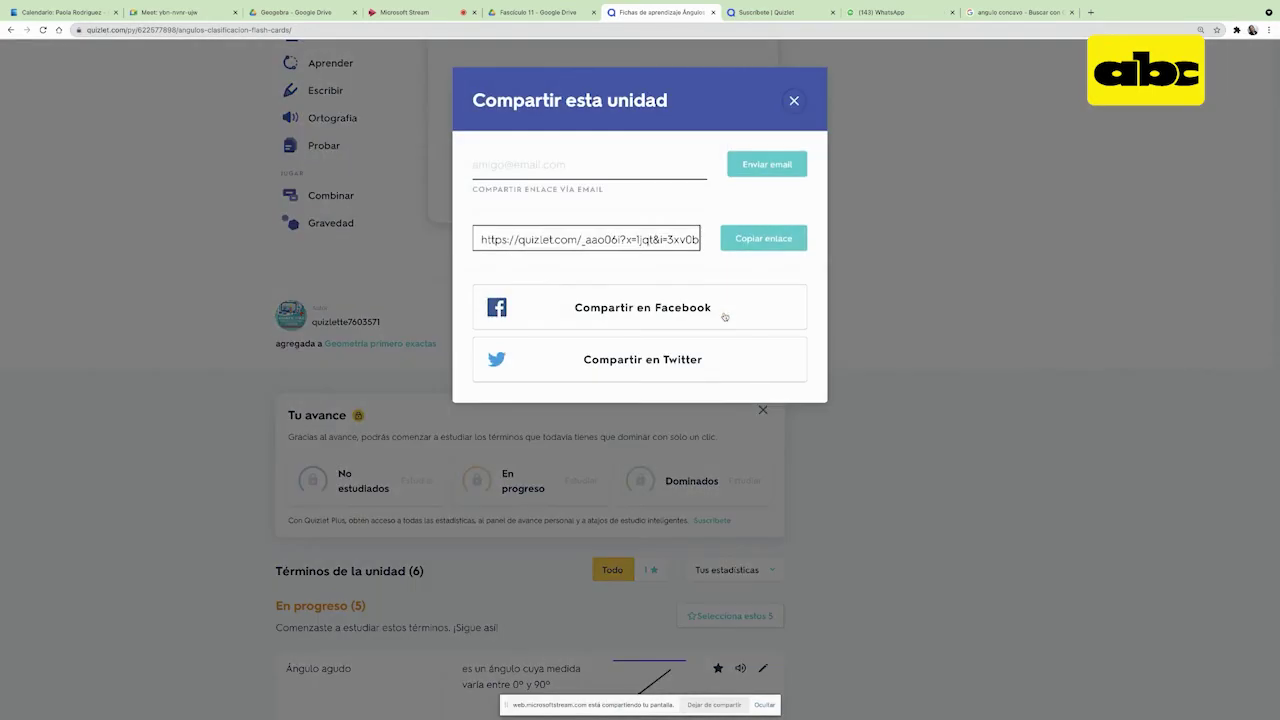
left_click(763, 239)
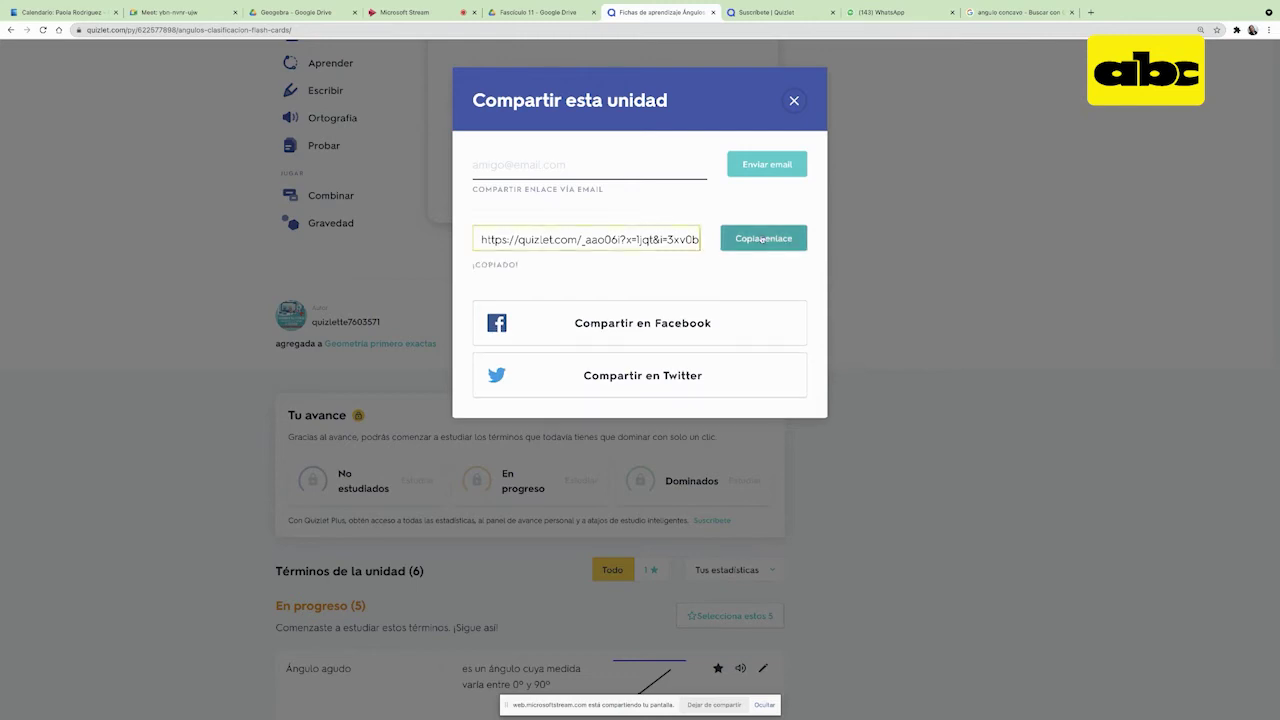
left_click(795, 102)
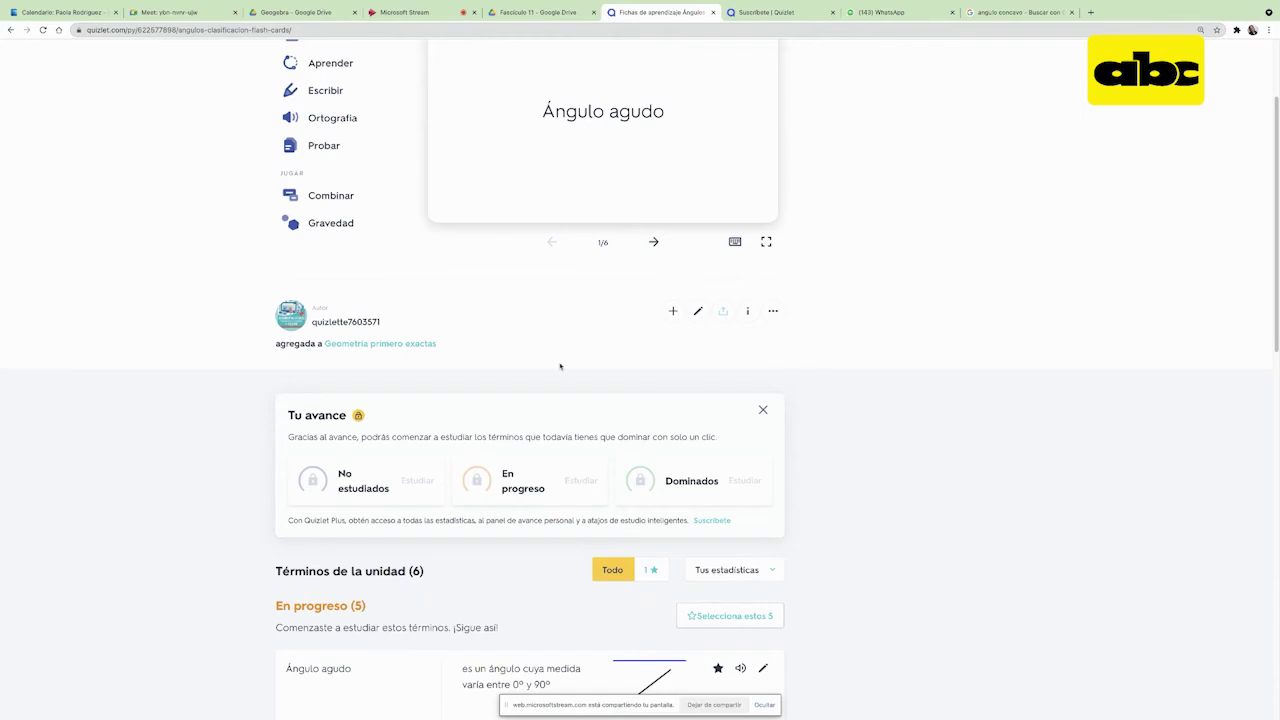
left_click(724, 313)
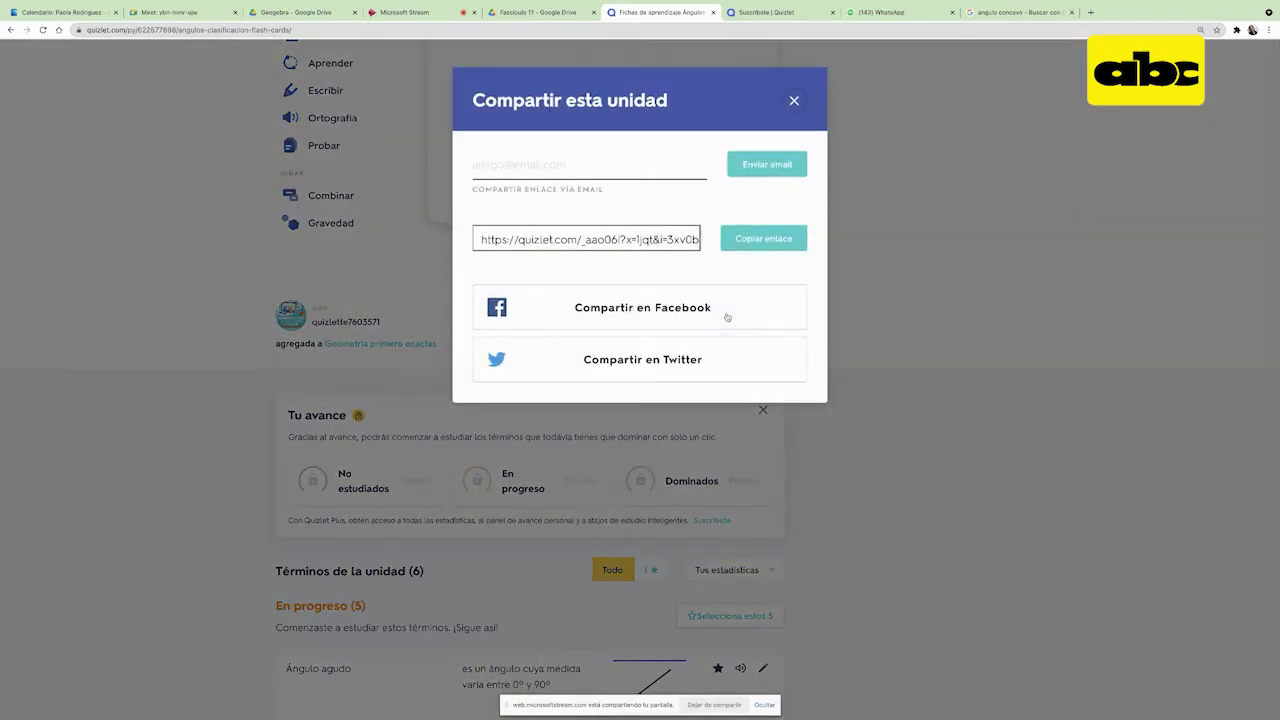
left_click(745, 240)
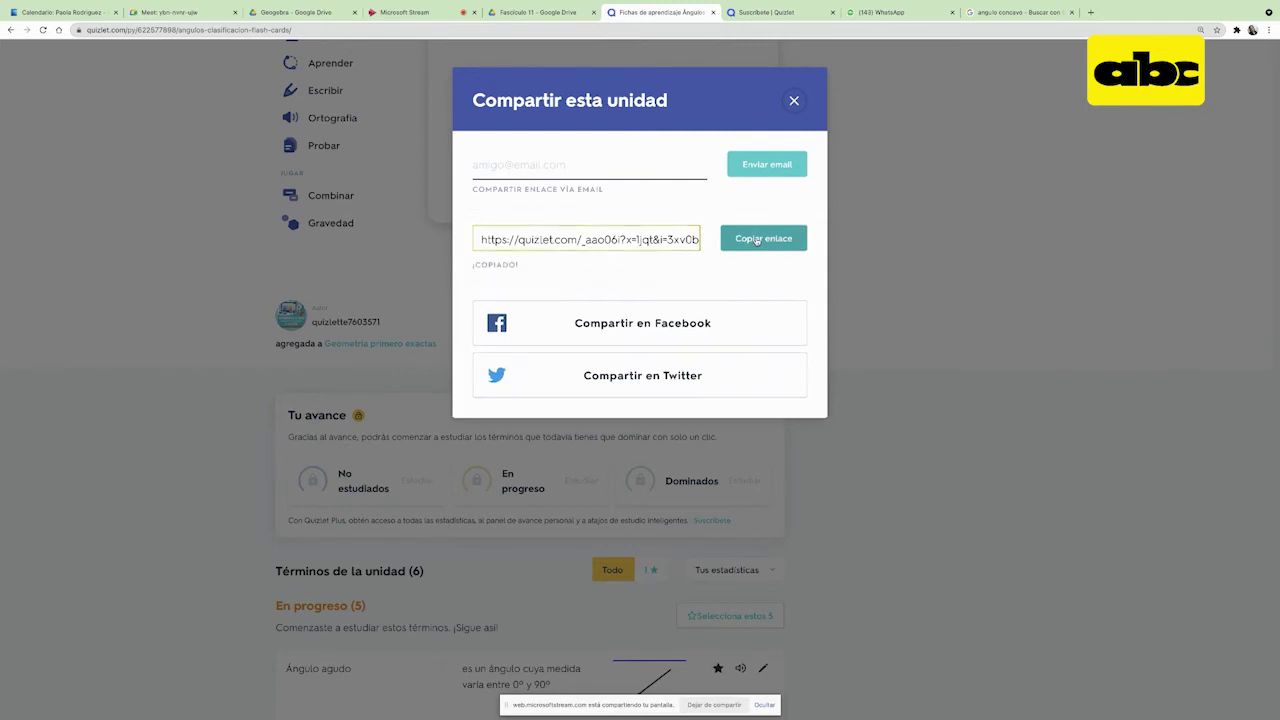
left_click(794, 102)
- Review the study unit's additional options and examine its list of terms, definitions and images
left_click(772, 311)
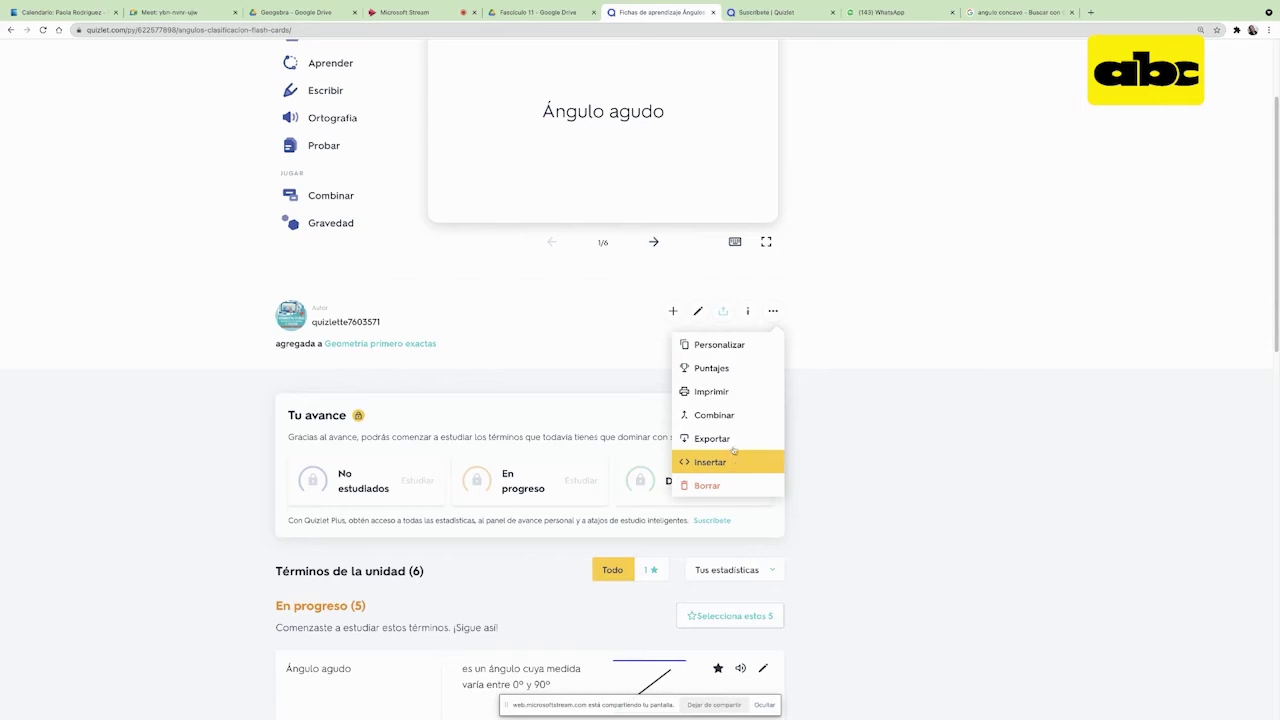
left_click(773, 311)
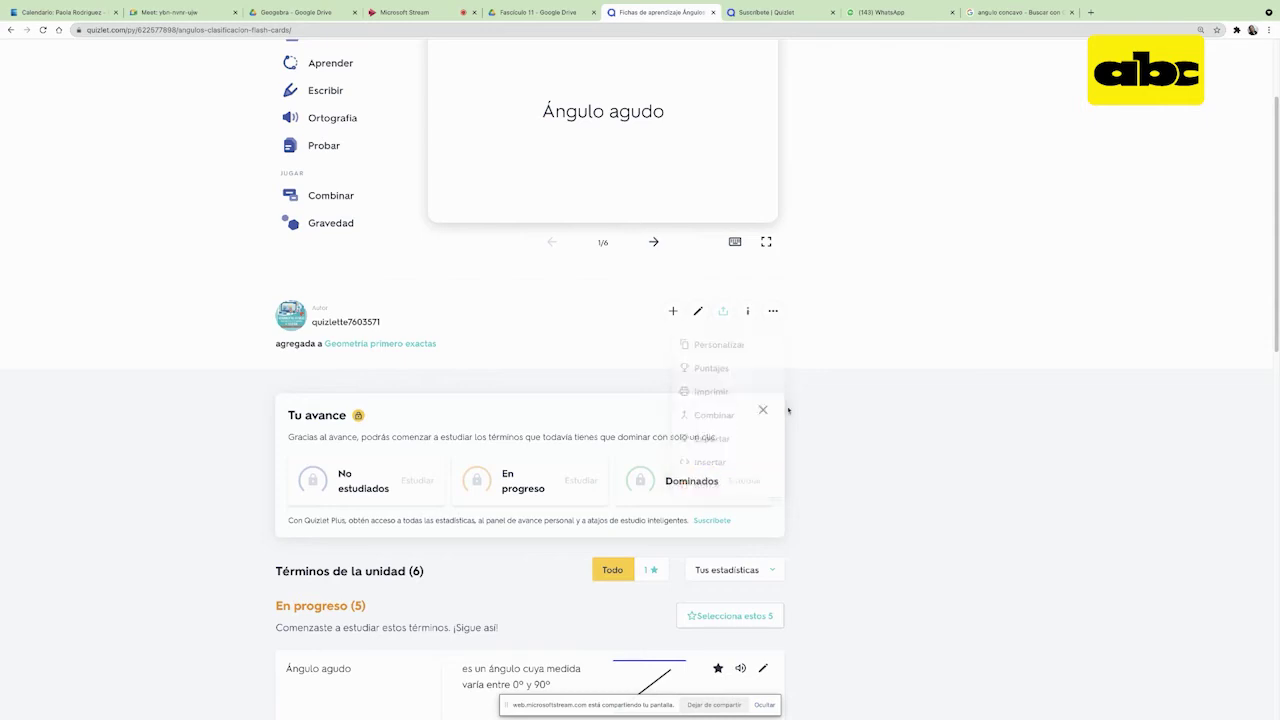
left_click(773, 311)
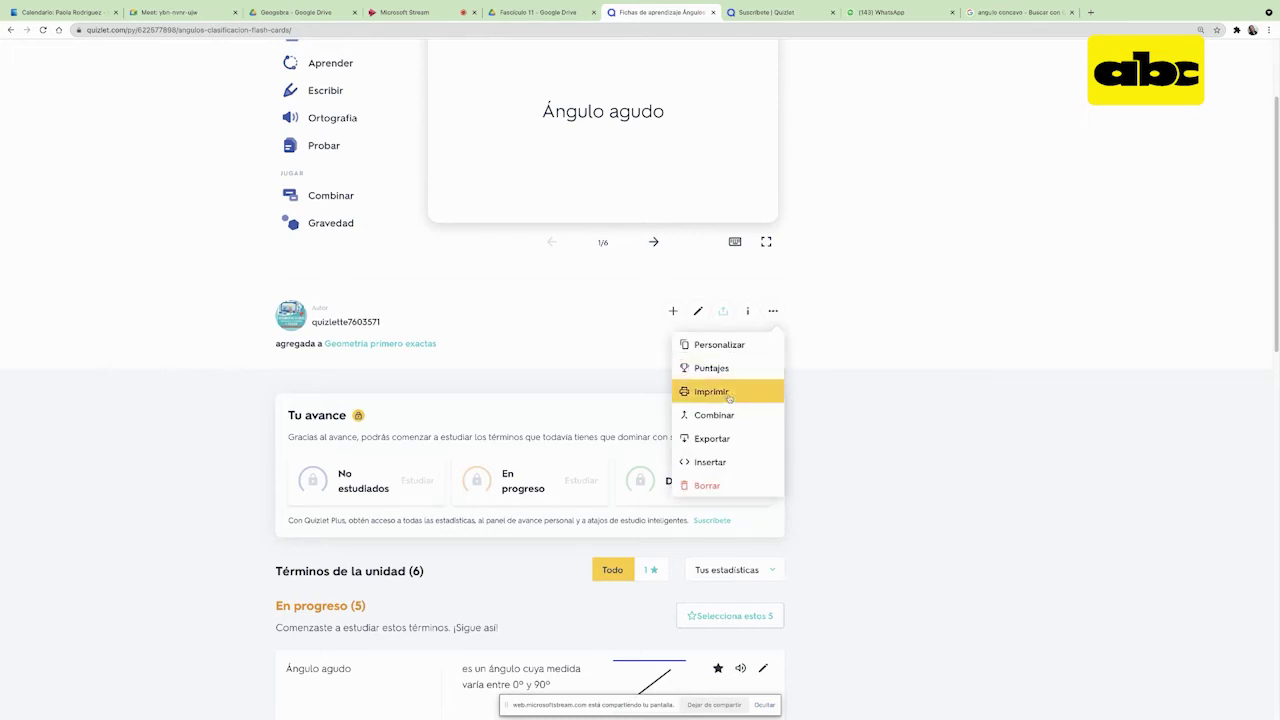
left_click(817, 374)
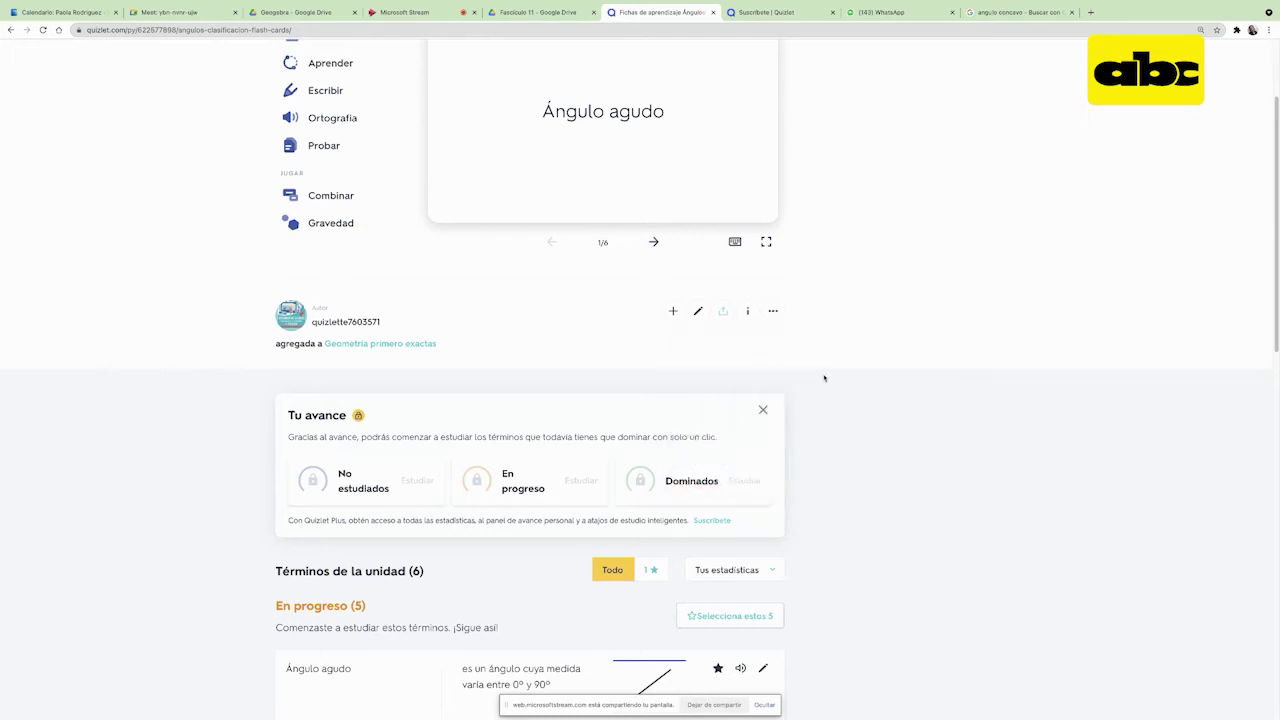
scroll(824, 378, "down", 5)
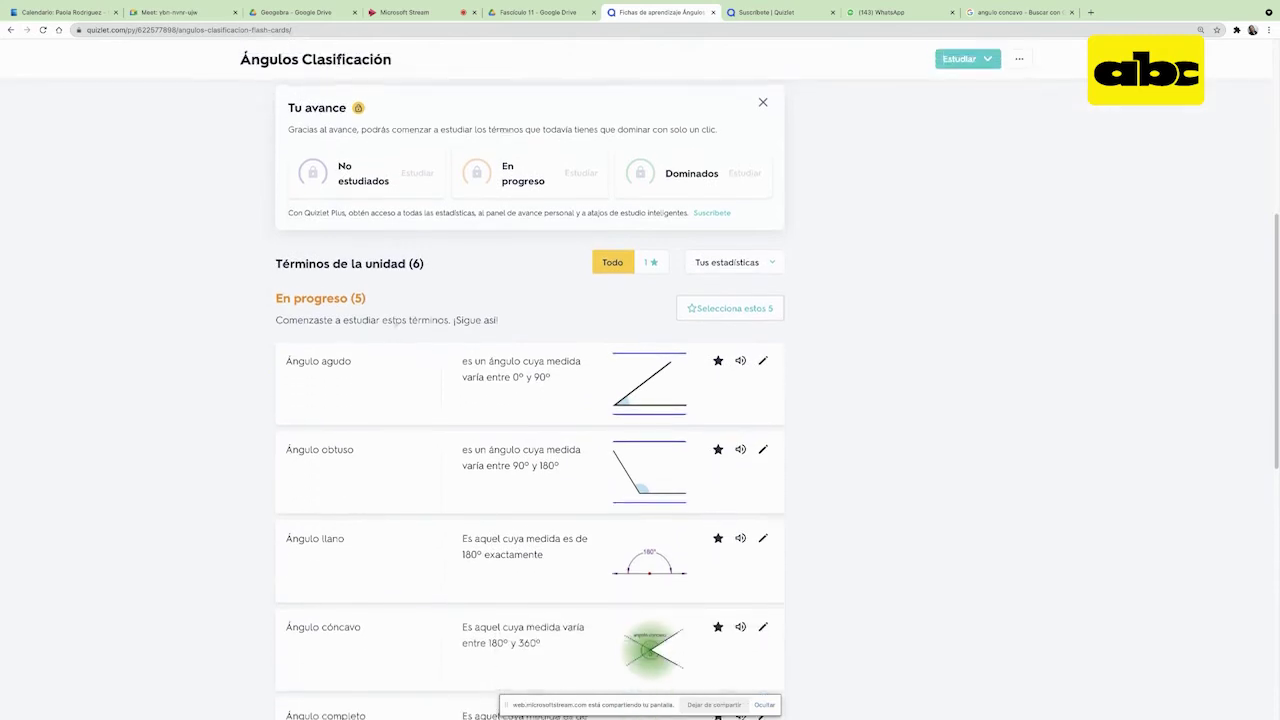
scroll(394, 409, "down", 5)
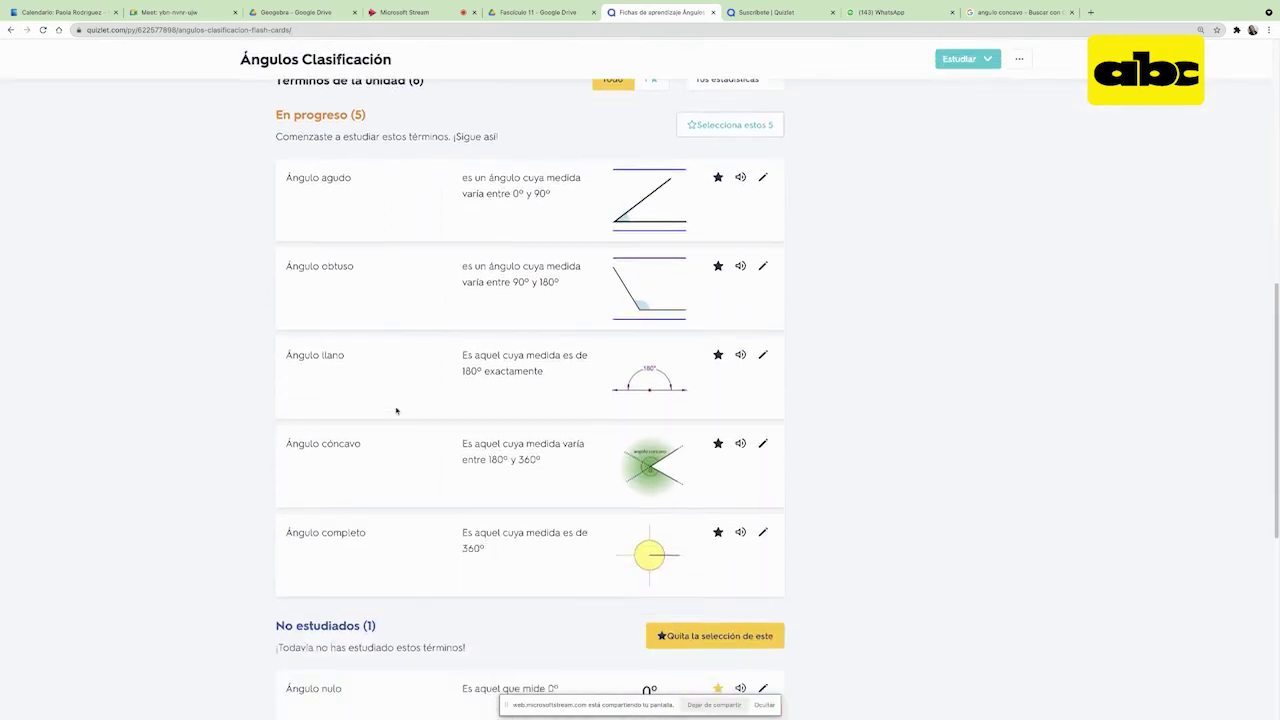
scroll(397, 409, "up", 2)
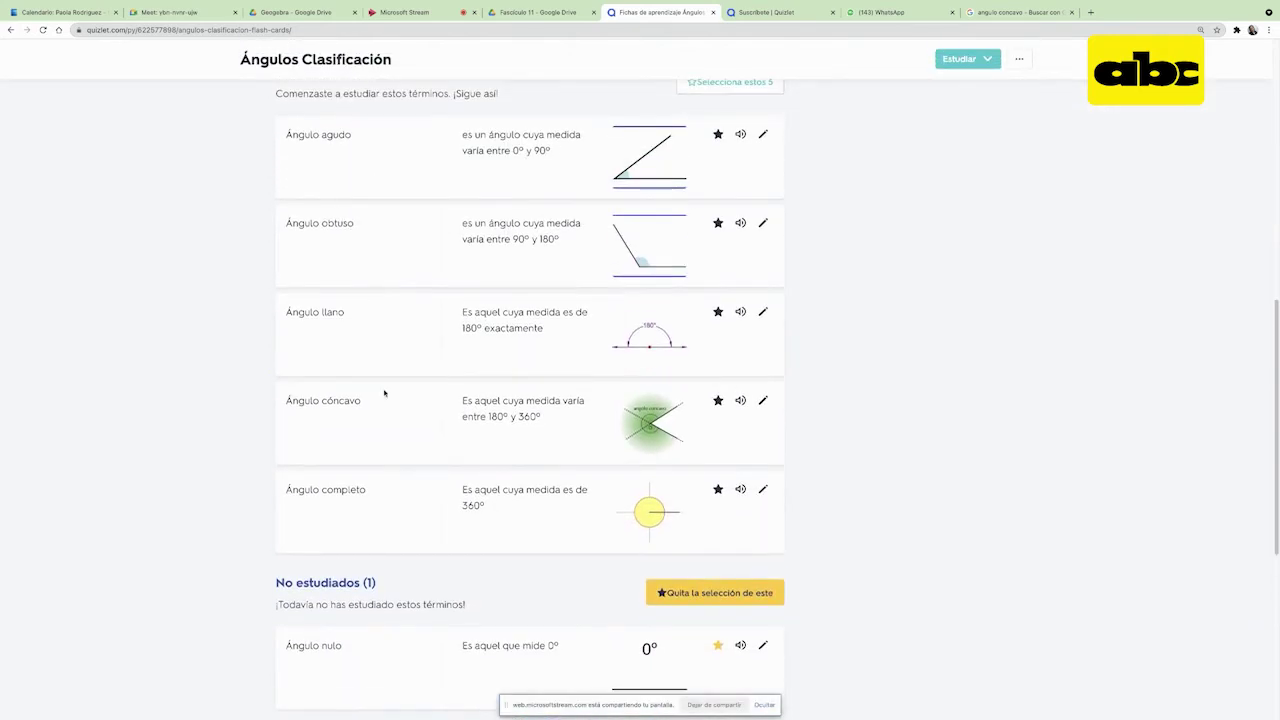
scroll(384, 393, "down", 2)
scroll(384, 395, "down", 1)
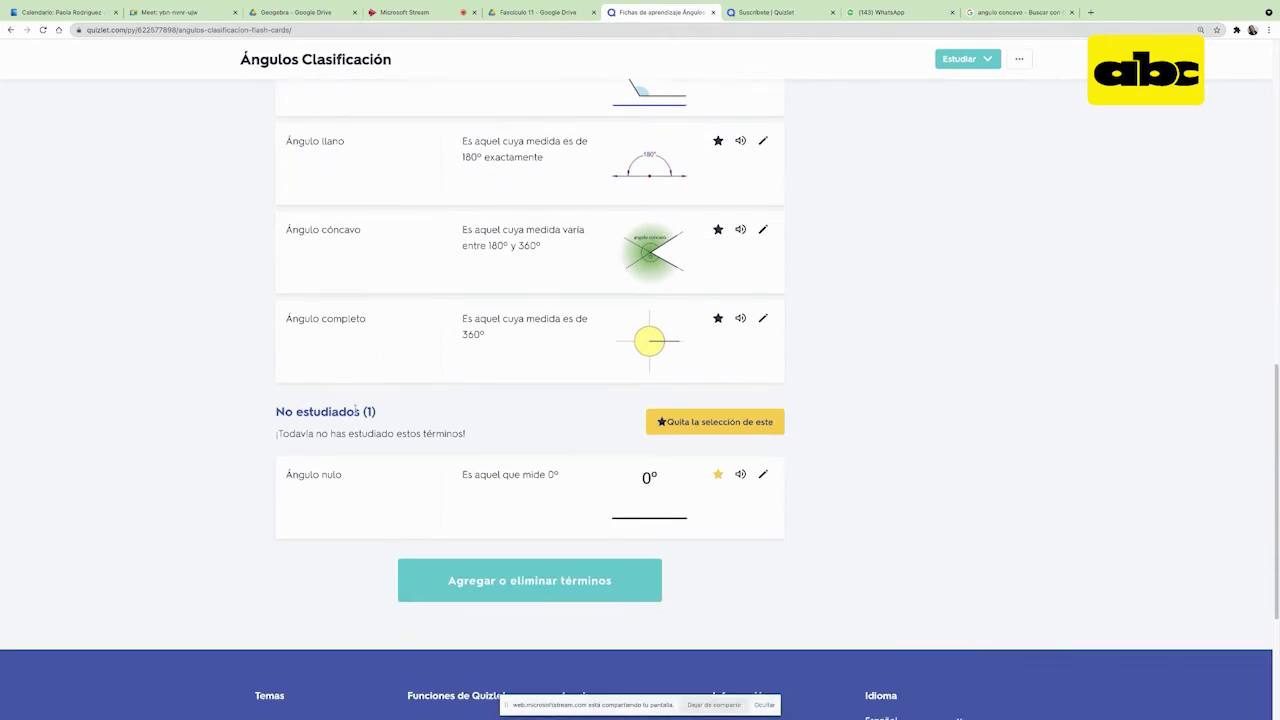
scroll(571, 483, "up", 3)
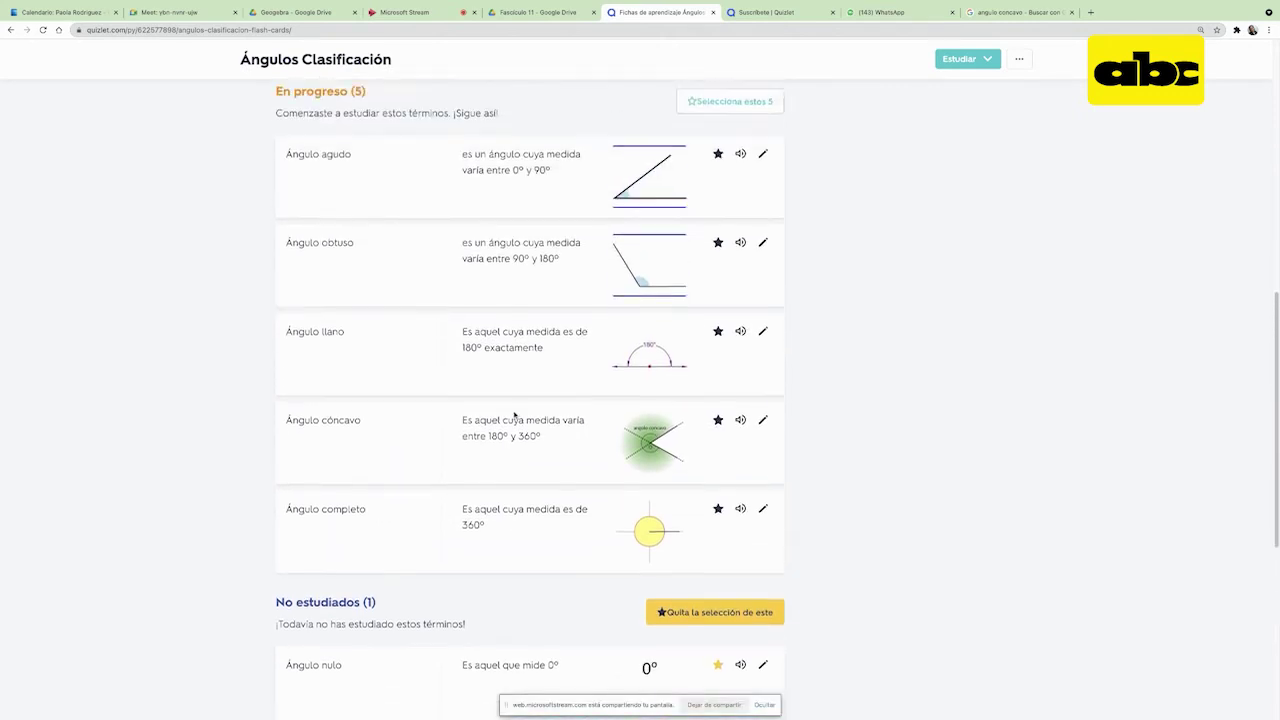
- Open the study unit's flashcards, flip the "Ángulo completo" card to its definition and back, and play its audio
scroll(514, 414, "up", 3)
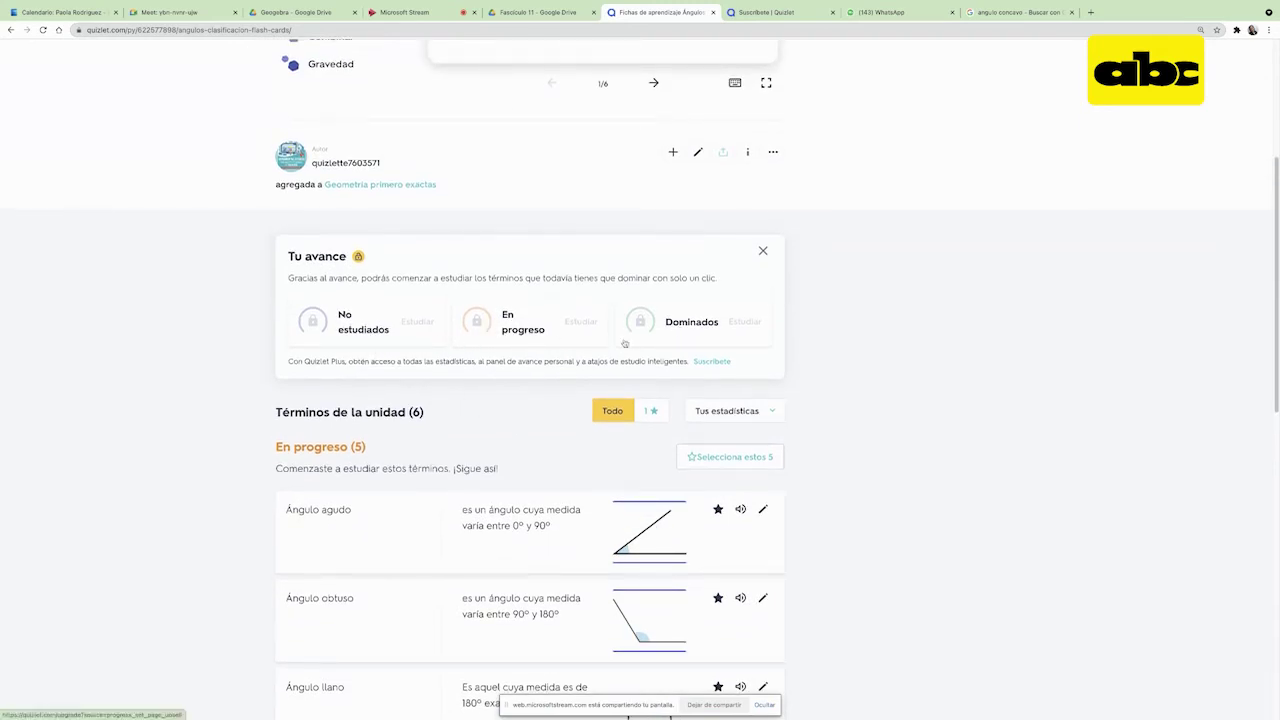
scroll(577, 349, "up", 3)
scroll(562, 387, "up", 1)
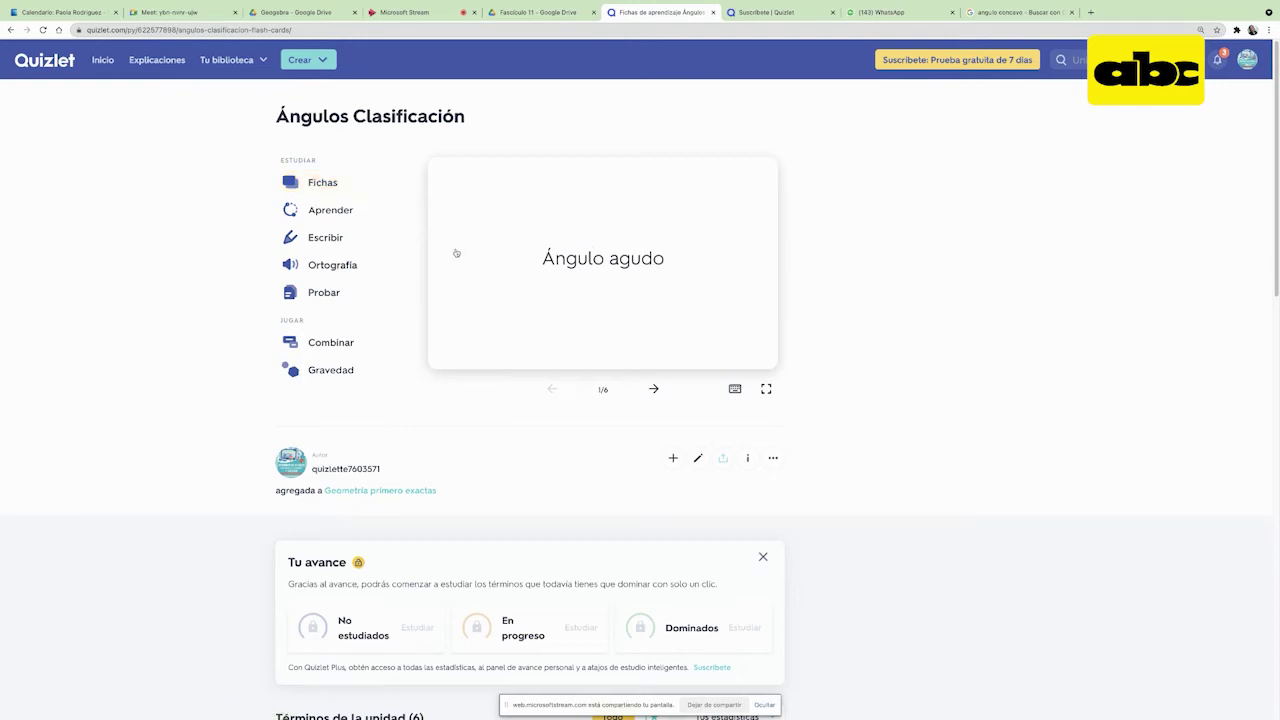
left_click(336, 190)
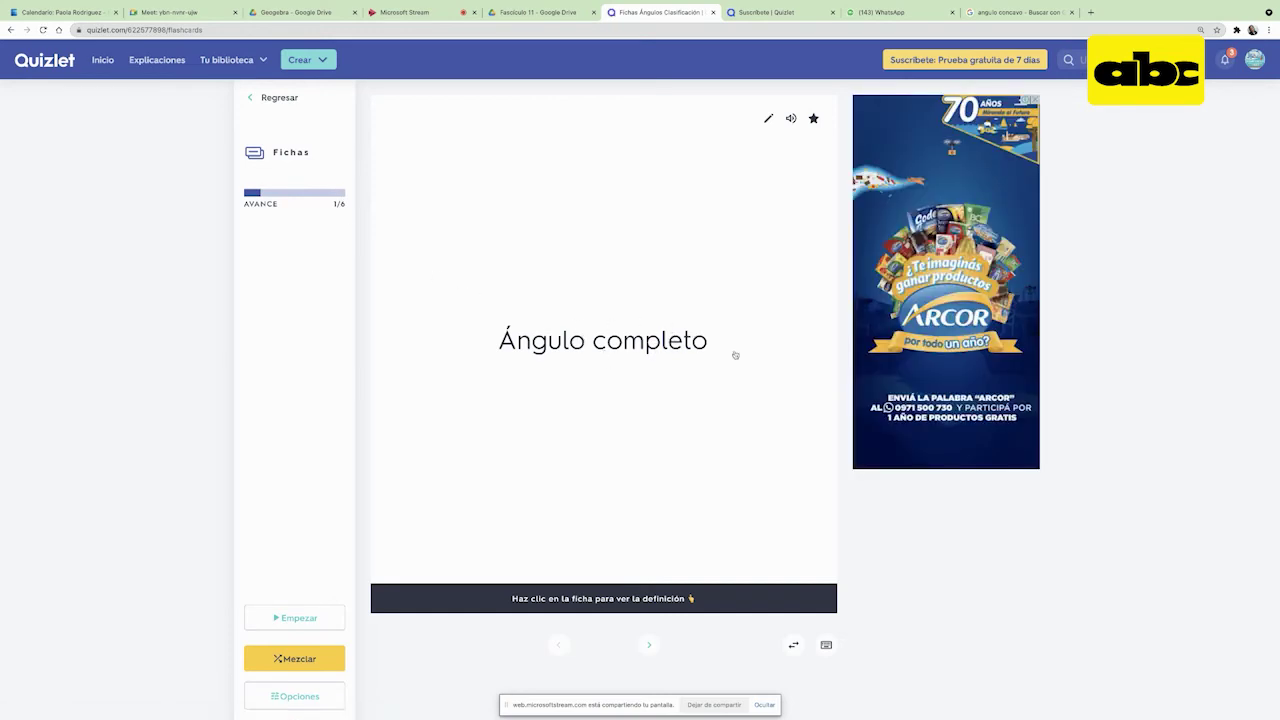
left_click(644, 393)
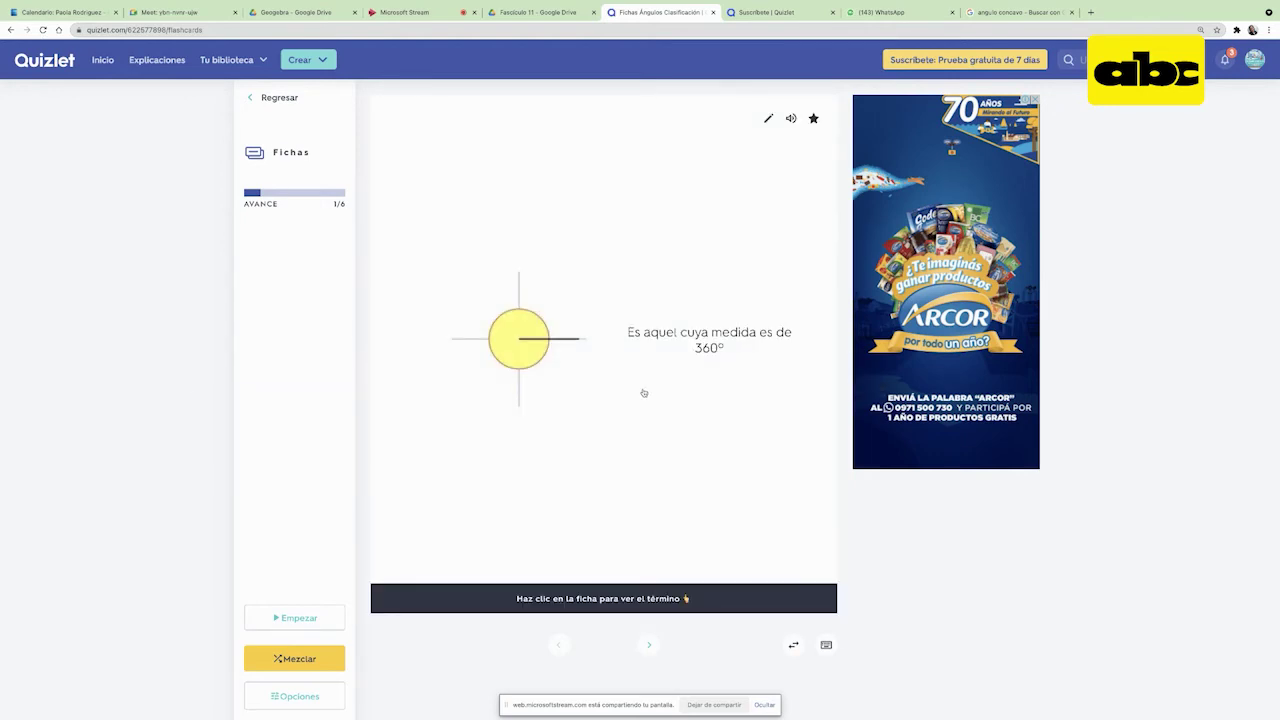
left_click(638, 294)
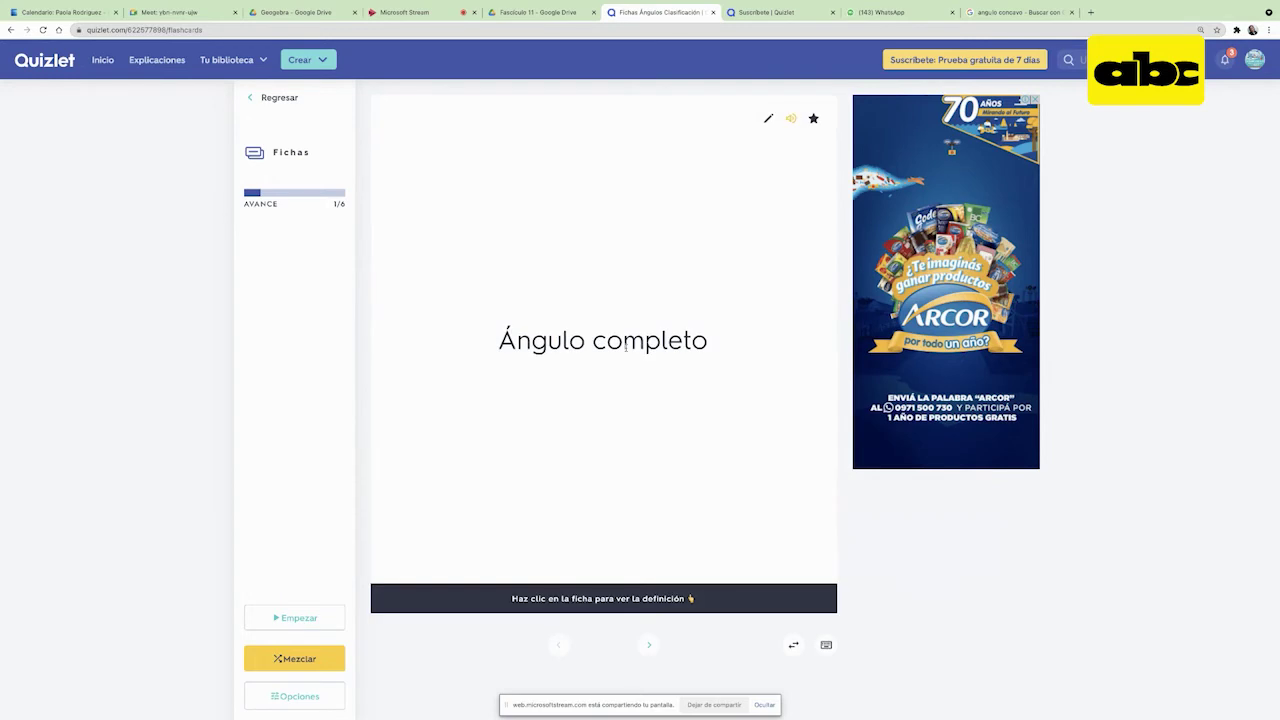
left_click(791, 118)
- Advance to the "Ángulo obtuso" flashcard, flip it to its definition, and enlarge and close its image
left_click(649, 645)
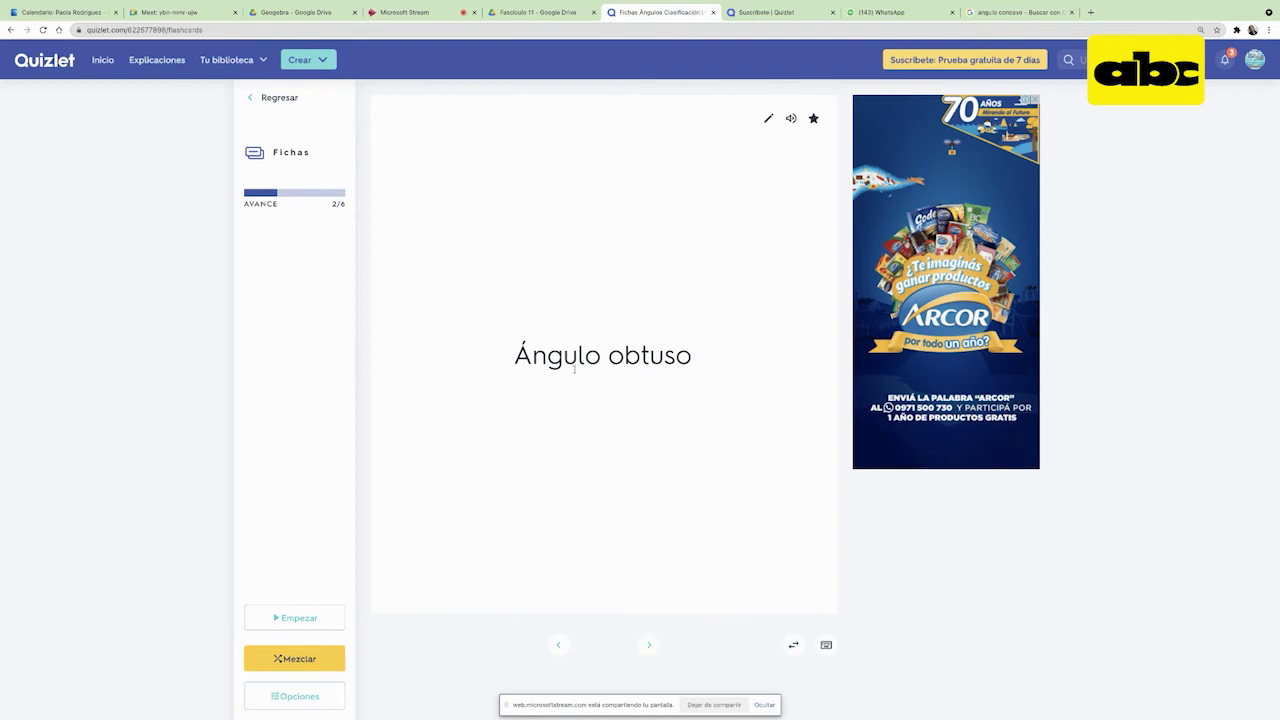
left_click(591, 374)
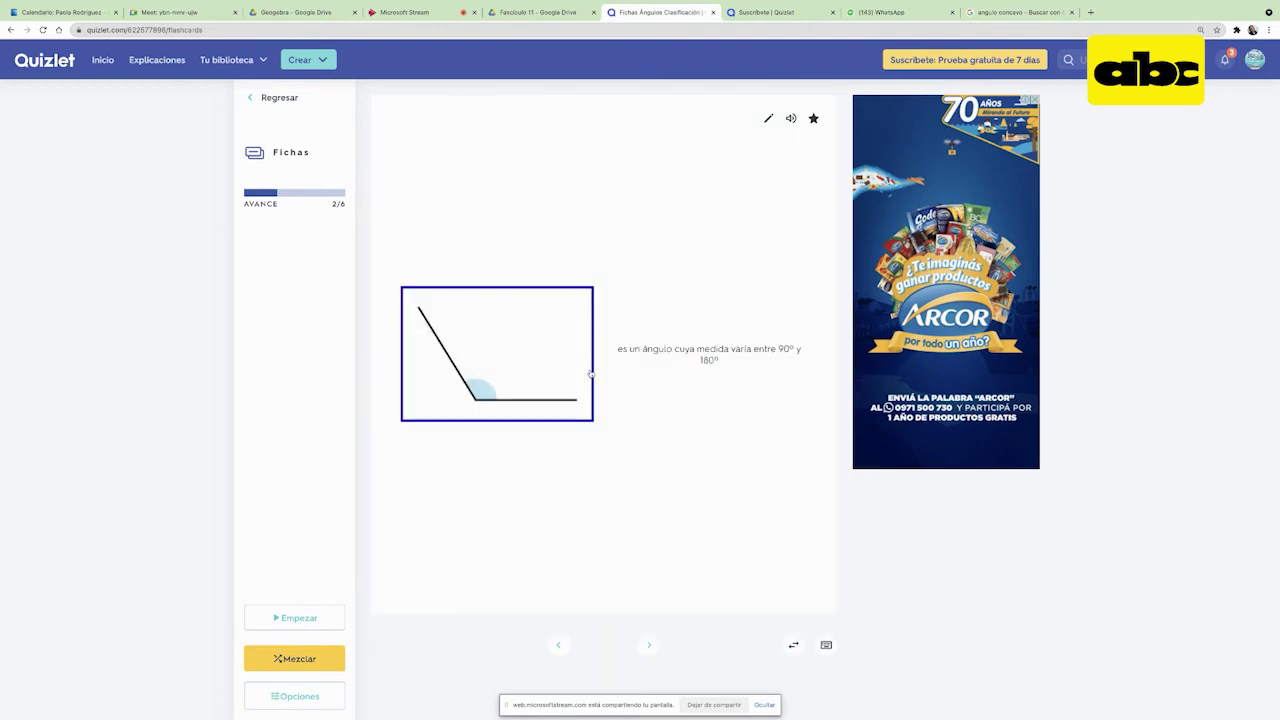
left_click(590, 371)
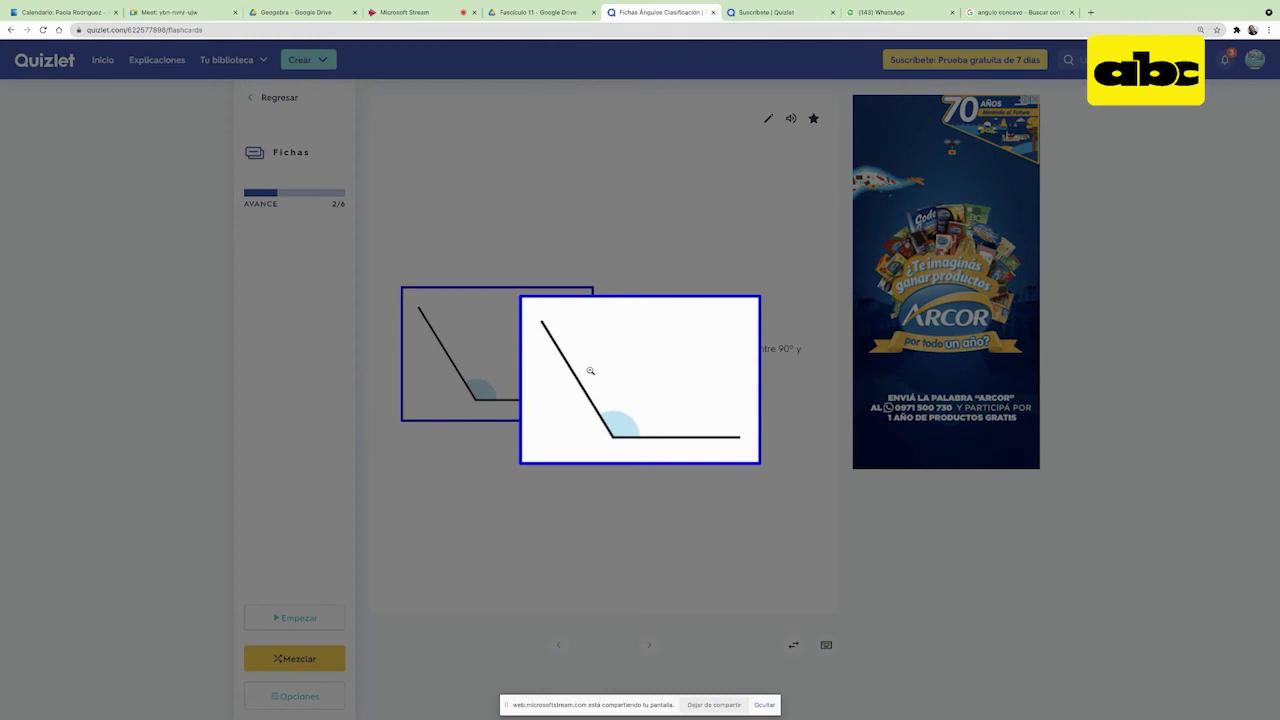
left_click(590, 371)
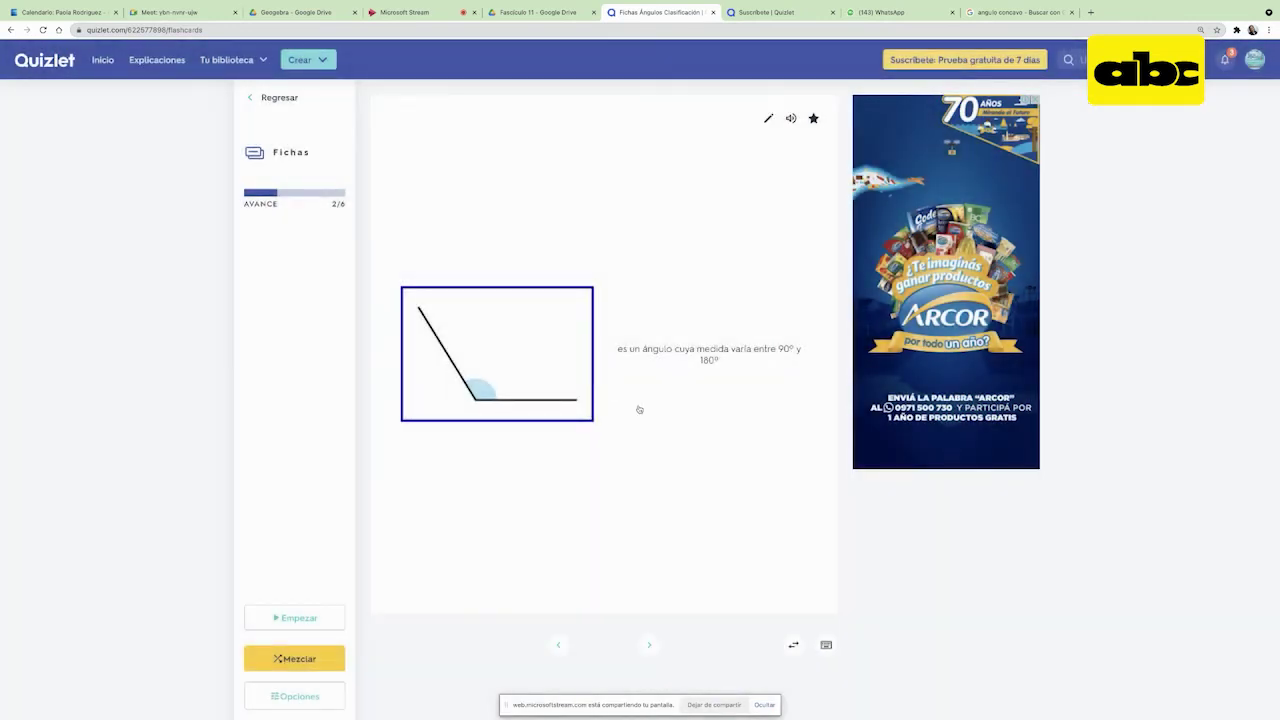
- Go through the remaining flashcards to the end of the deck, flipping each one both ways, and return to the unit page
left_click(649, 645)
left_click(646, 397)
left_click(646, 395)
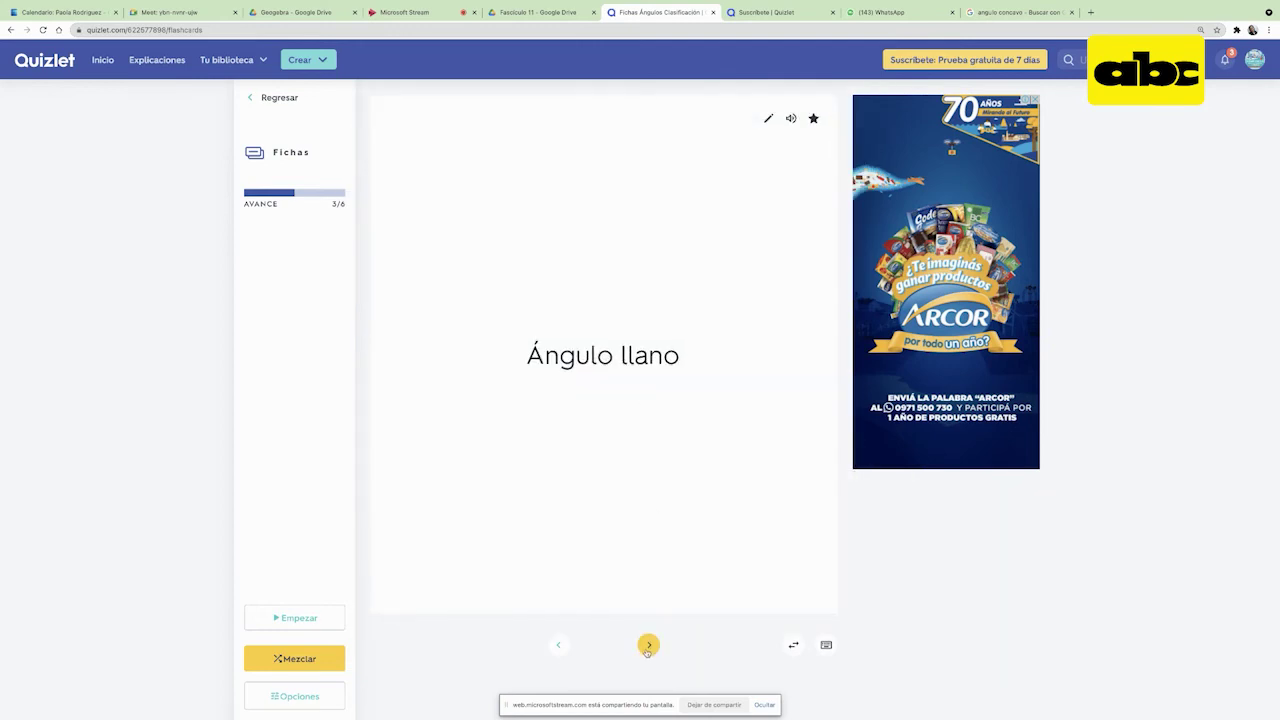
left_click(649, 645)
left_click(669, 480)
left_click(669, 480)
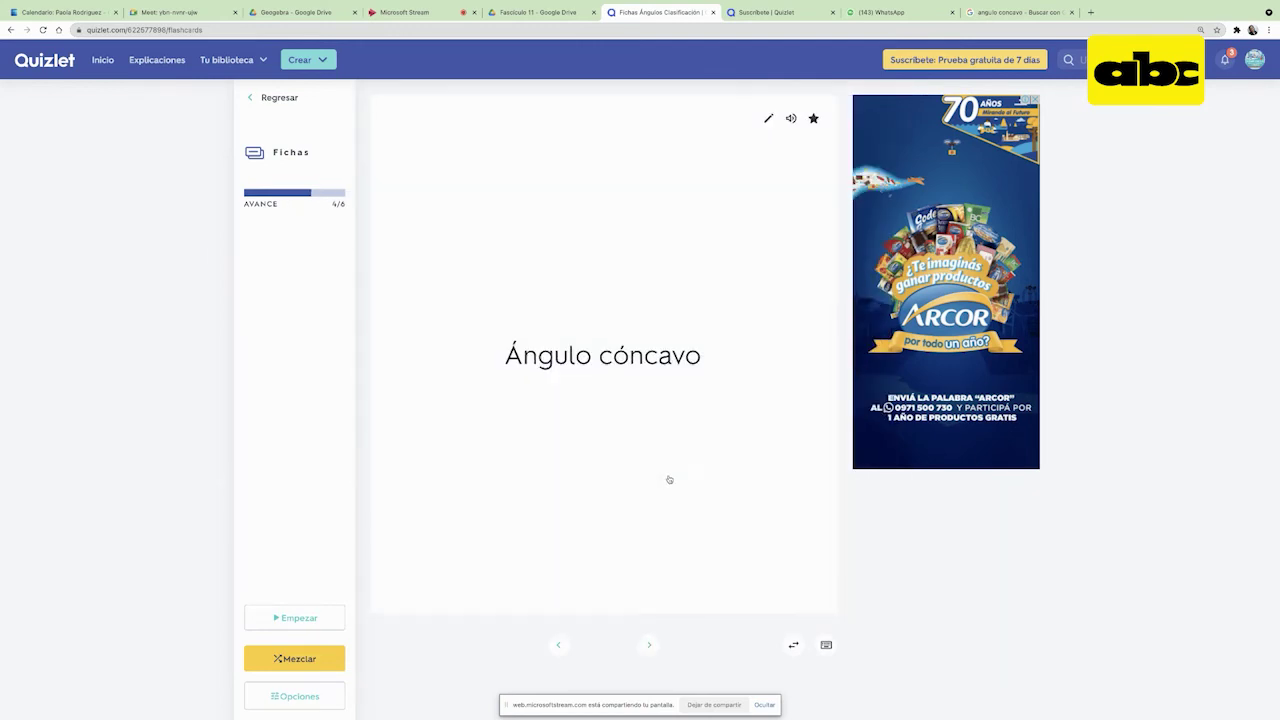
left_click(649, 645)
left_click(663, 394)
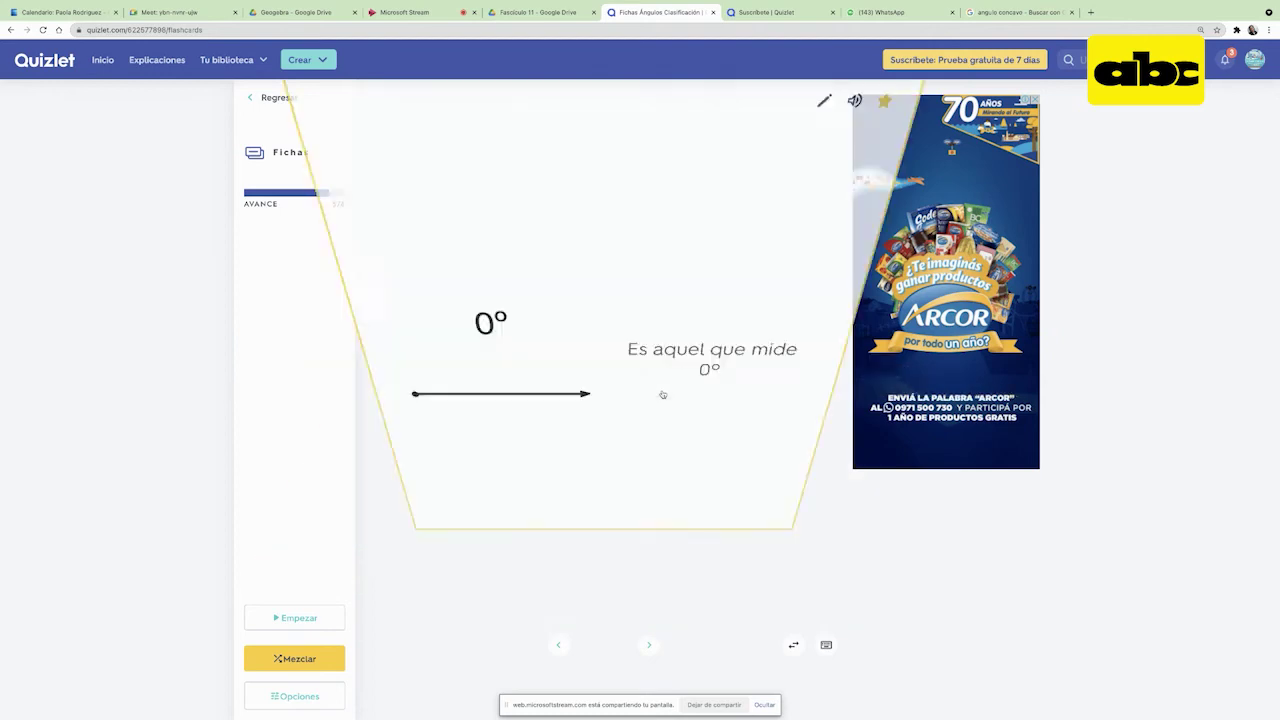
left_click(663, 394)
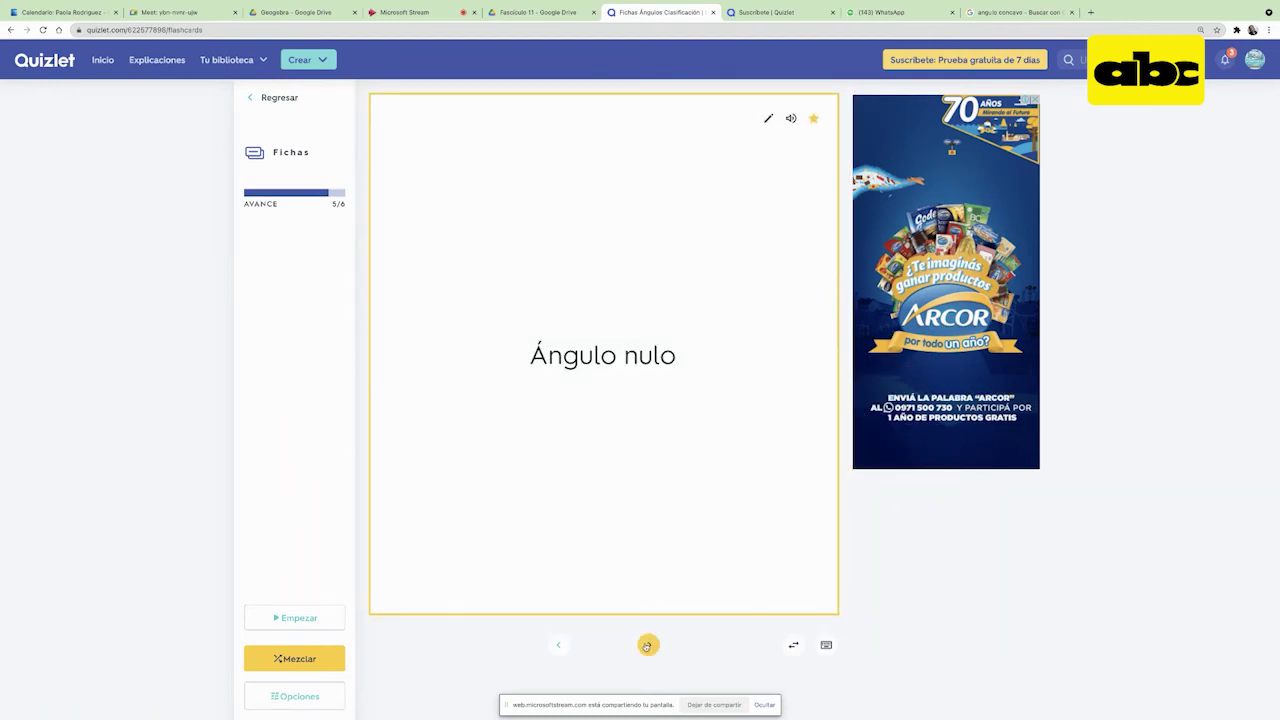
left_click(647, 645)
left_click(652, 491)
left_click(652, 491)
left_click(649, 643)
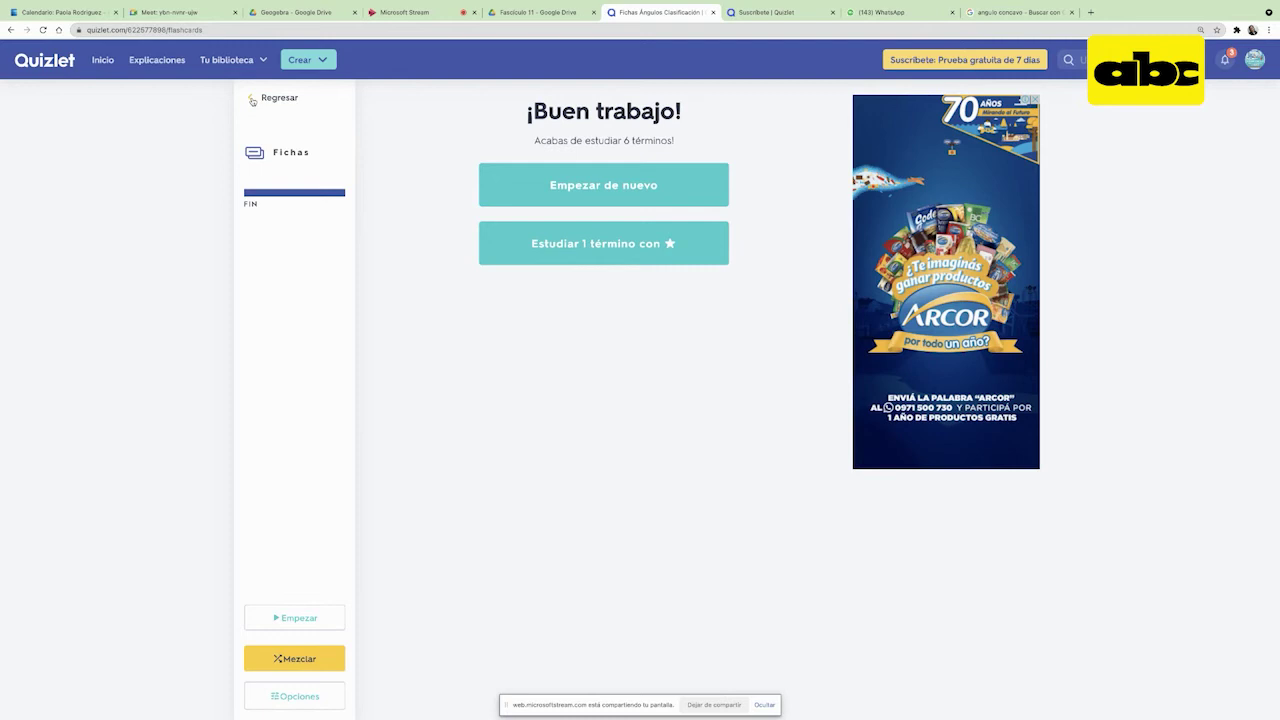
left_click(253, 100)
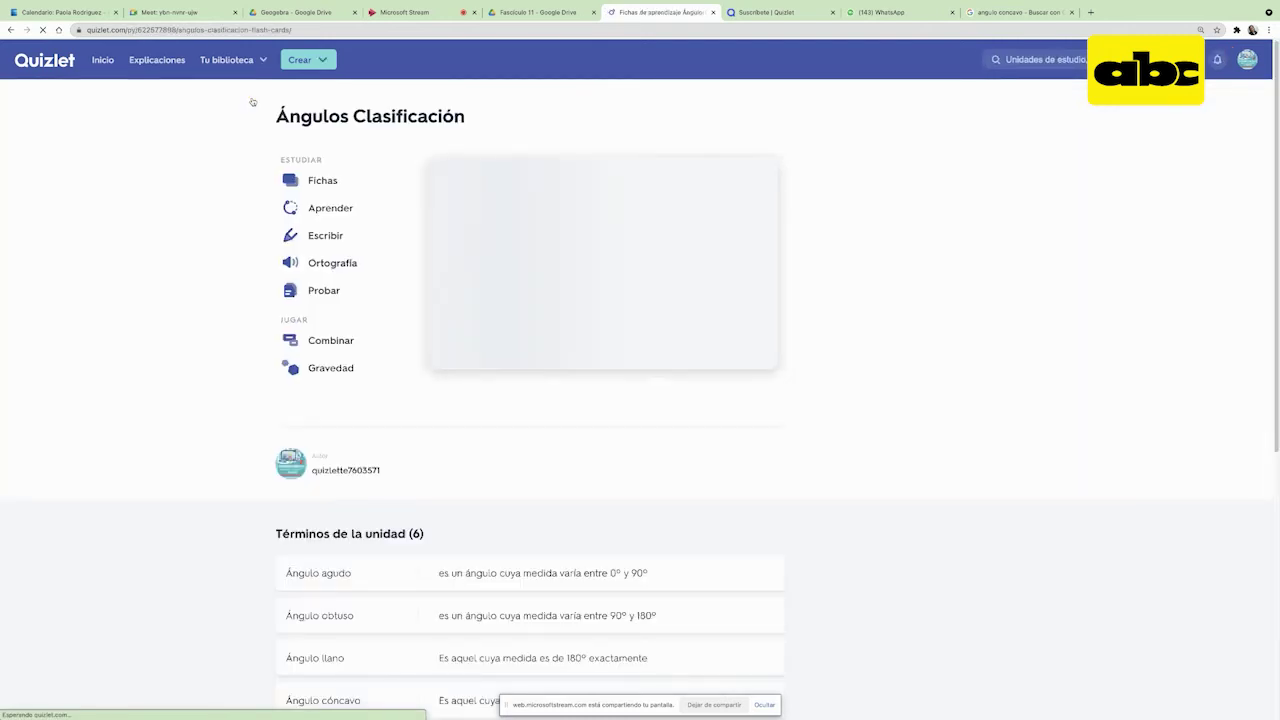
- Start the Aprender mode and complete its multiple-choice round by choosing the angle term that matches each definition
left_click(330, 211)
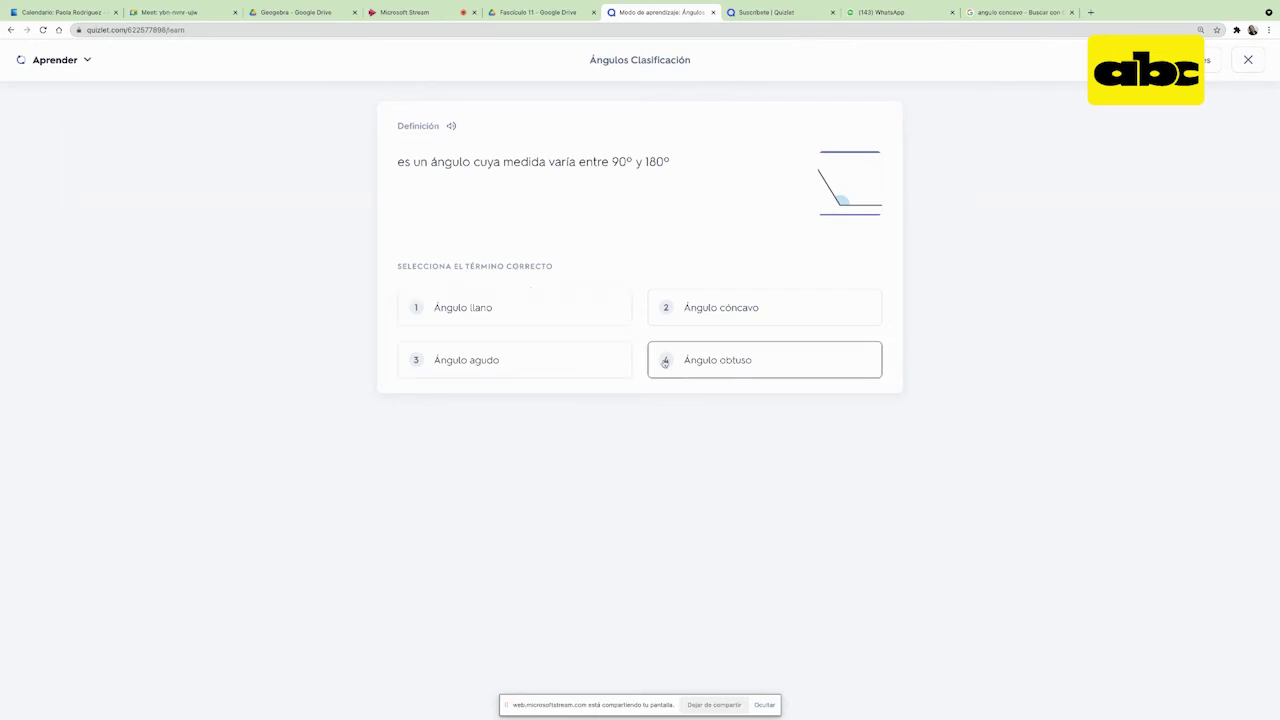
left_click(752, 364)
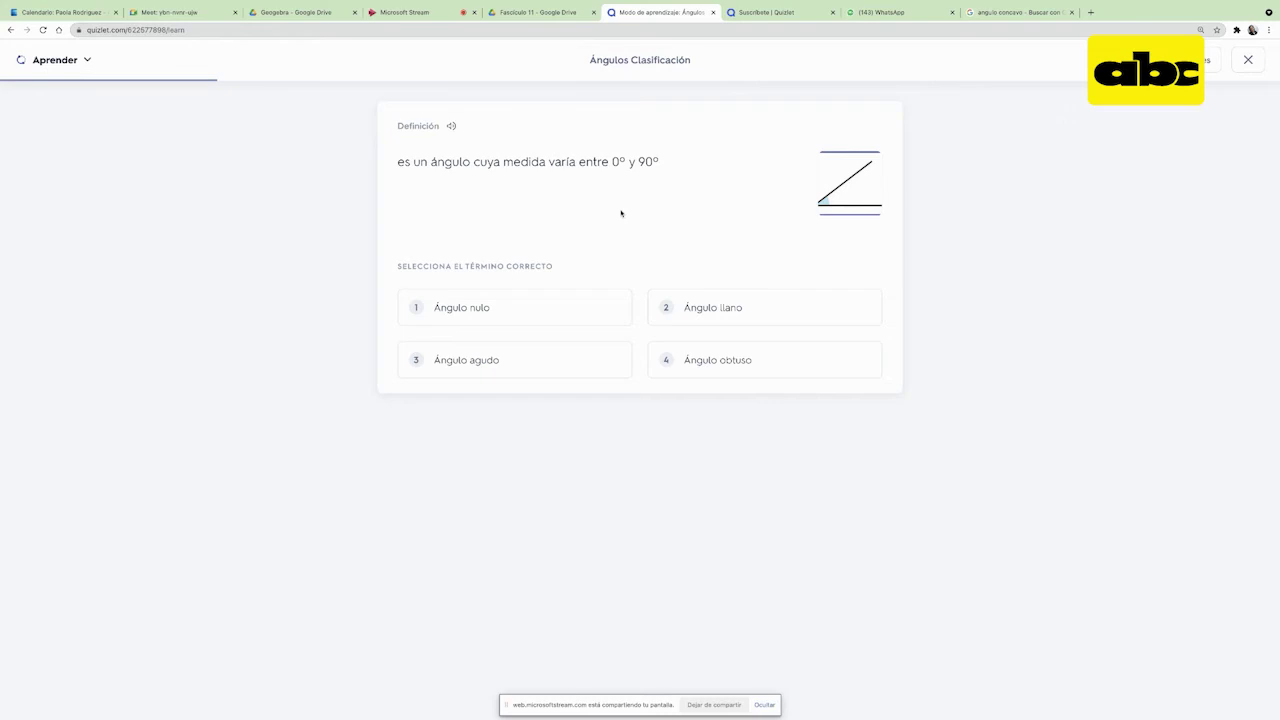
left_click(535, 360)
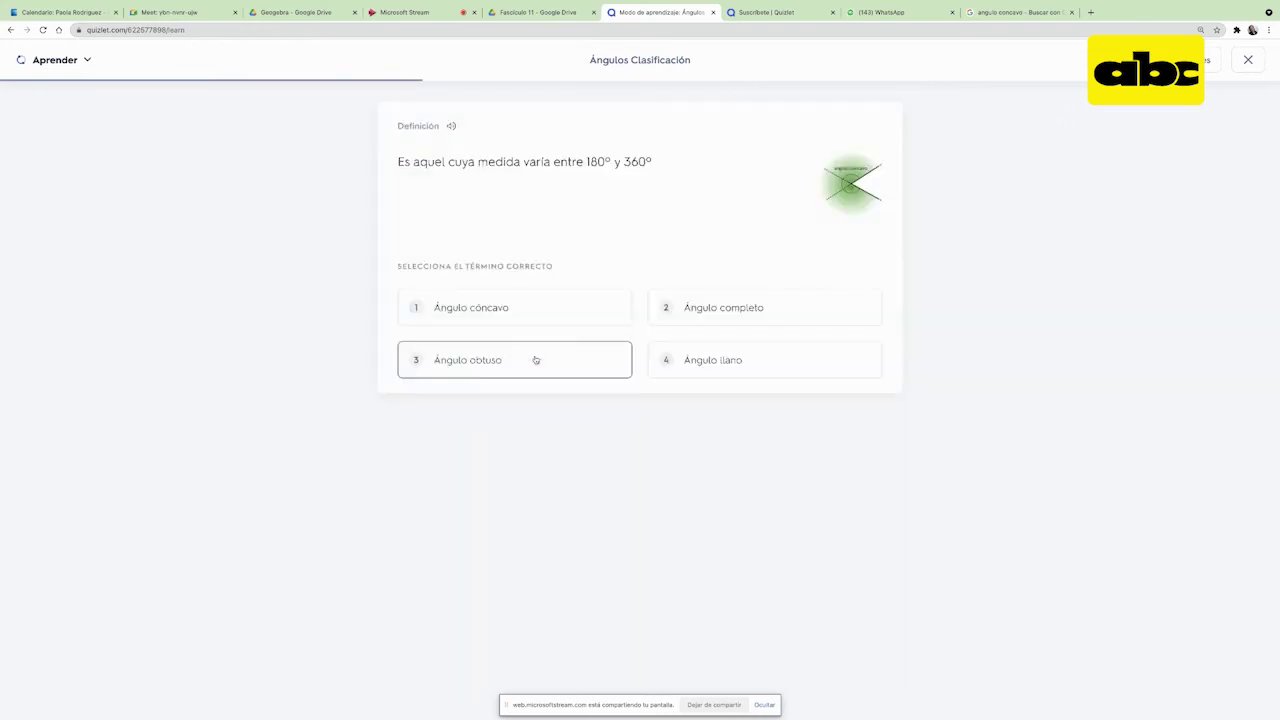
left_click(538, 315)
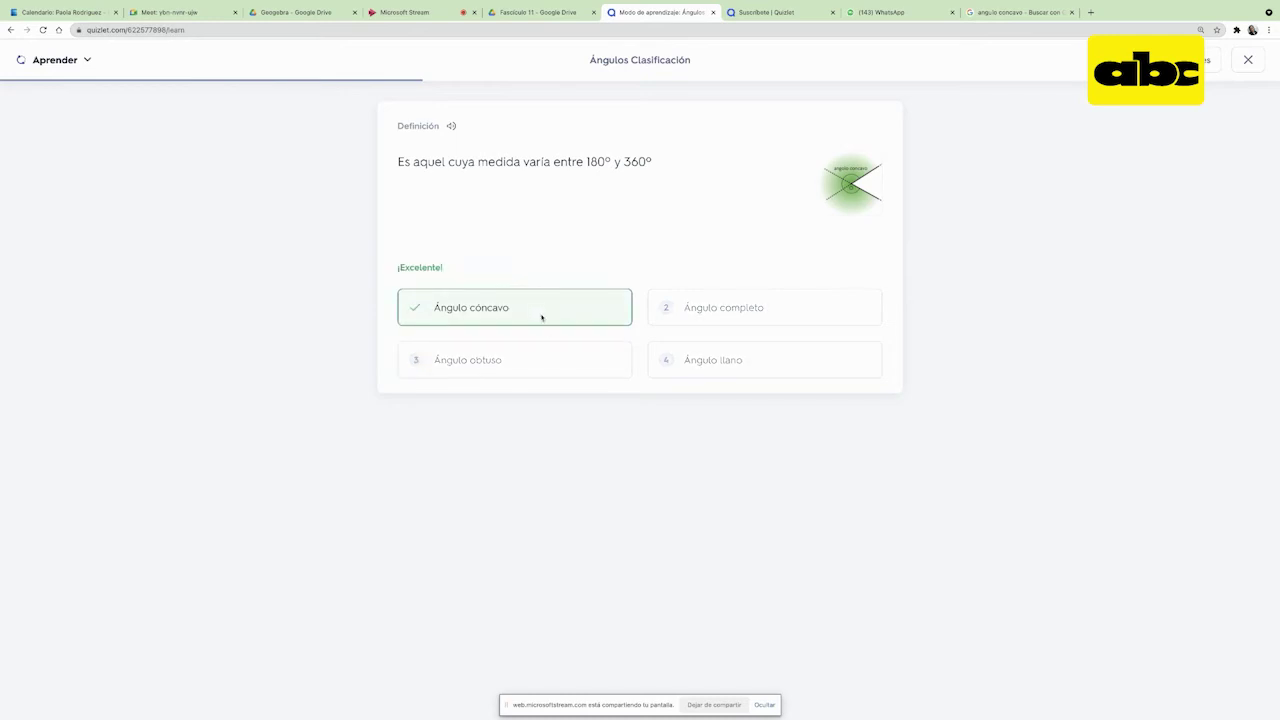
left_click(726, 316)
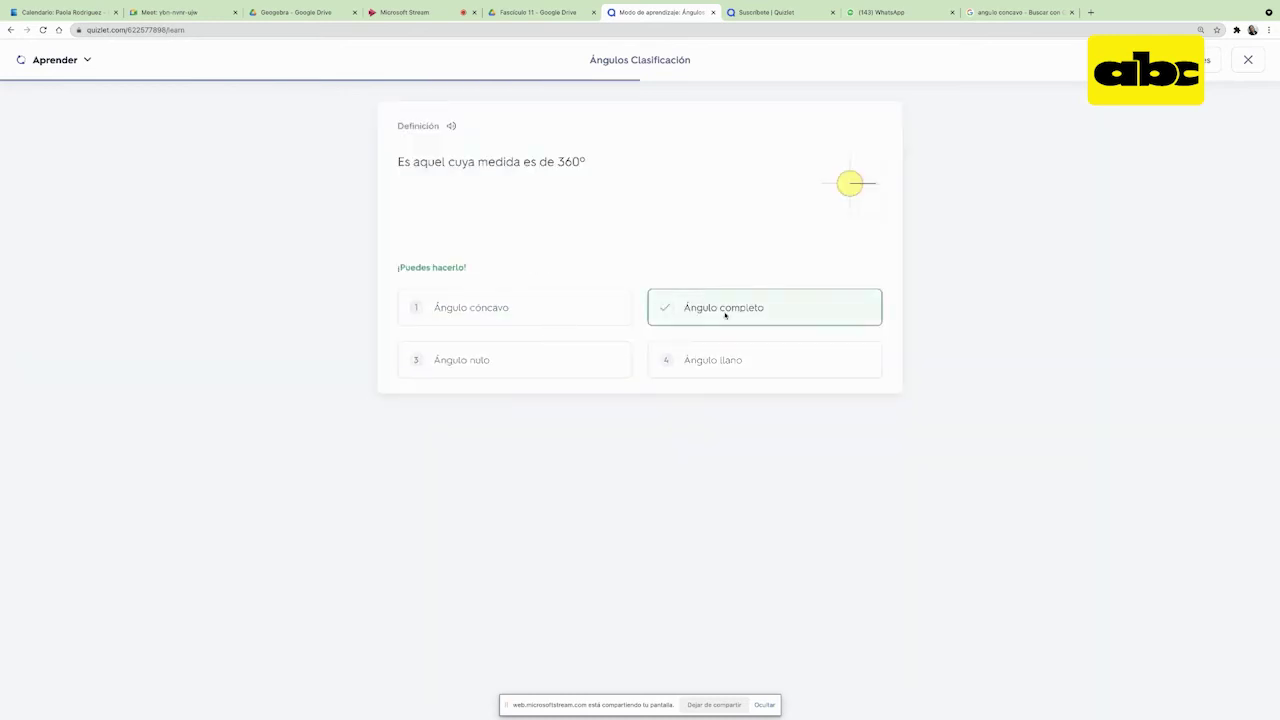
left_click(600, 314)
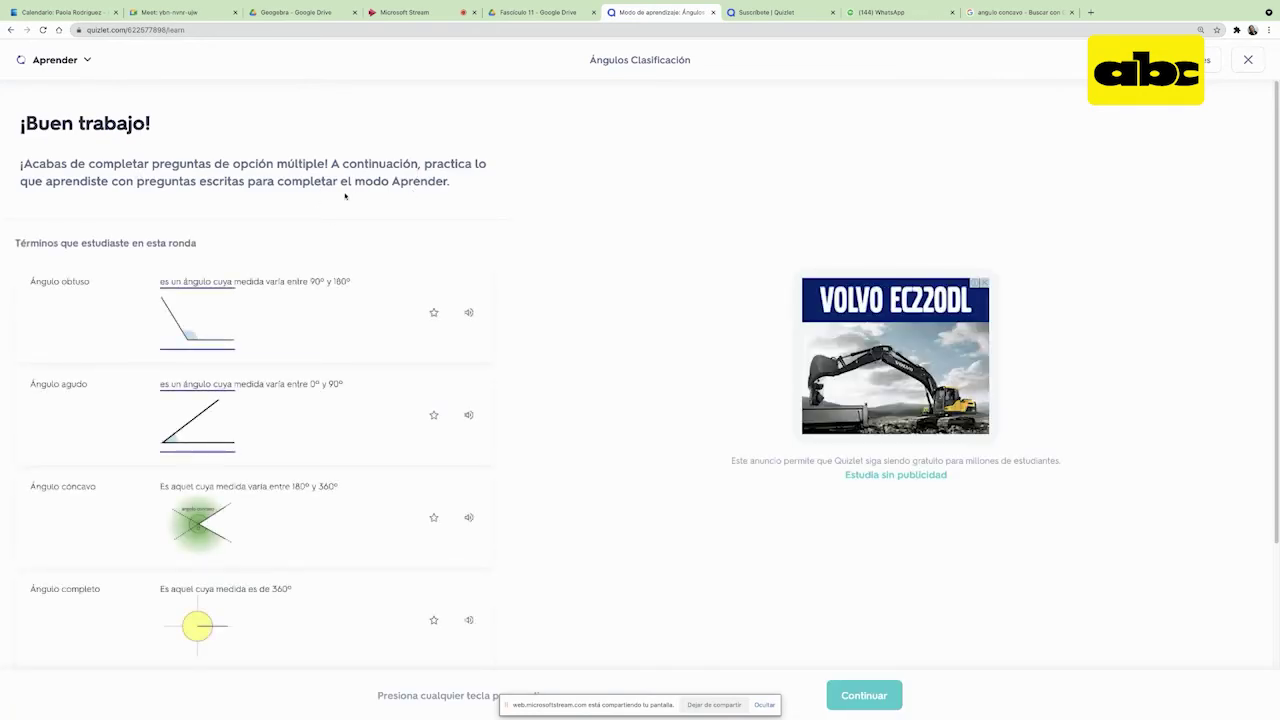
- Continue to the written round and answer "Ángulo agudo" for 0º to 90º and "Ángulo llano" for exactly 180º
scroll(326, 205, "down", 1)
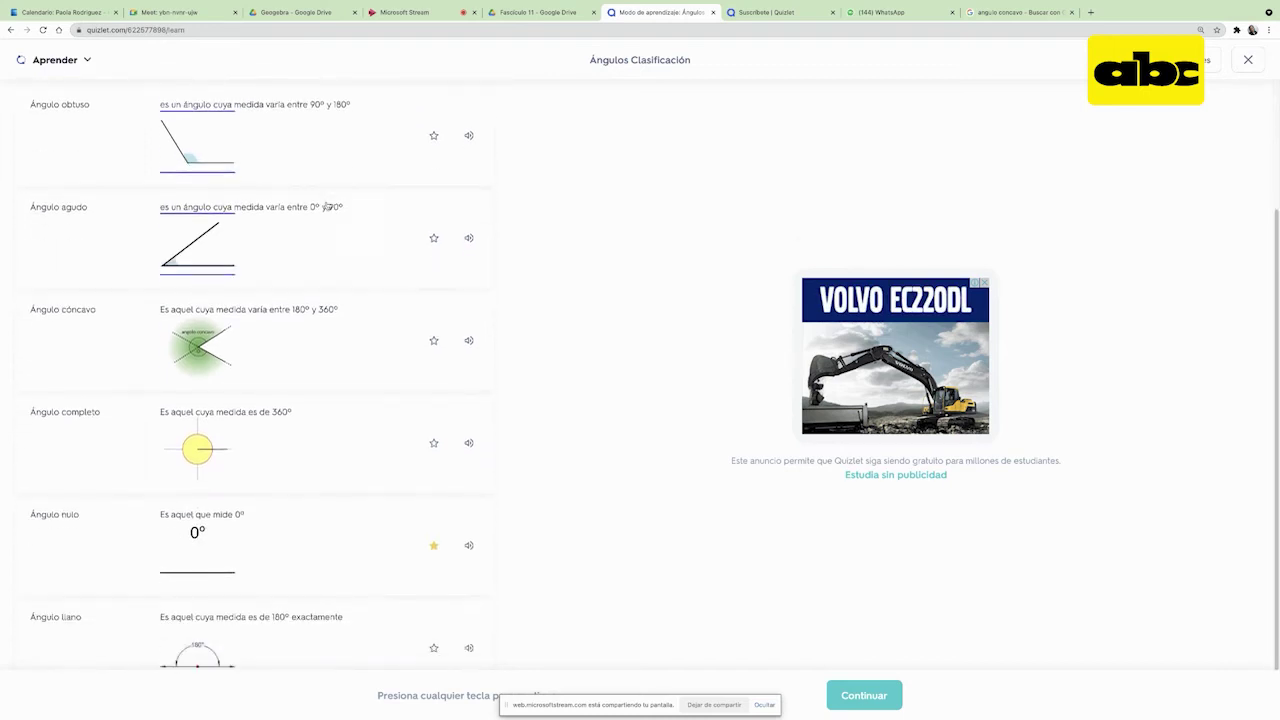
scroll(326, 205, "up", 1)
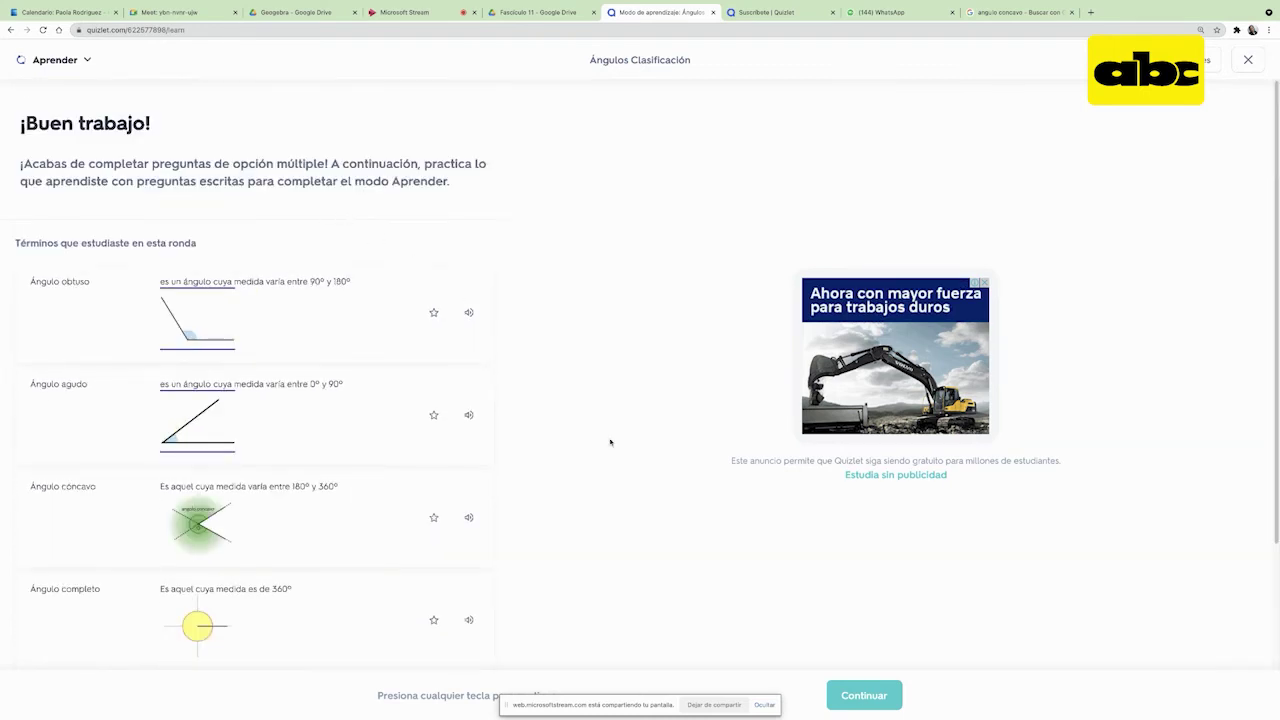
left_click(840, 685)
left_click(840, 685)
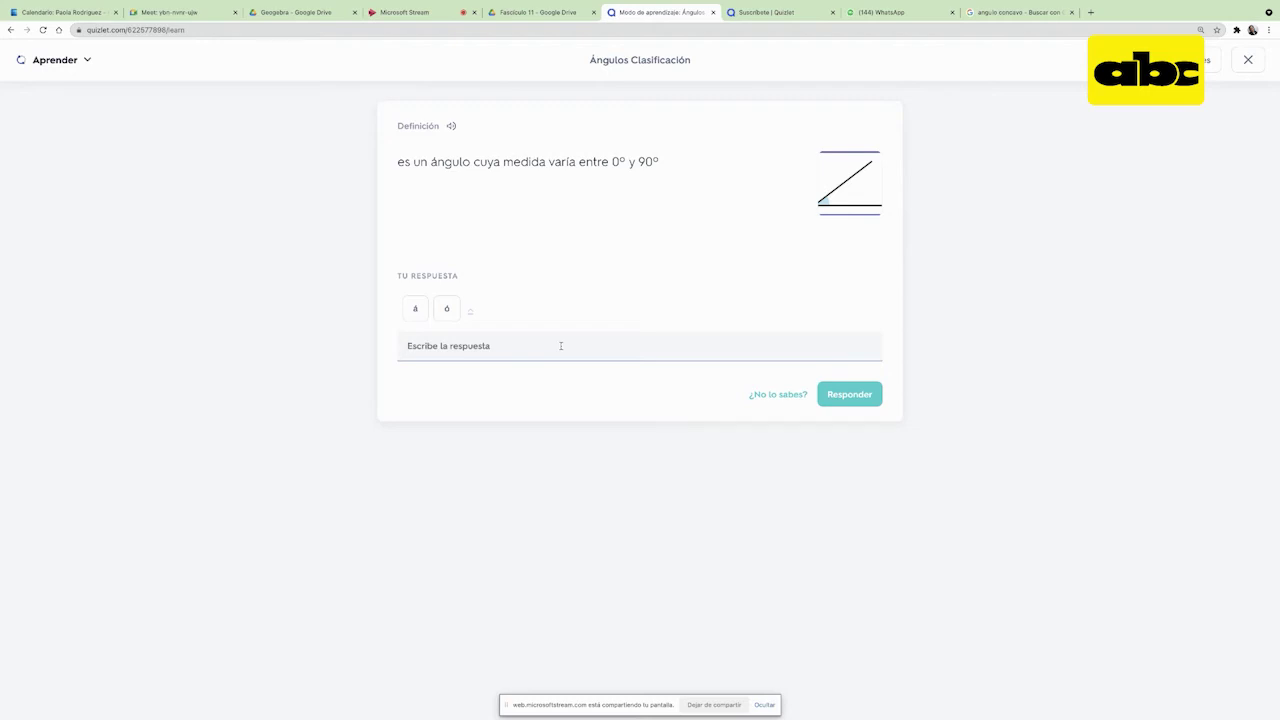
type("Ángulo agudo")
left_click(840, 398)
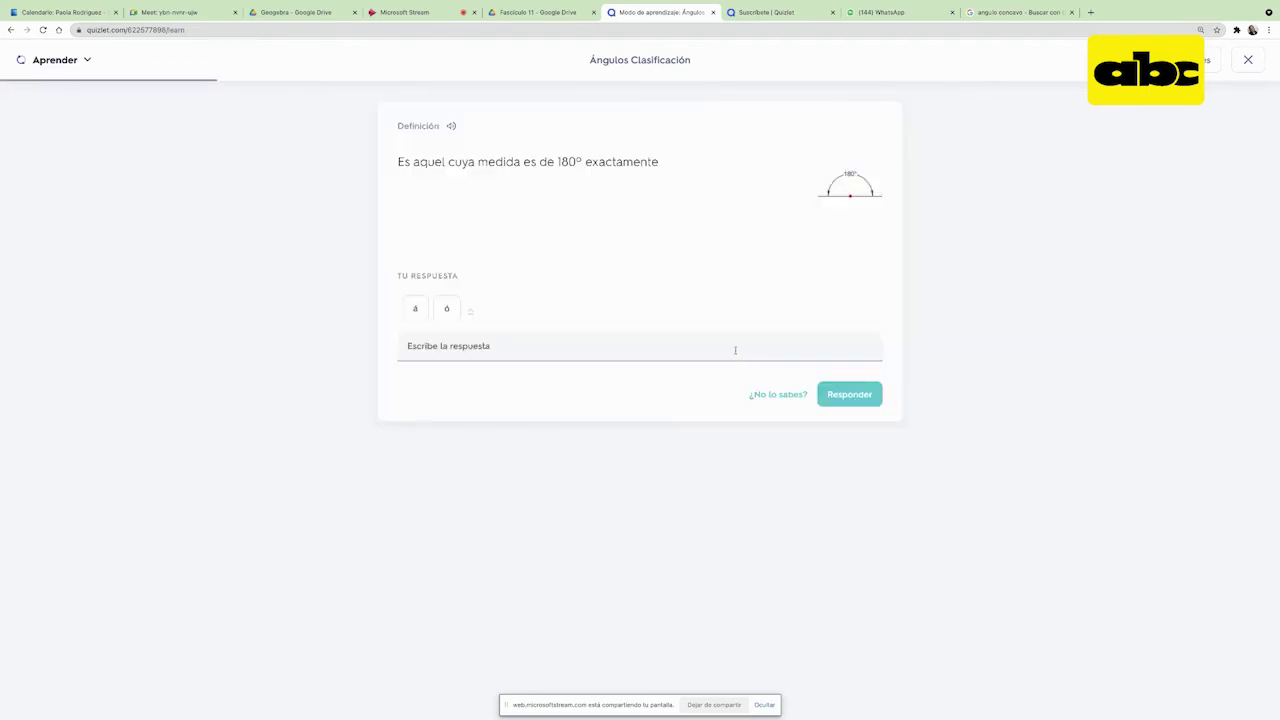
type("Ángulo llano")
left_click(827, 395)
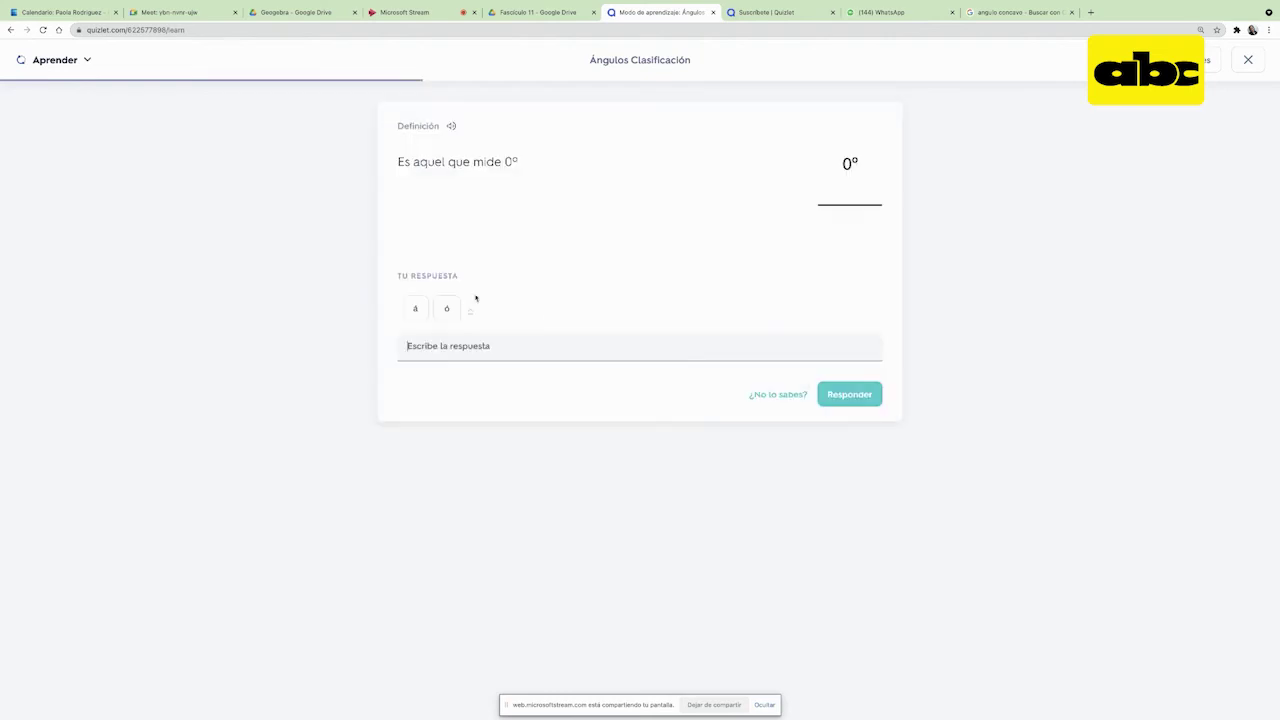
- Switch to the Probar mode and answer the written question about the angle between 90º and 180º with "Ángulo obtuso"
left_click(84, 65)
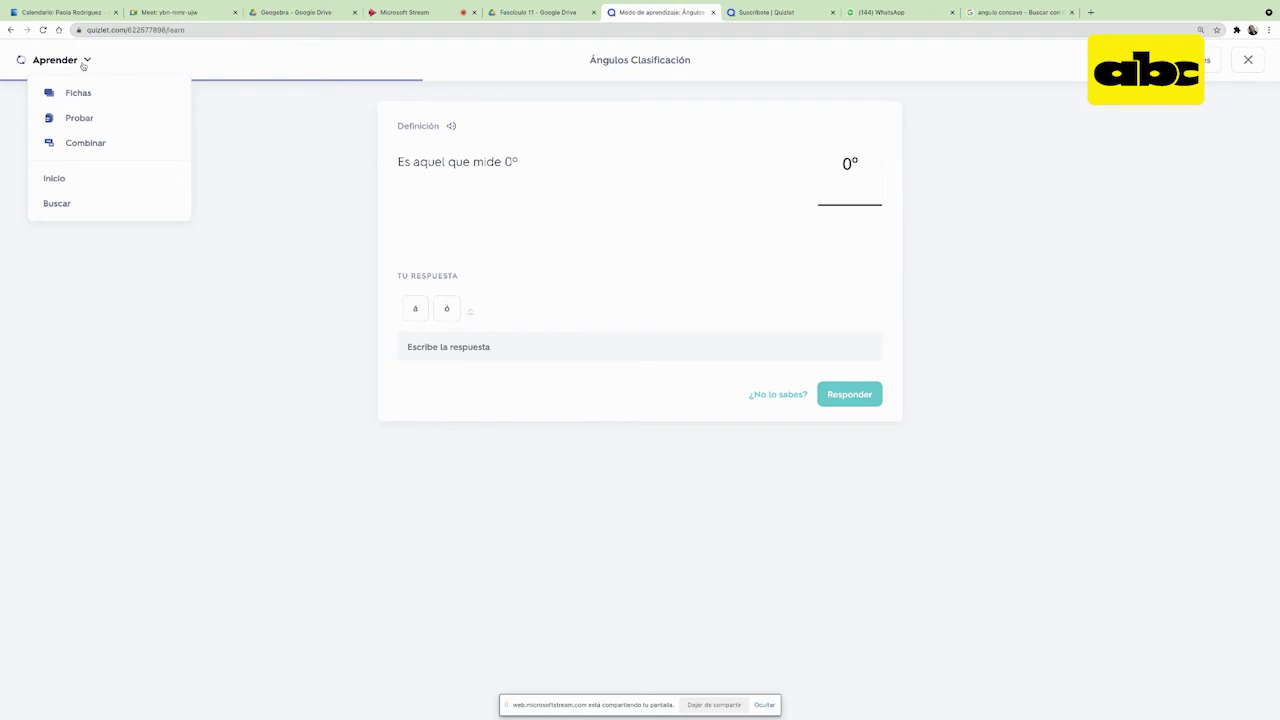
left_click(91, 119)
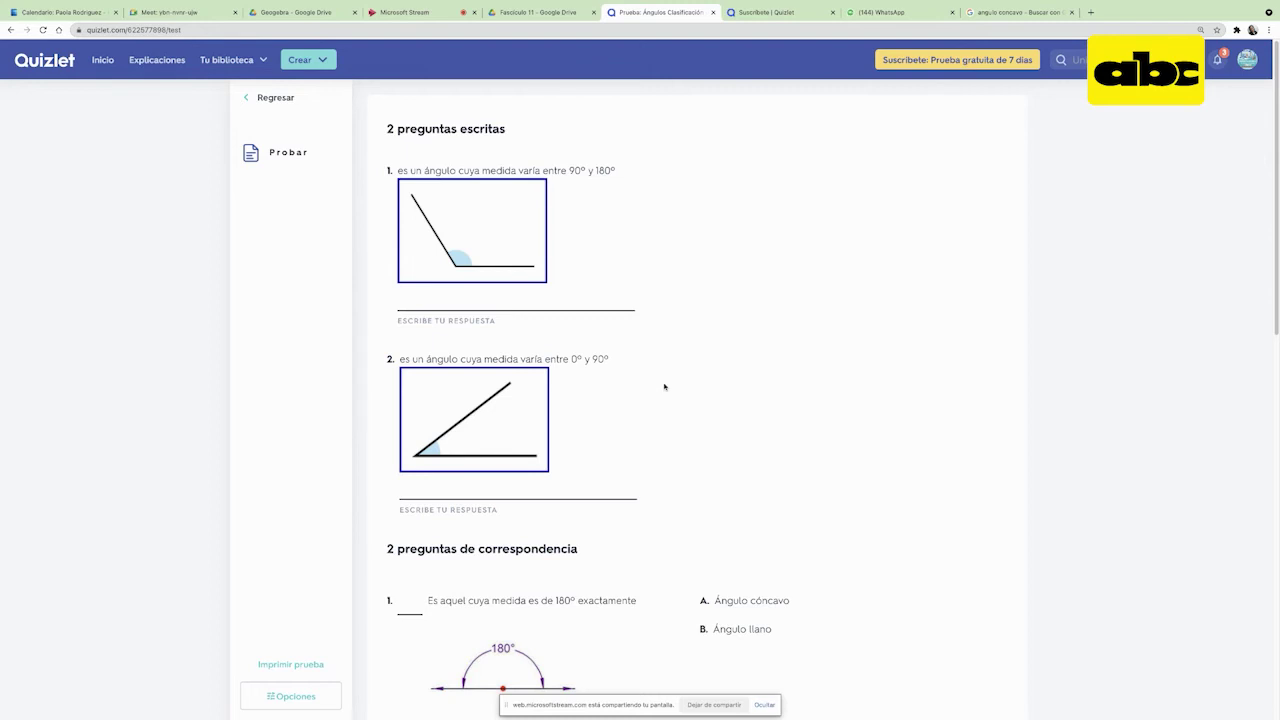
scroll(664, 387, "down", 5)
scroll(664, 387, "up", 5)
left_click(419, 301)
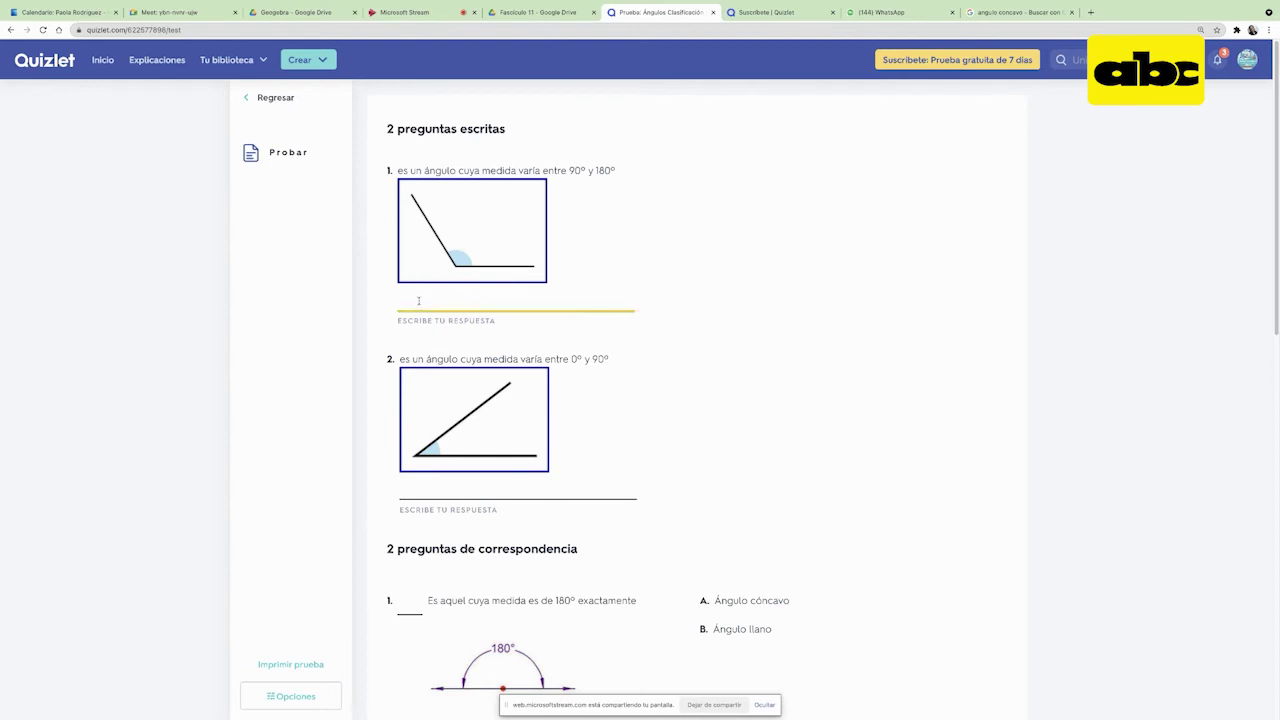
type("Ángulo obtuso")
- Answer the matching questions with B for the exactly 180º angle and A for the one between 180º and 360º
scroll(537, 390, "down", 3)
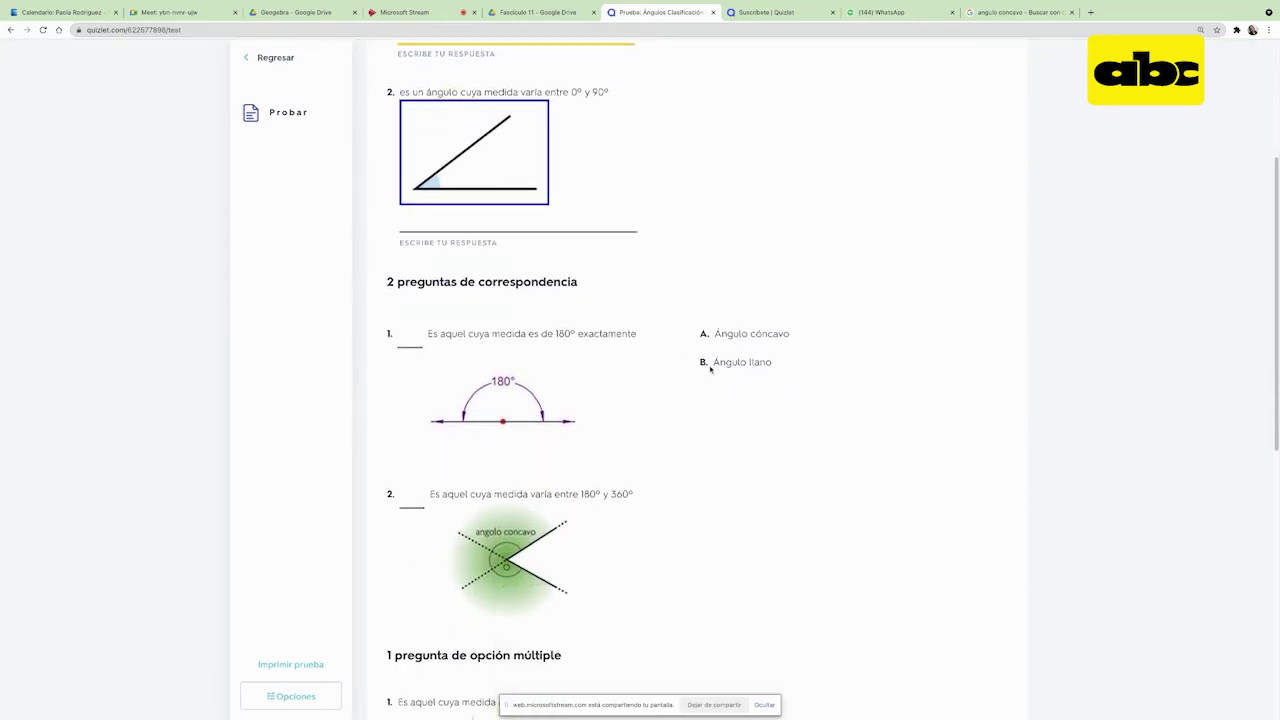
left_click(404, 335)
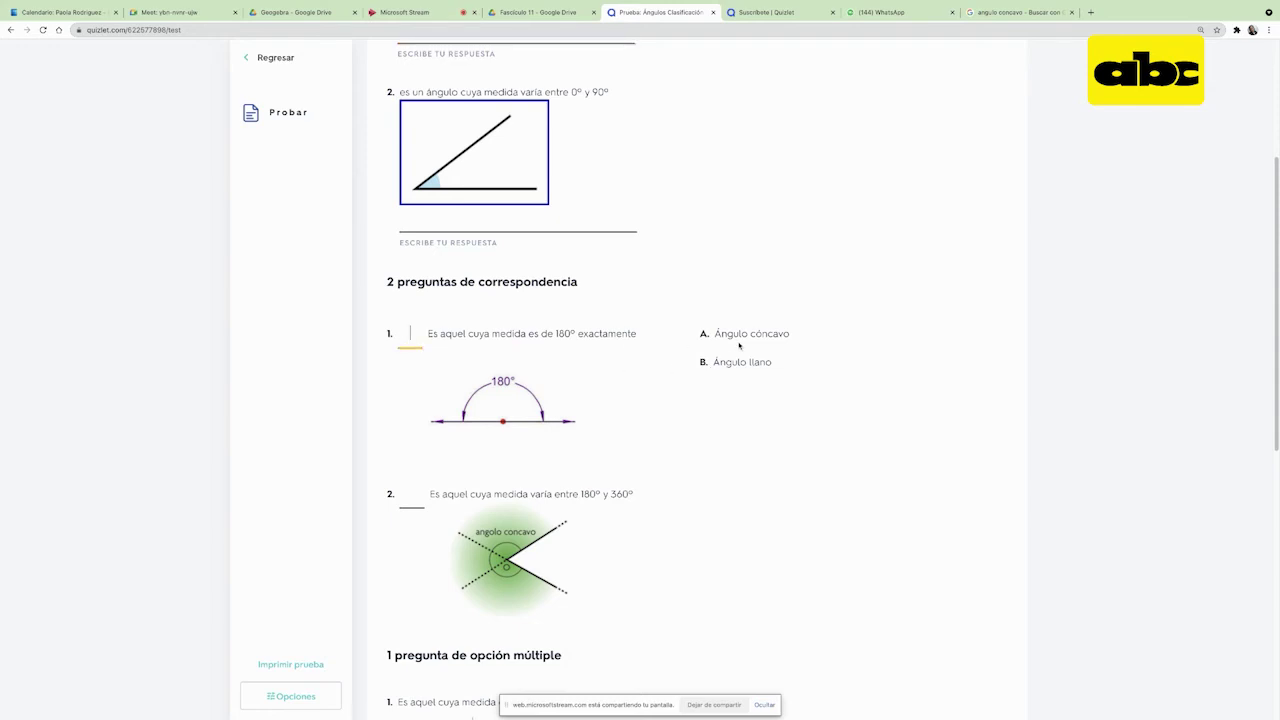
type("B")
left_click(409, 495)
type("A")
- Choose "Ángulo completo" for the 360º question and "Verdadero" for "Ángulo nulo", and have the test's answers checked
scroll(532, 466, "down", 4)
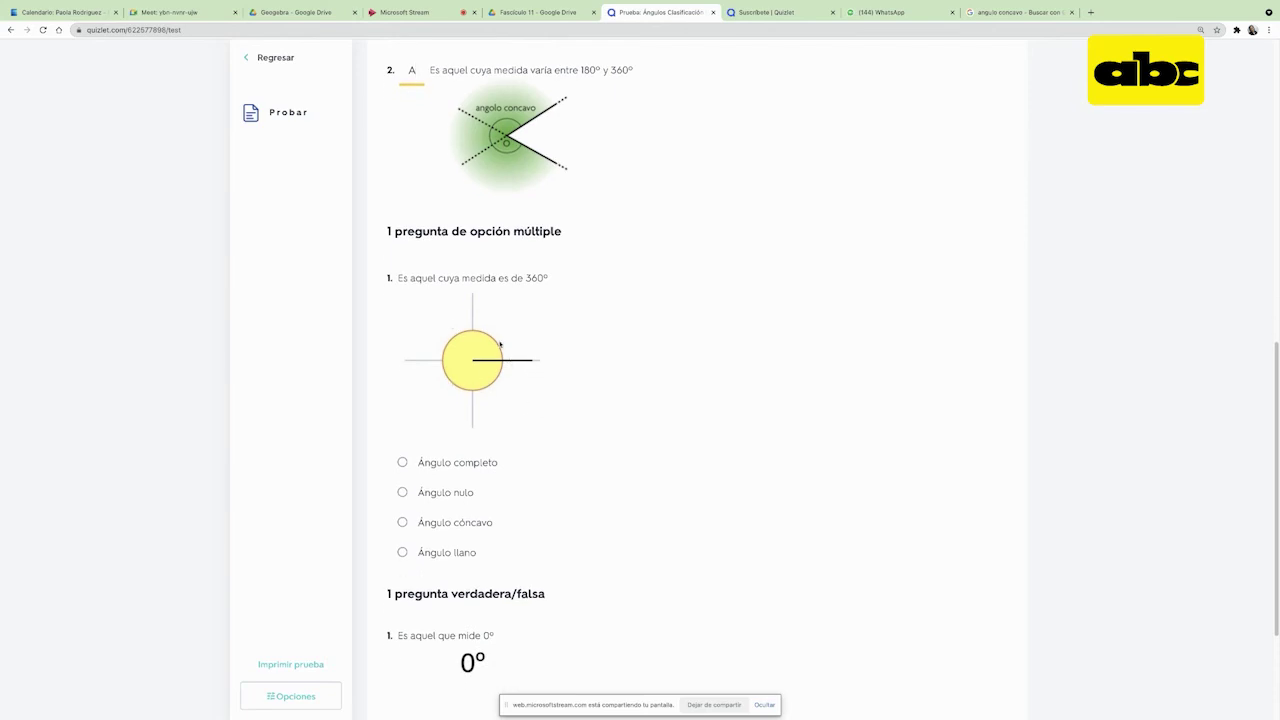
left_click(402, 462)
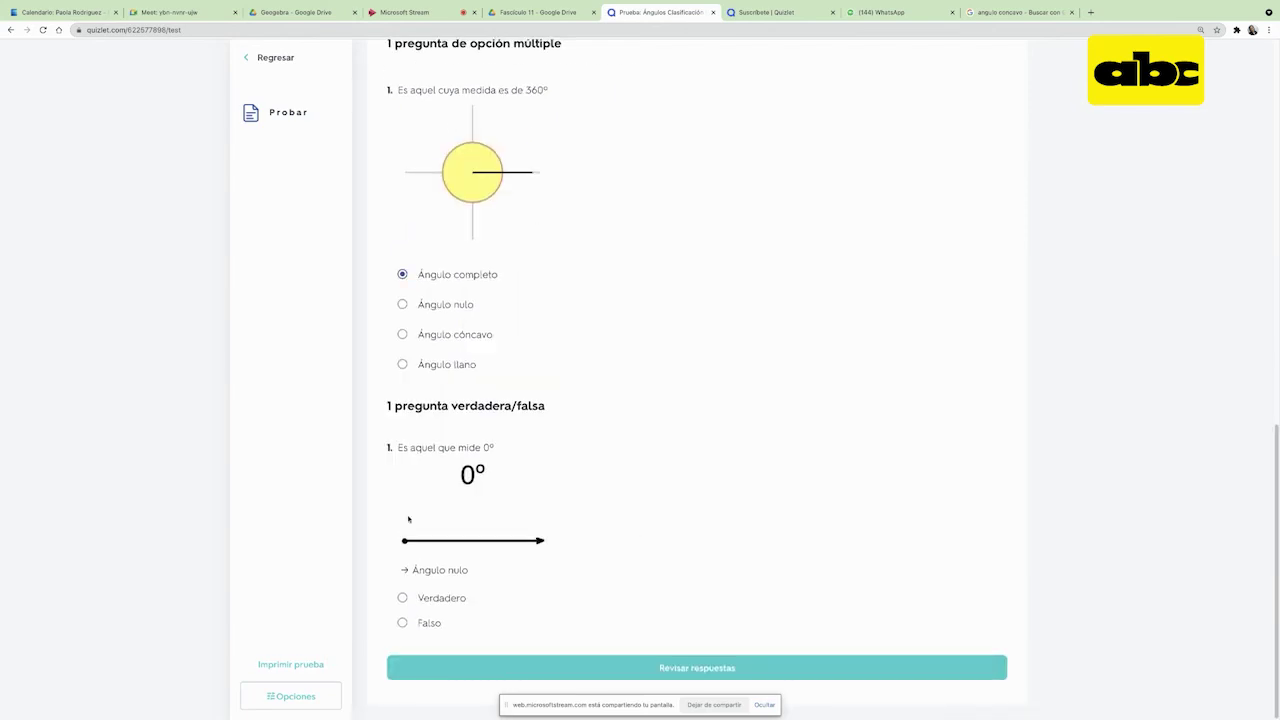
left_click(402, 598)
left_click(829, 676)
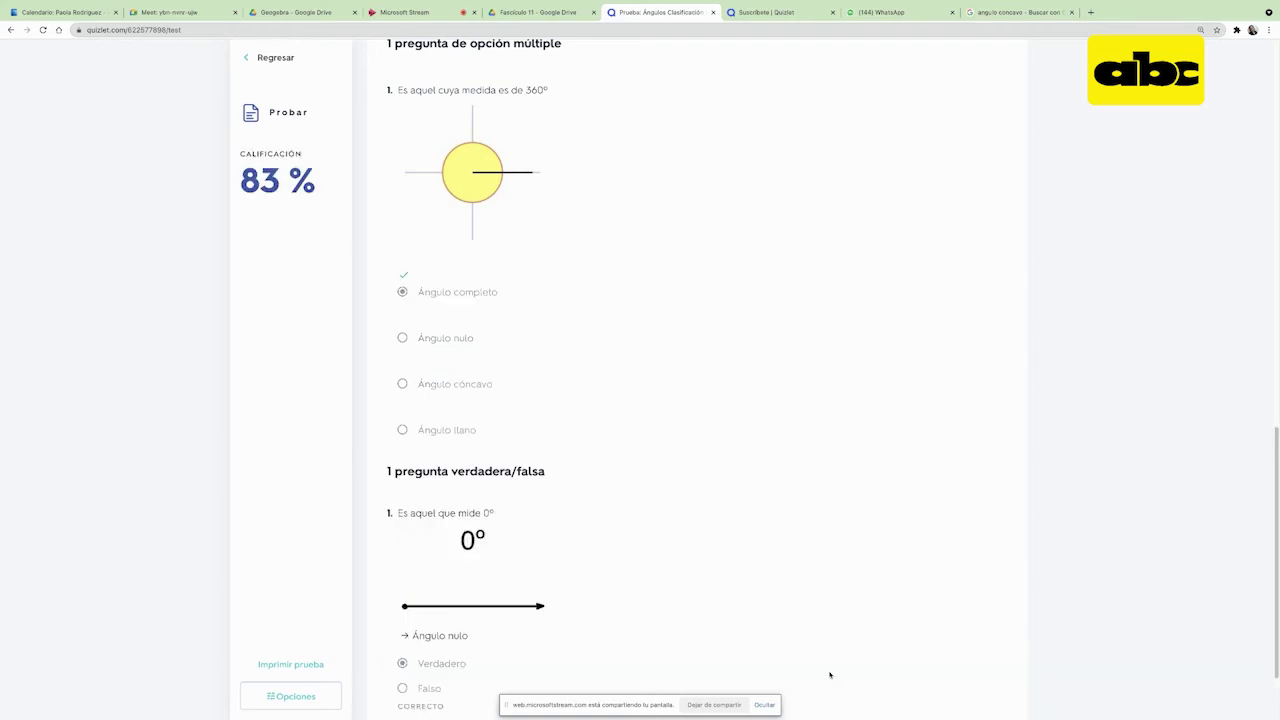
scroll(697, 344, "up", 9)
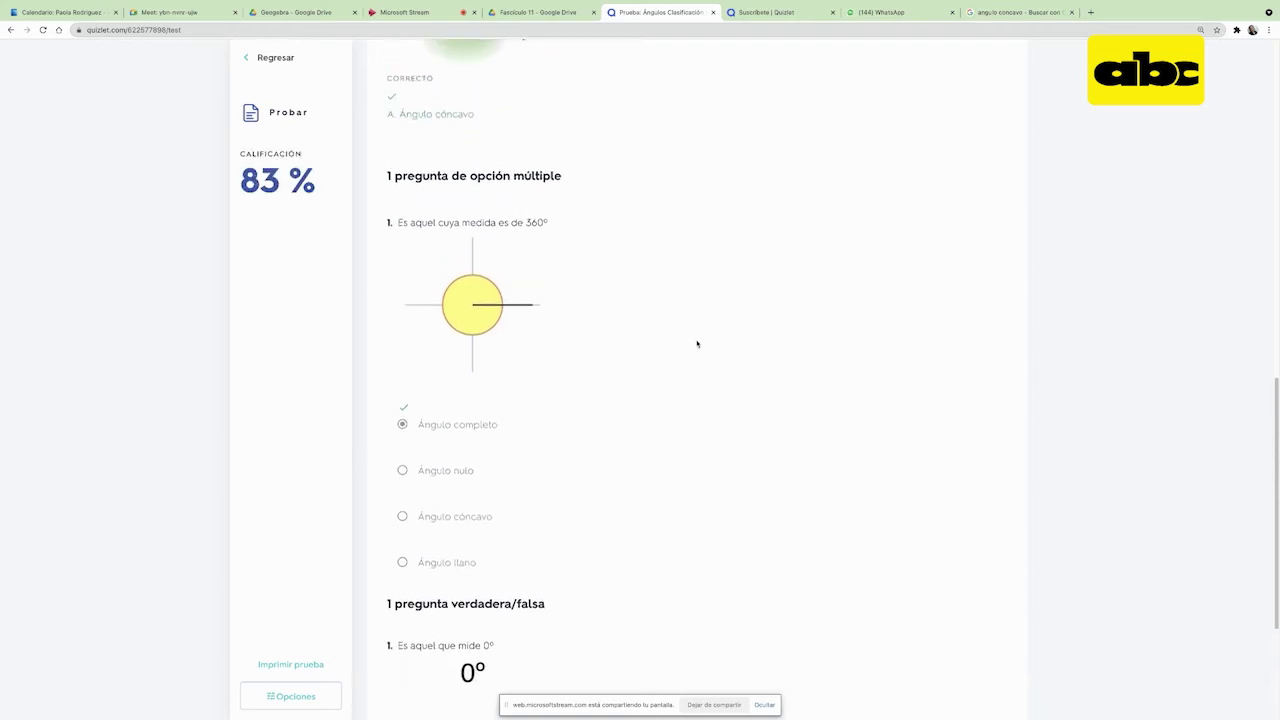
- Review the checked Probar test from the written questions through to the true/false question
scroll(697, 344, "up", 3)
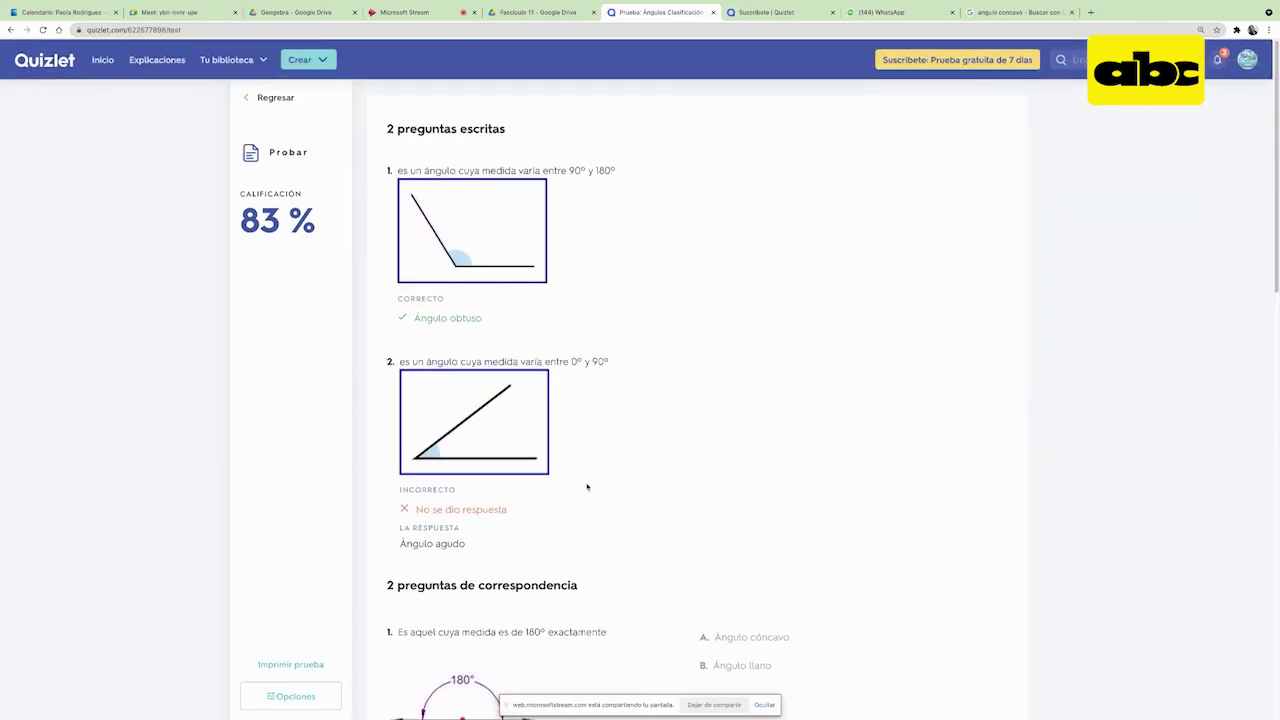
scroll(587, 487, "down", 10)
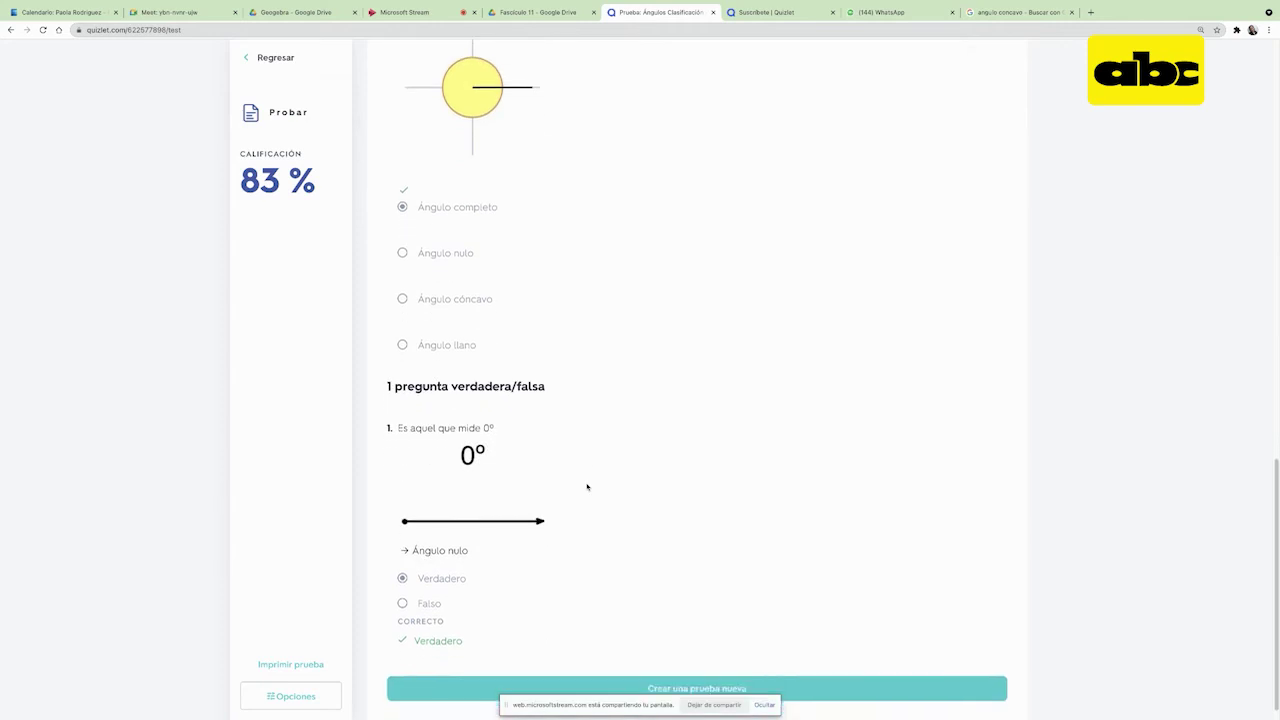
scroll(587, 487, "down", 1)
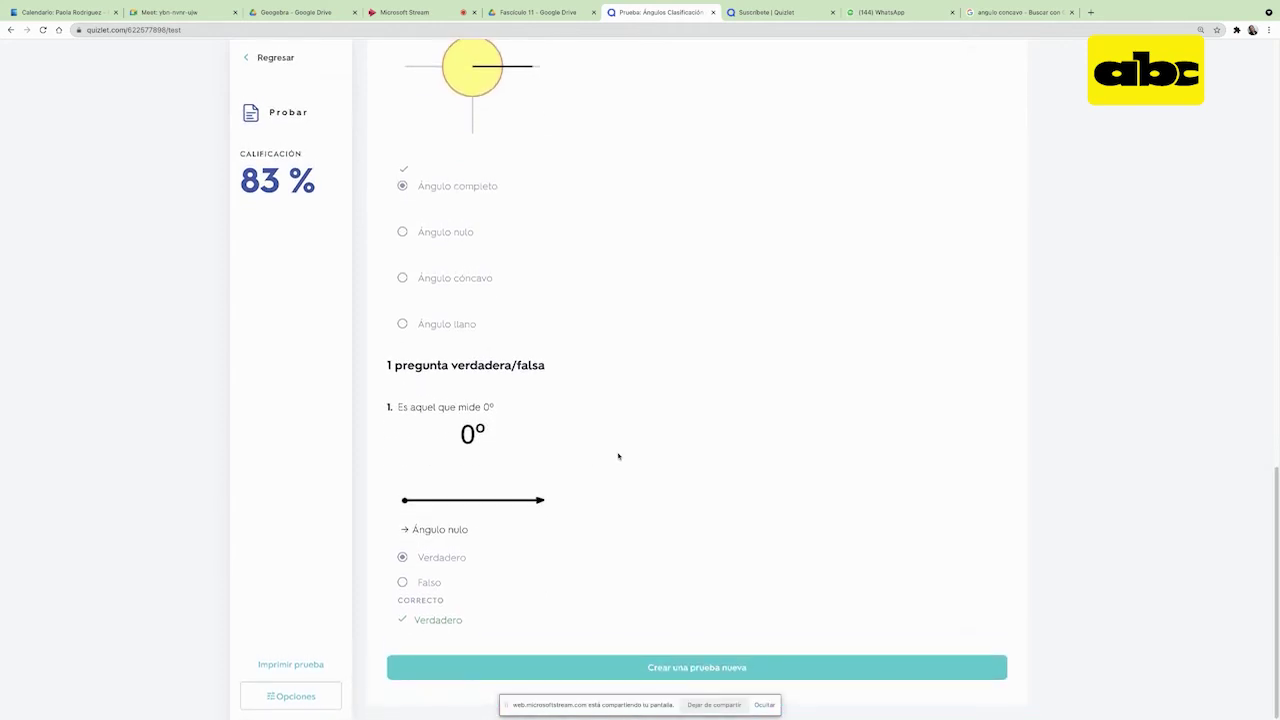
scroll(618, 456, "up", 12)
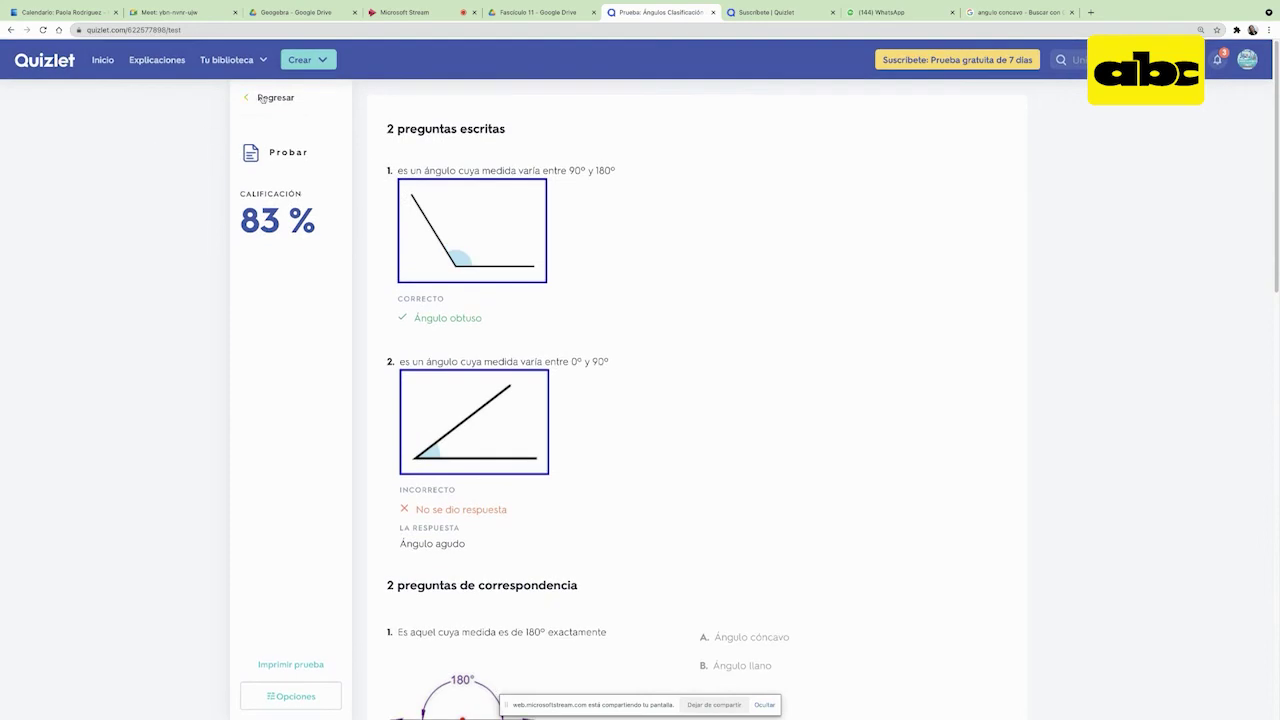
- Switch to the Escribir mode, answer the written question about the angle between 0º and 90º, and return to the unit
left_click(260, 98)
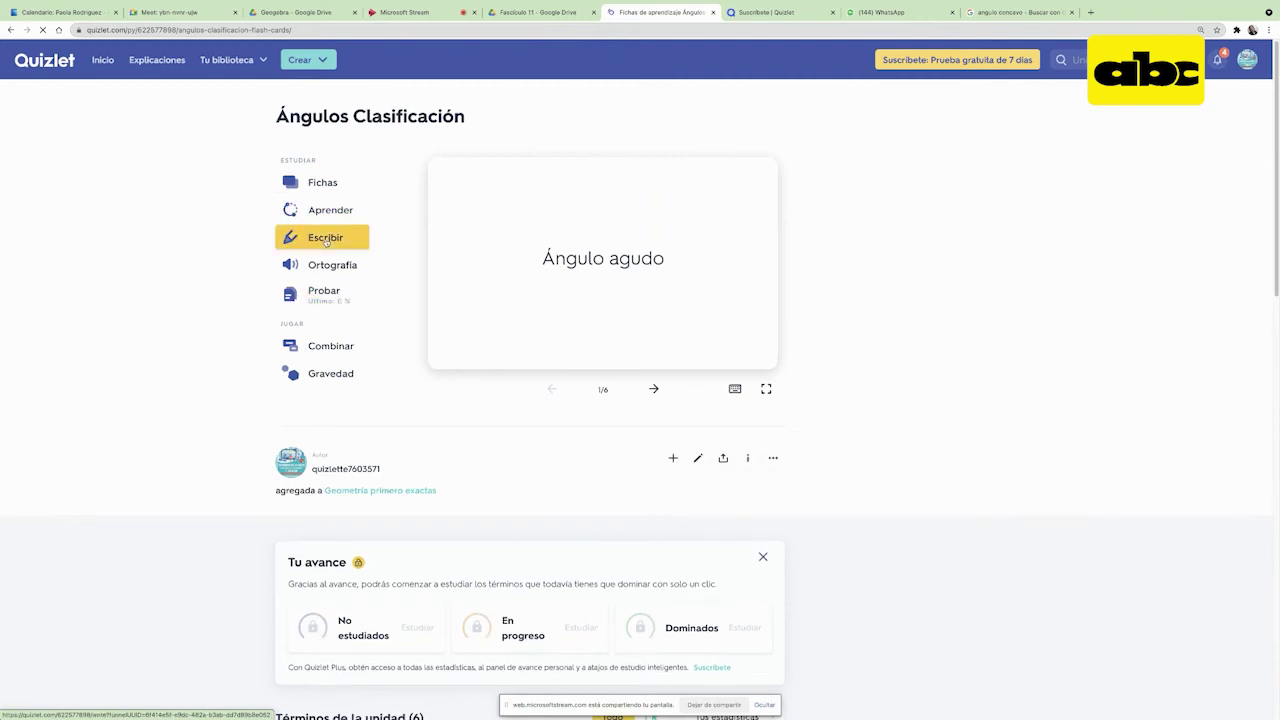
left_click(325, 238)
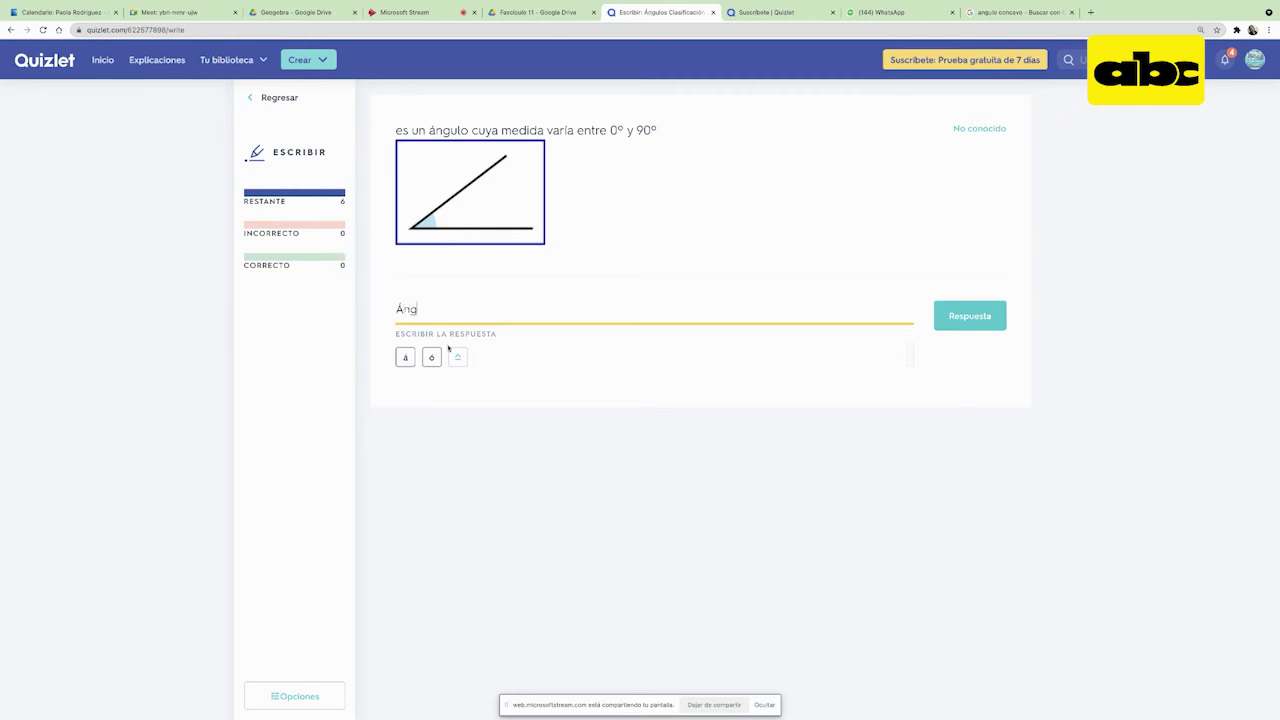
key("alt+Left")
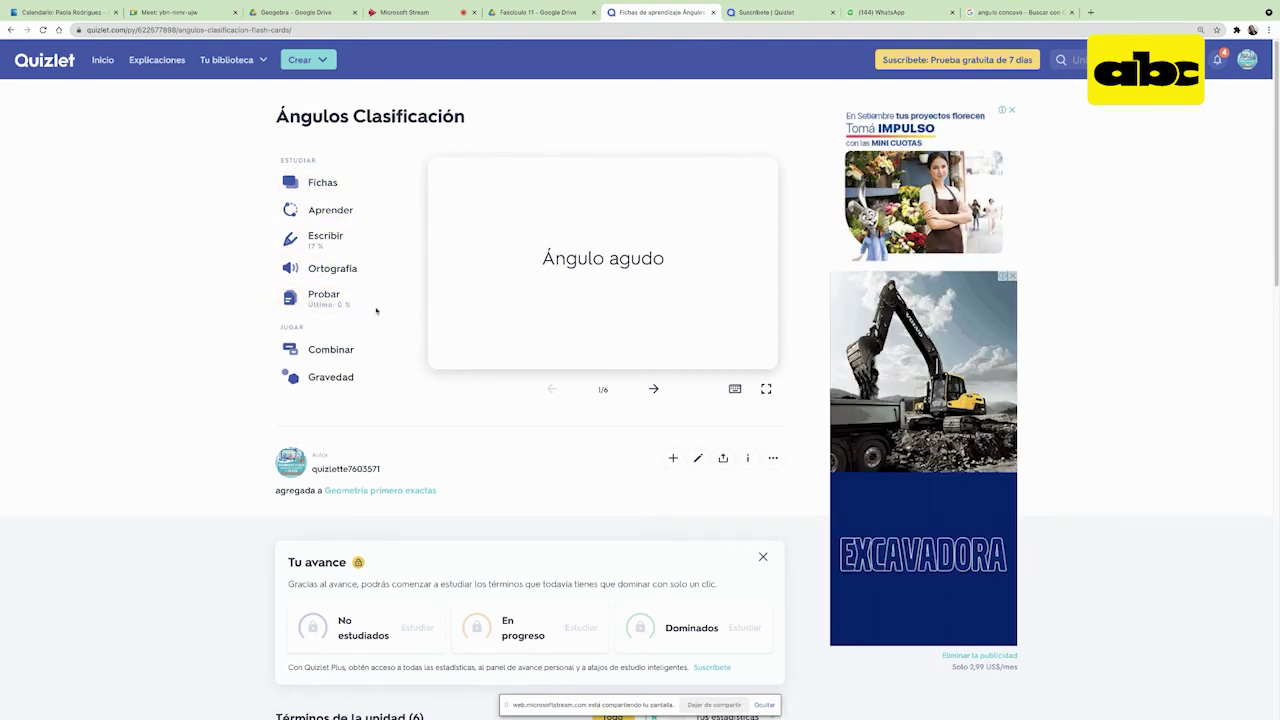
- Play the Combinar game, matching all six angle terms with their illustrated definitions, and return to the unit page
left_click(327, 356)
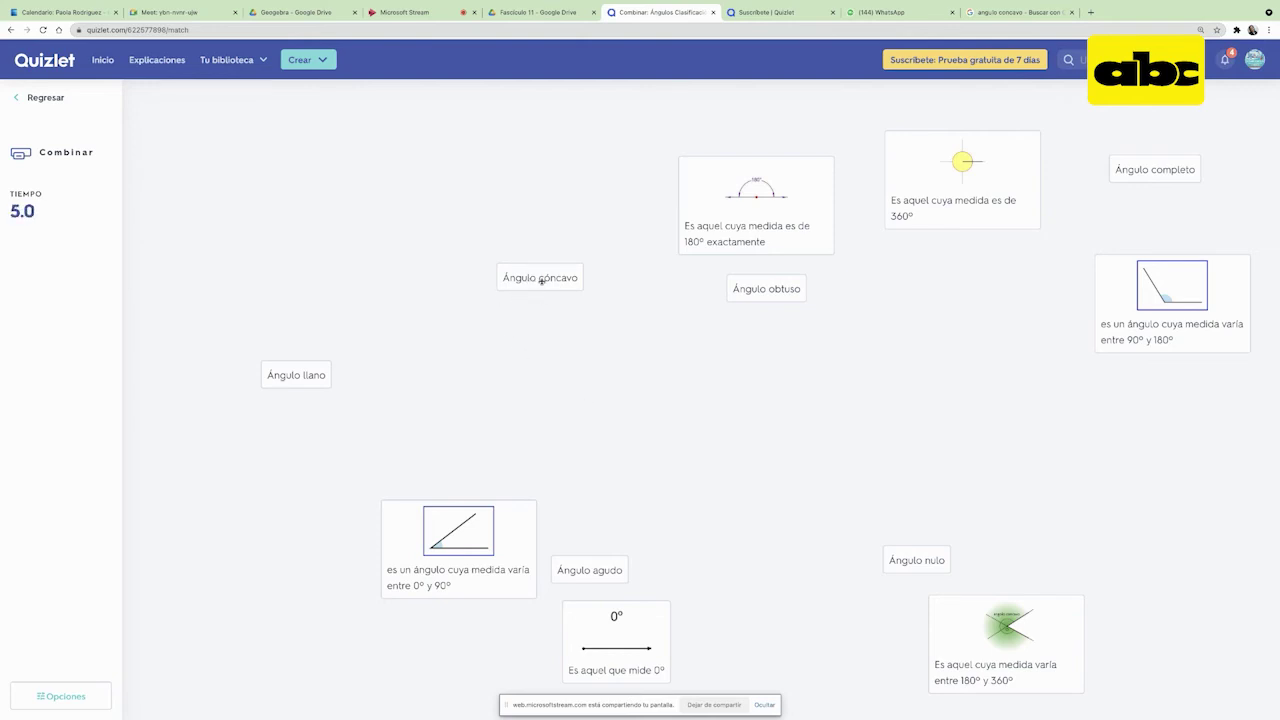
left_click_drag(541, 281, 1001, 648)
left_click_drag(935, 563, 620, 664)
left_click_drag(600, 580, 461, 545)
left_click_drag(297, 377, 752, 212)
left_click_drag(768, 289, 1132, 288)
left_click_drag(1150, 176, 970, 178)
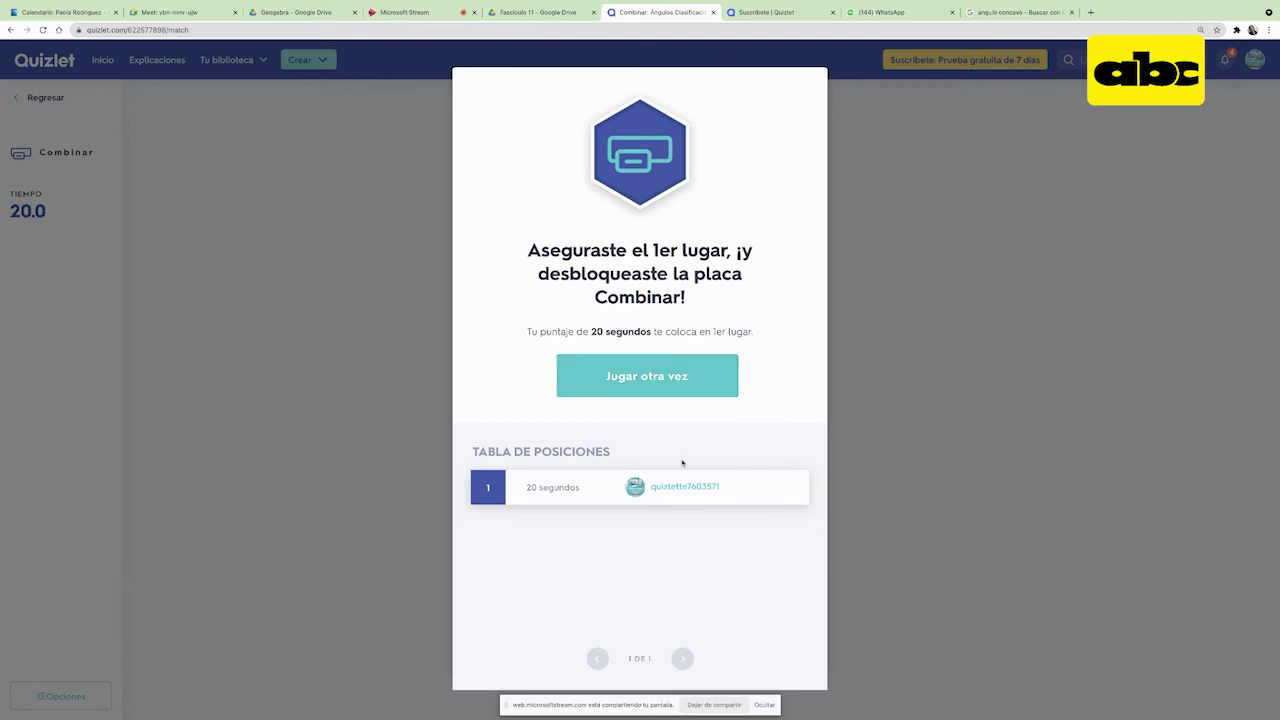
left_click(600, 382)
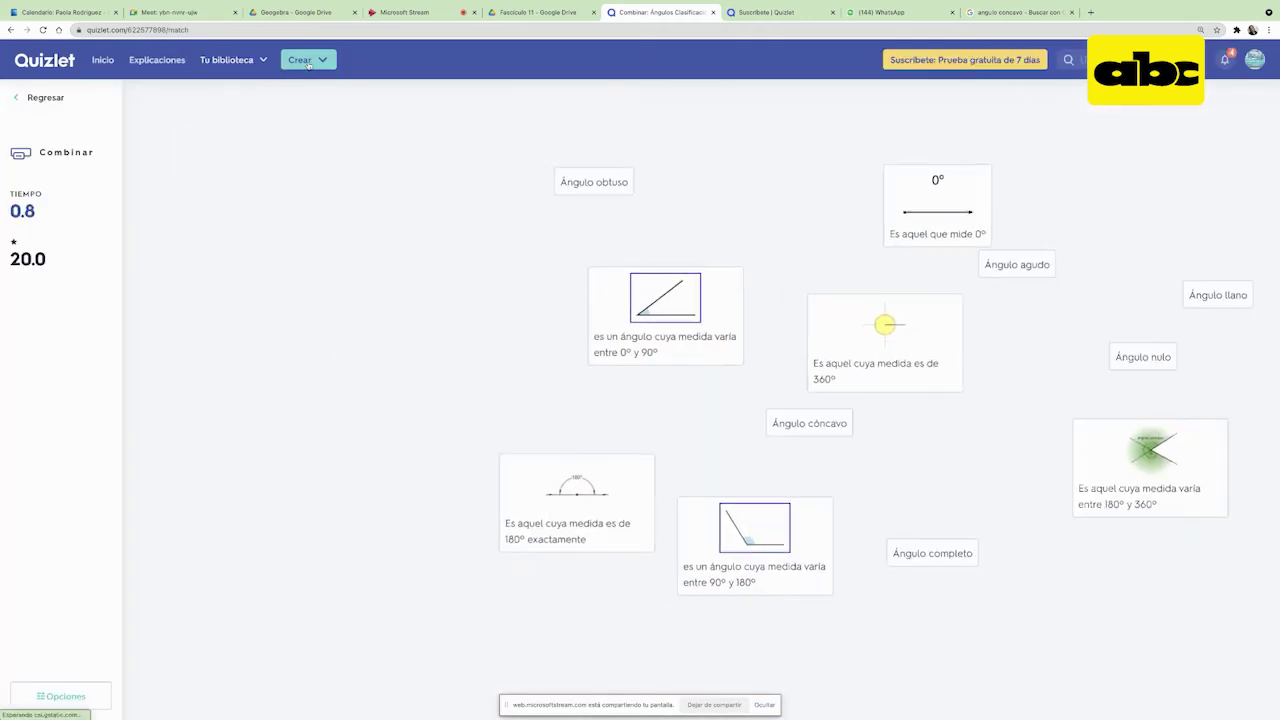
left_click(15, 103)
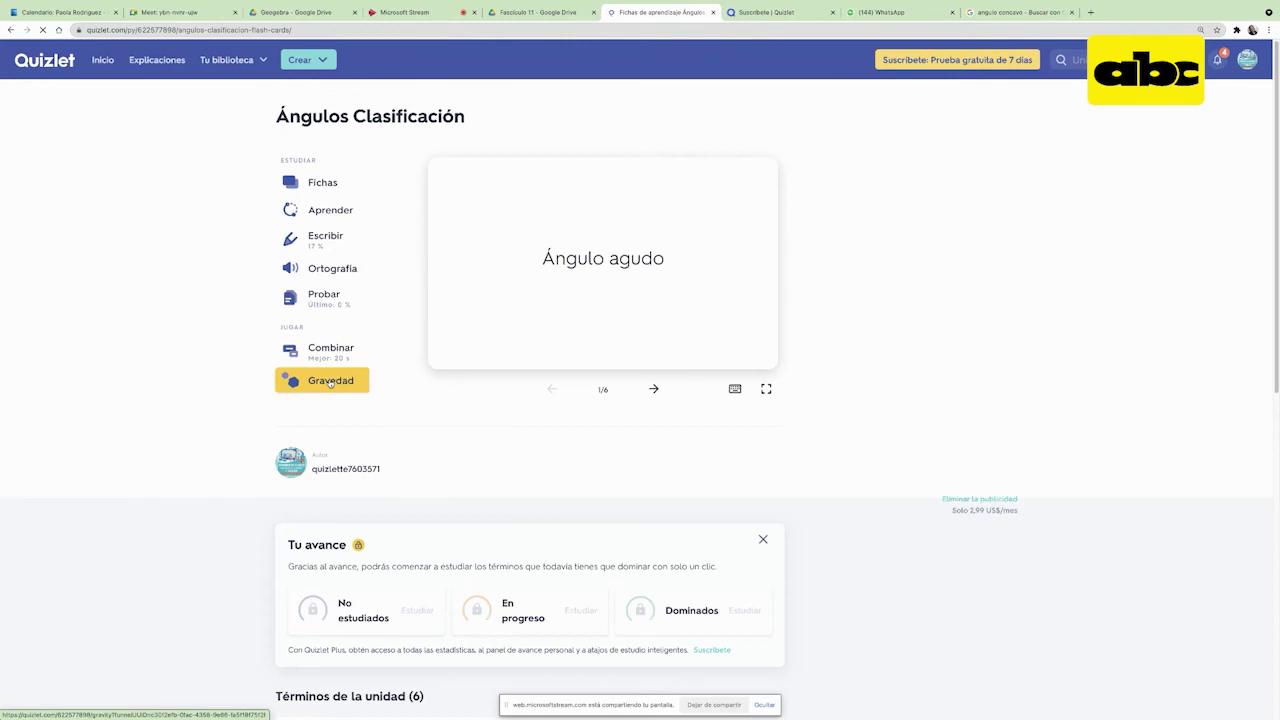
- Start the Gravedad game at Fácil difficulty and answer "ángulo nulo" for the asteroid describing the 0º angle
left_click(330, 381)
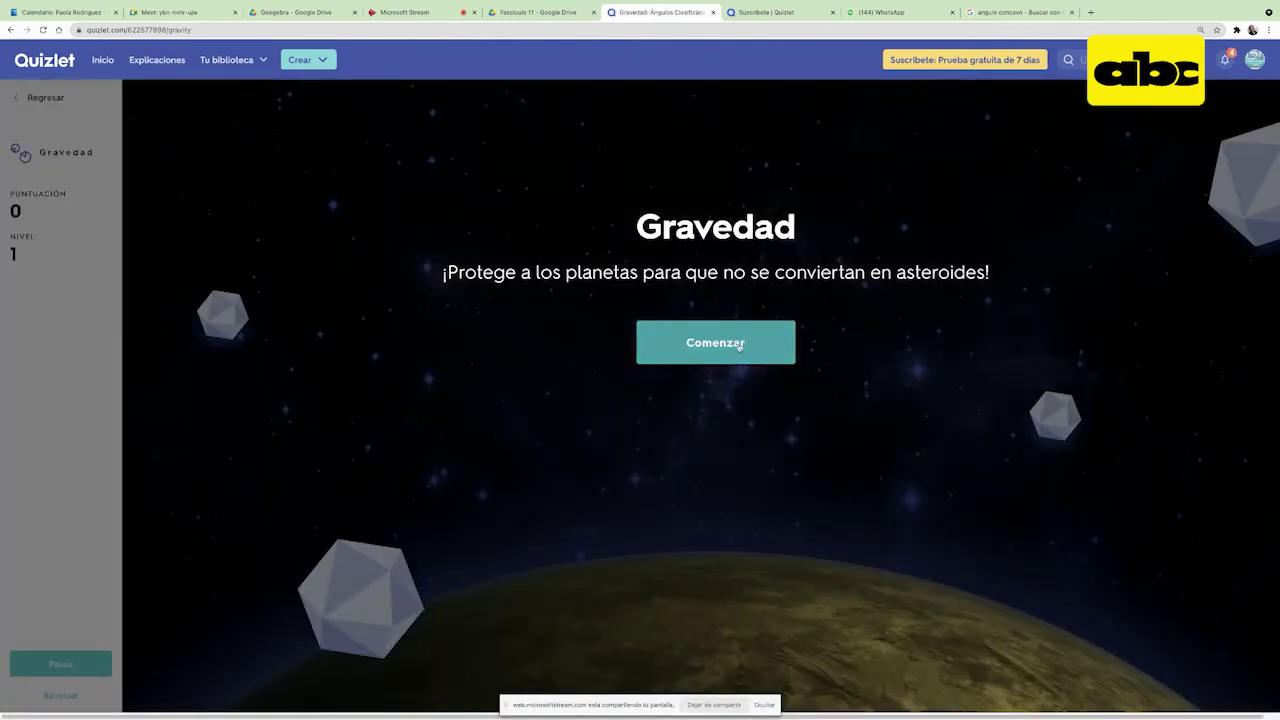
left_click(739, 346)
left_click(500, 304)
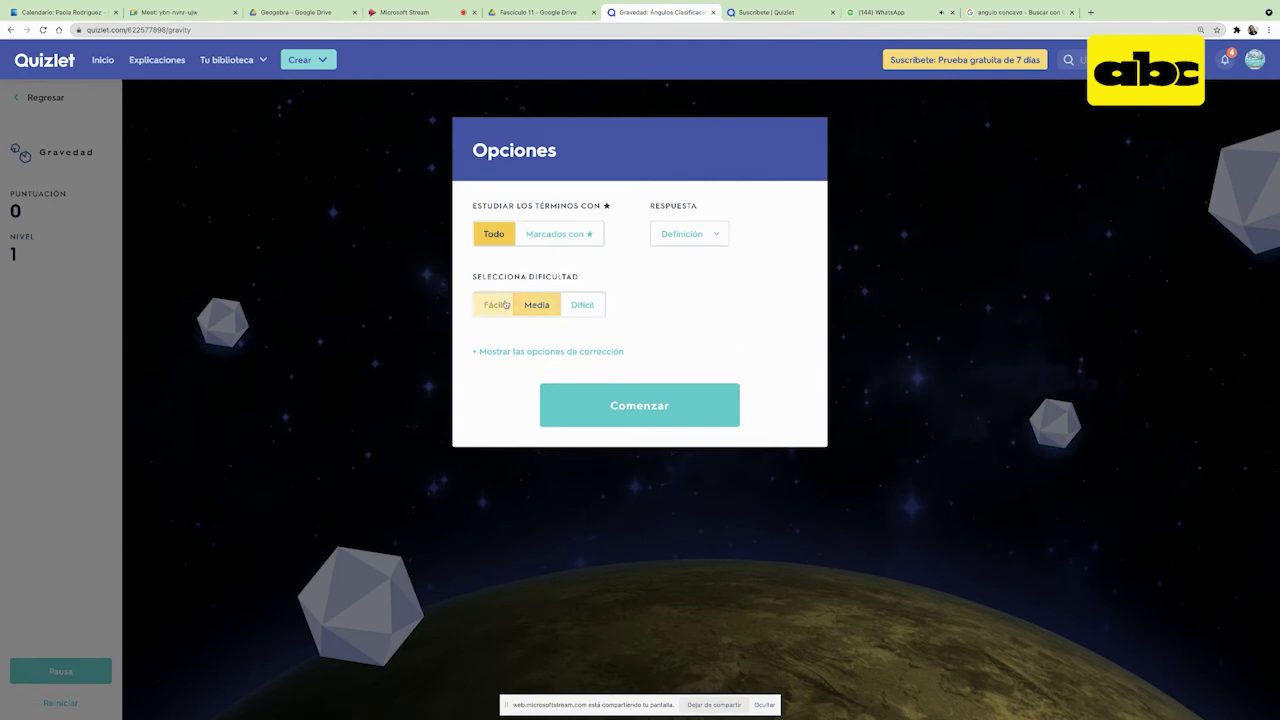
left_click(716, 233)
left_click(698, 220)
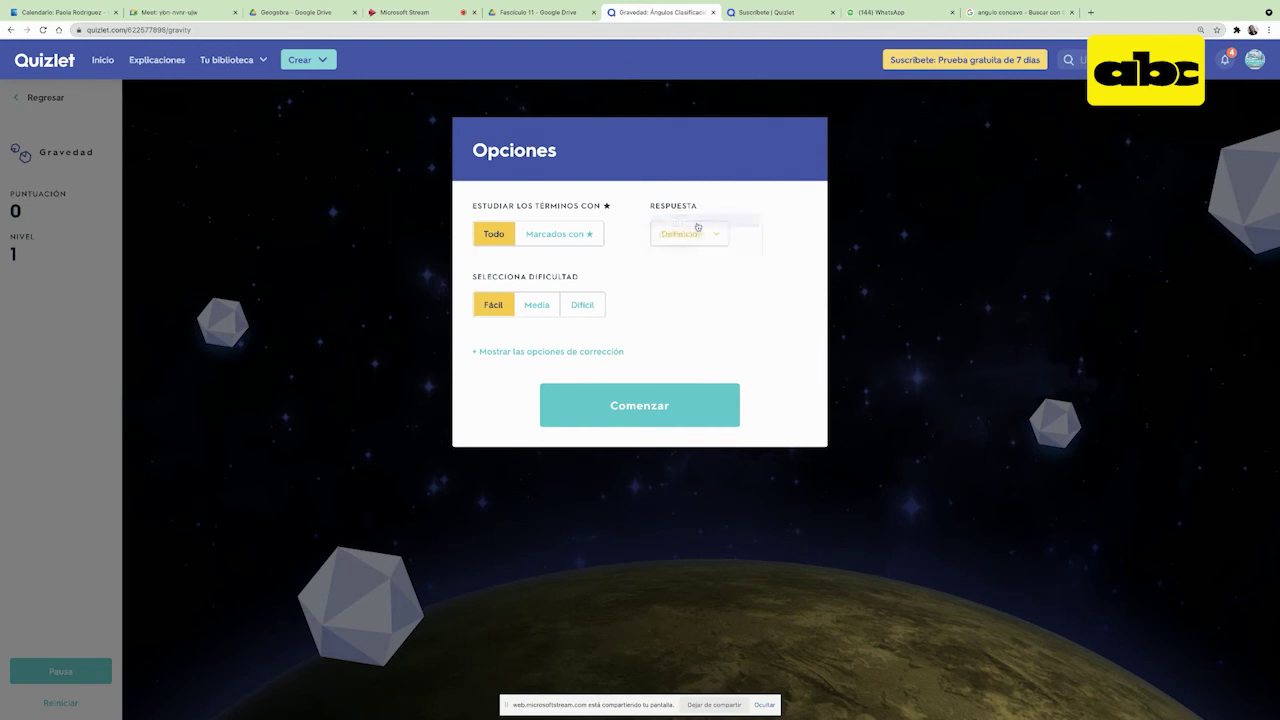
left_click(670, 412)
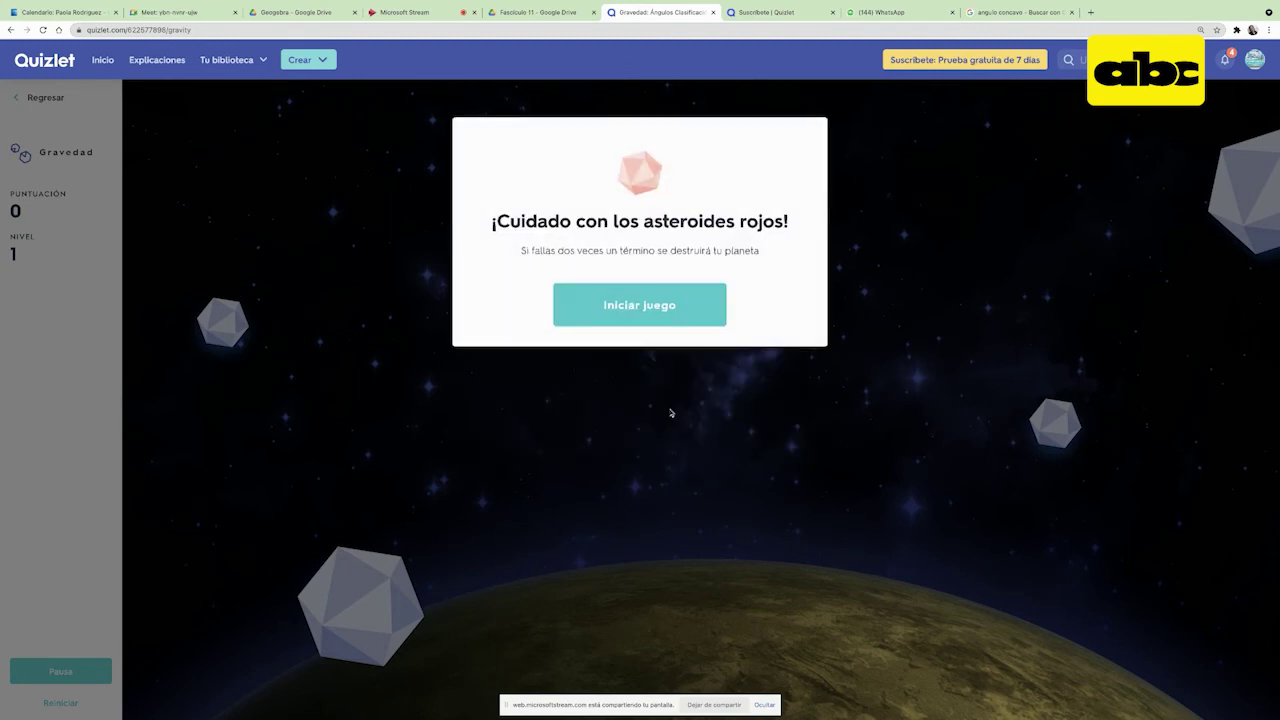
left_click(660, 313)
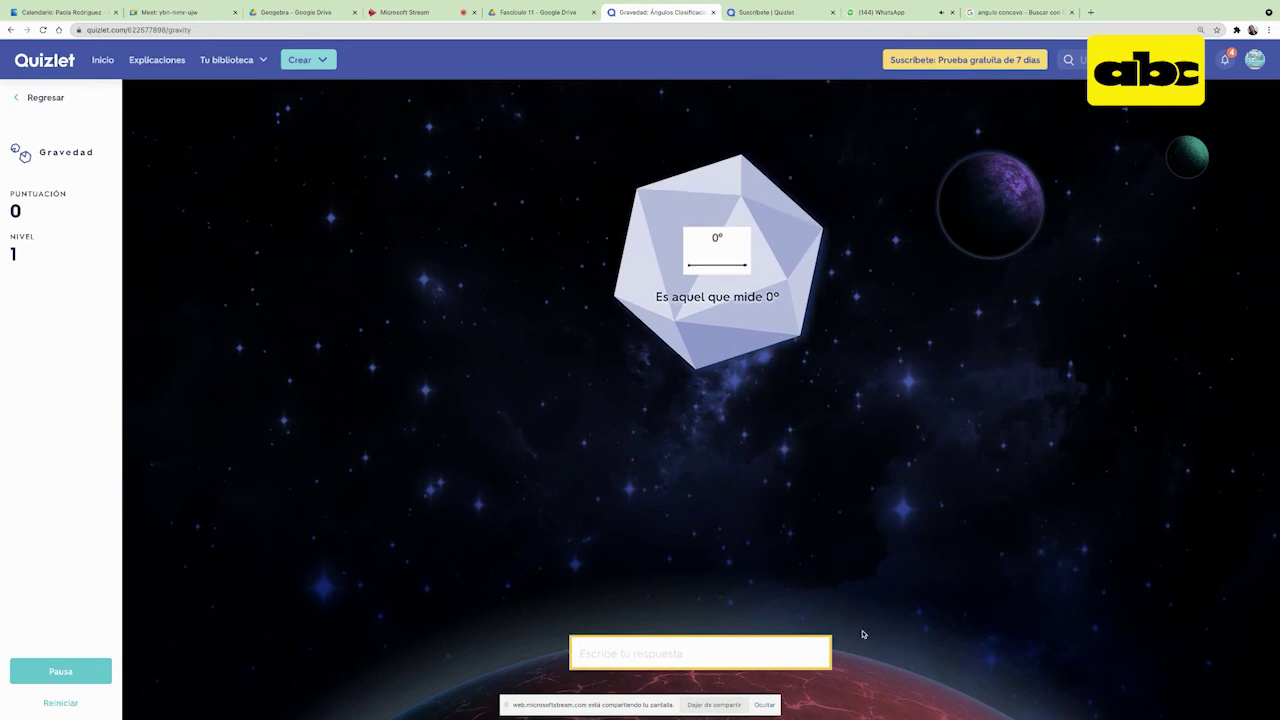
type("ángulo nulo")
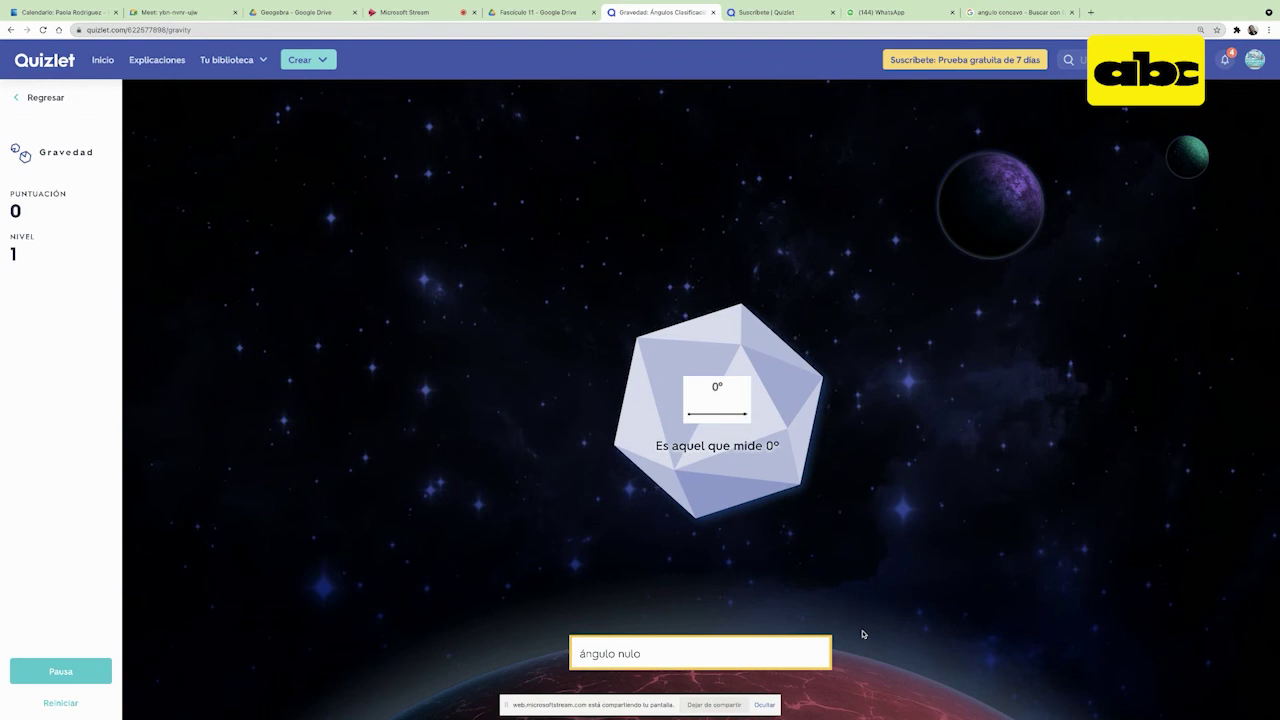
key("Return")
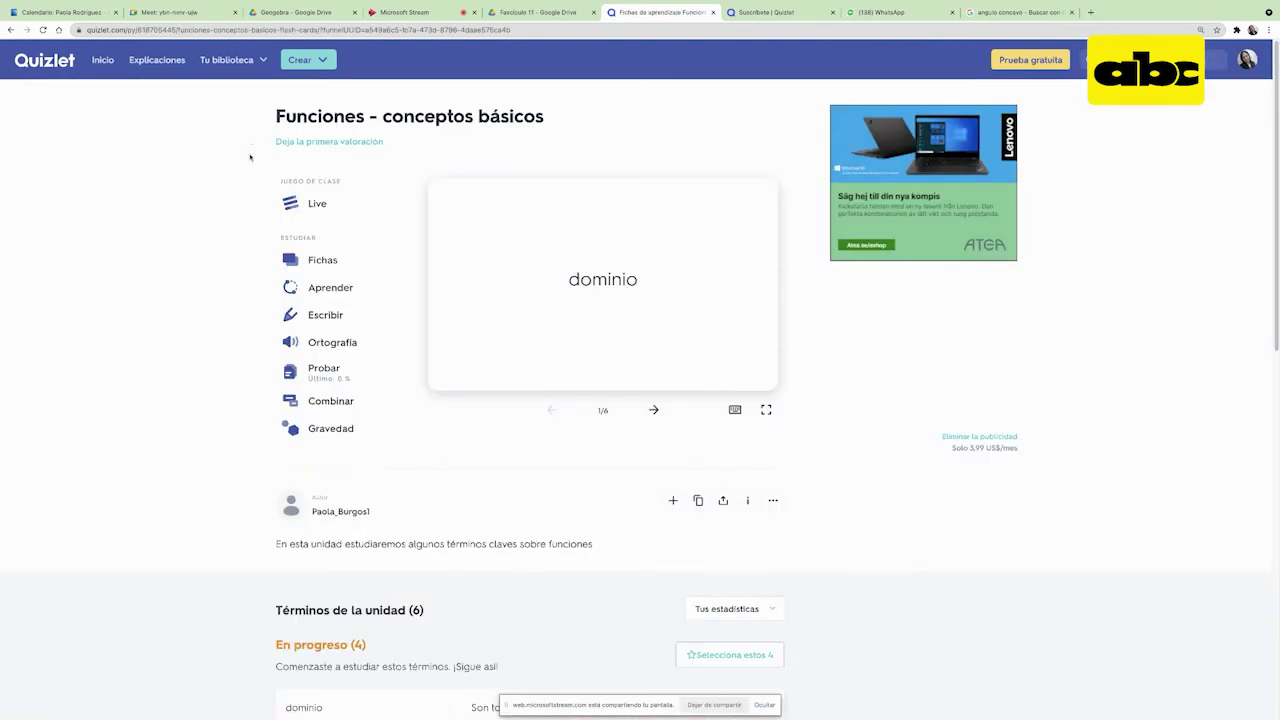
- Go to the Quizlet home page and look through the library's units, folders and classes
left_click(103, 61)
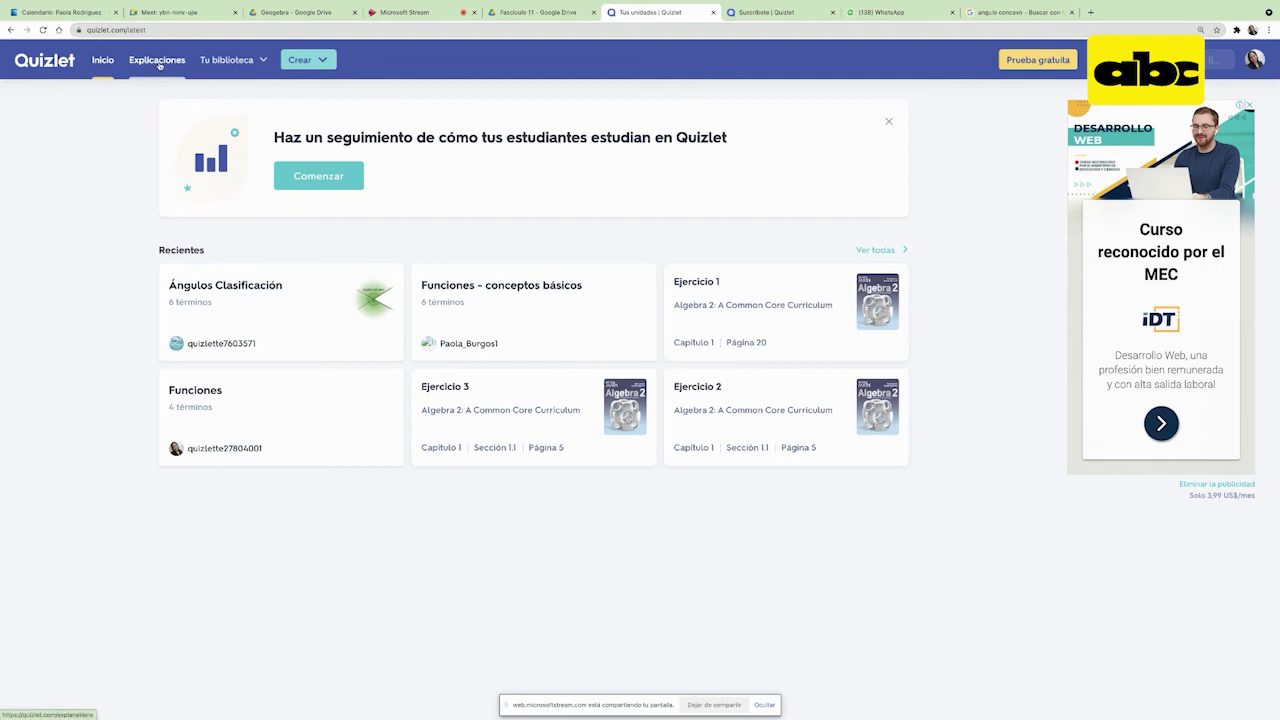
left_click(247, 62)
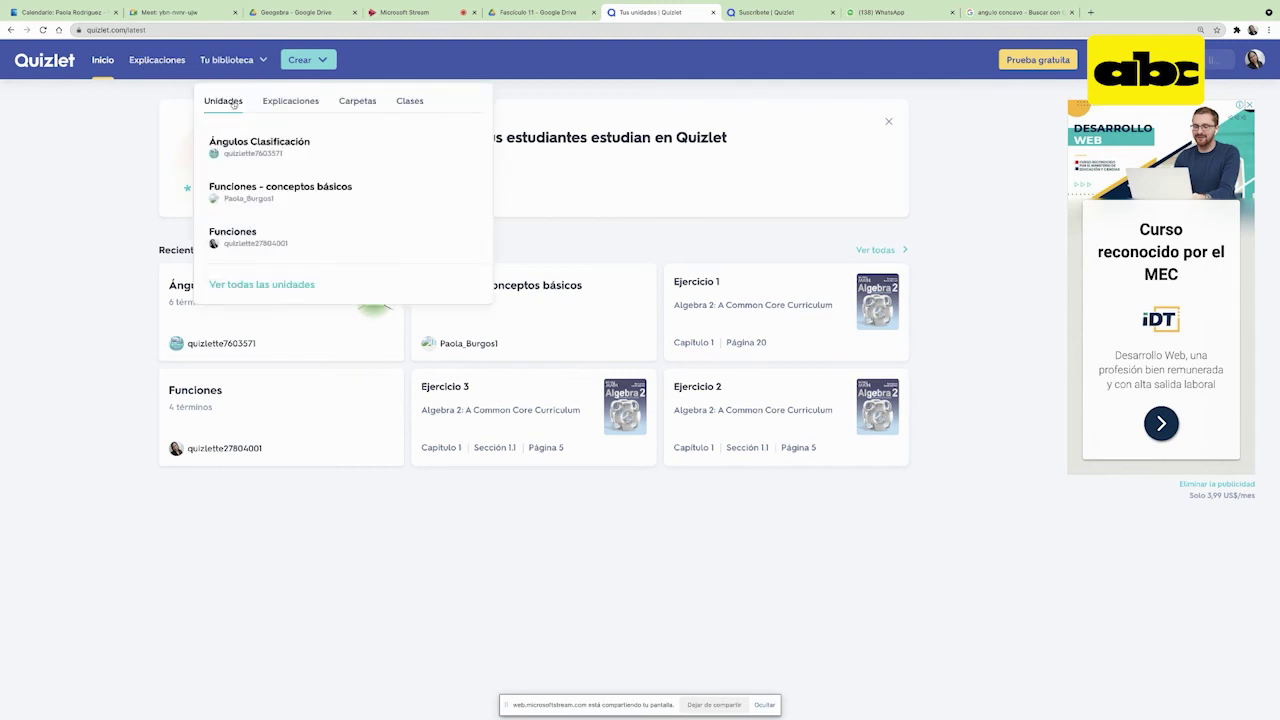
left_click(357, 102)
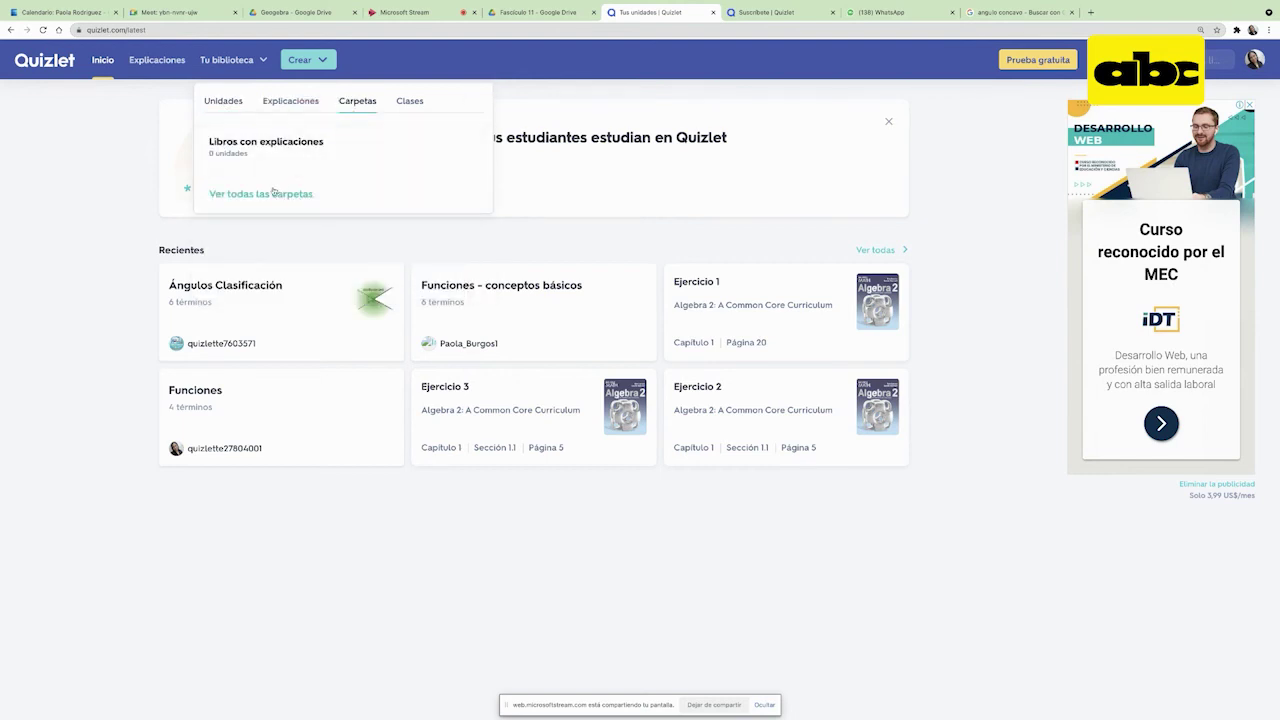
left_click(412, 104)
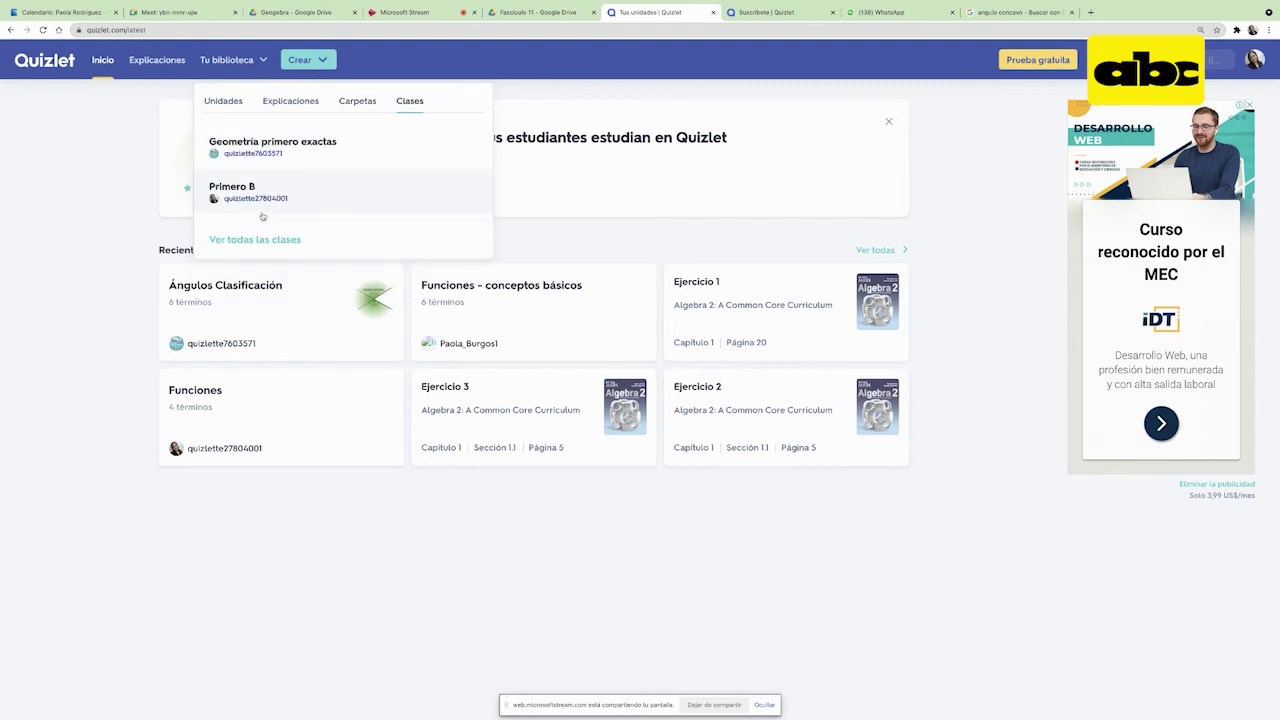
- Open the form for creating a new study unit and dismiss the free trial offer
left_click(316, 60)
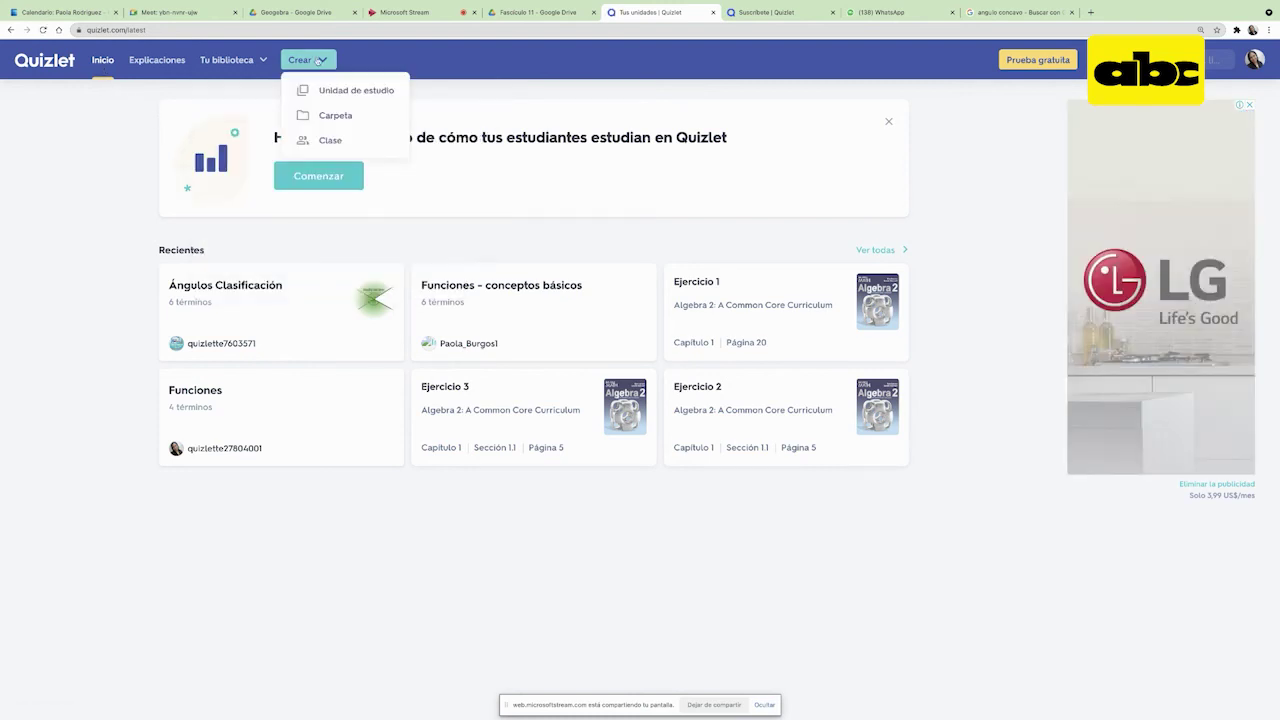
left_click(326, 100)
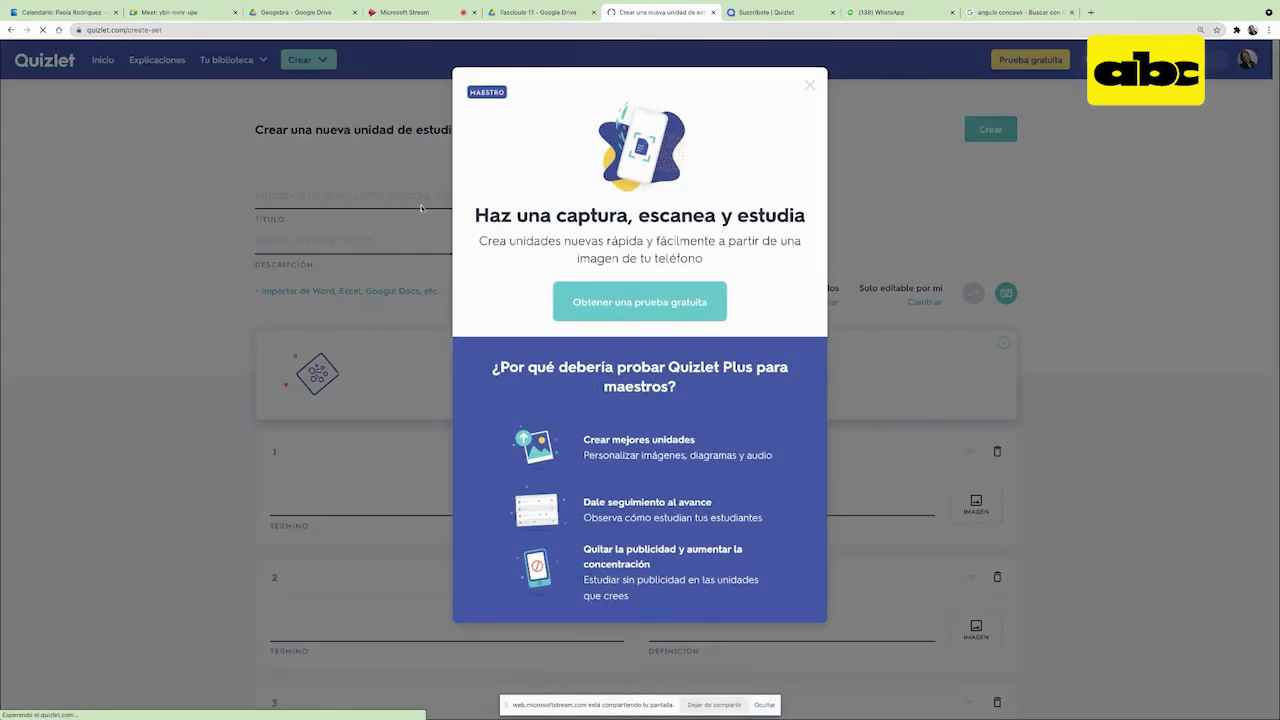
left_click(809, 86)
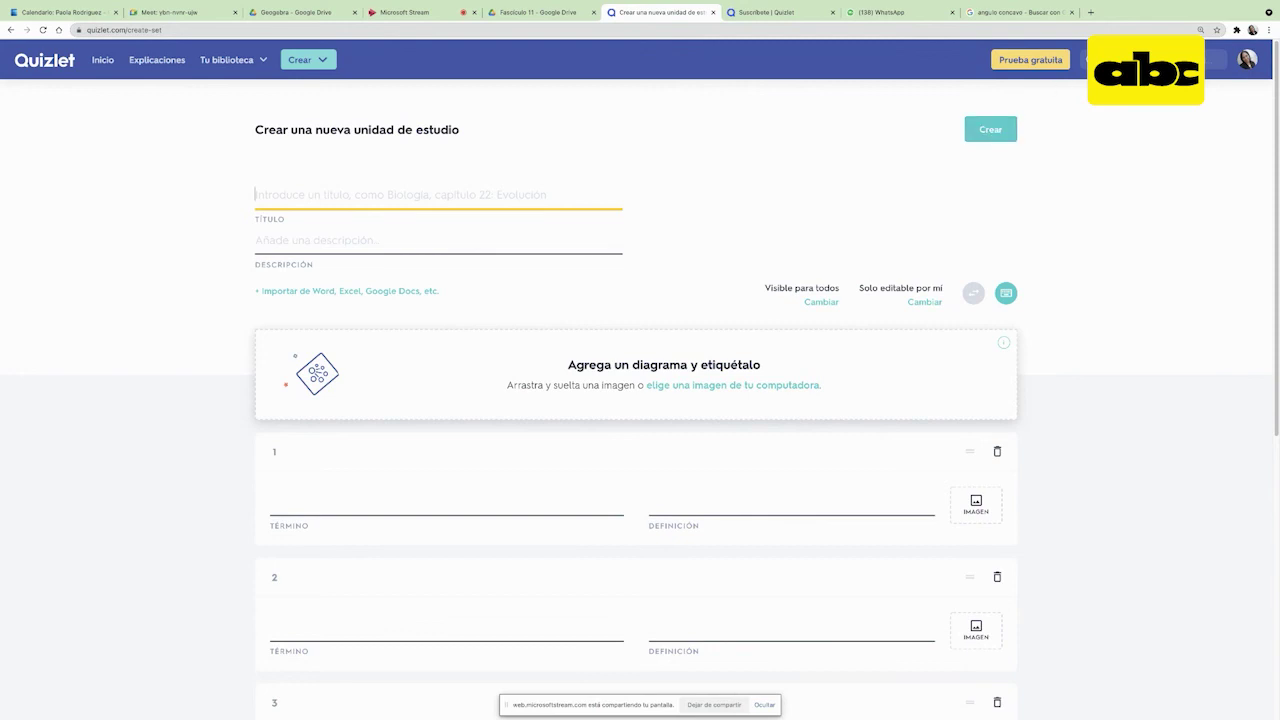
- Search Quizlet for "funciones" and browse the matching study units alongside the preview of the first one
left_click(1100, 60)
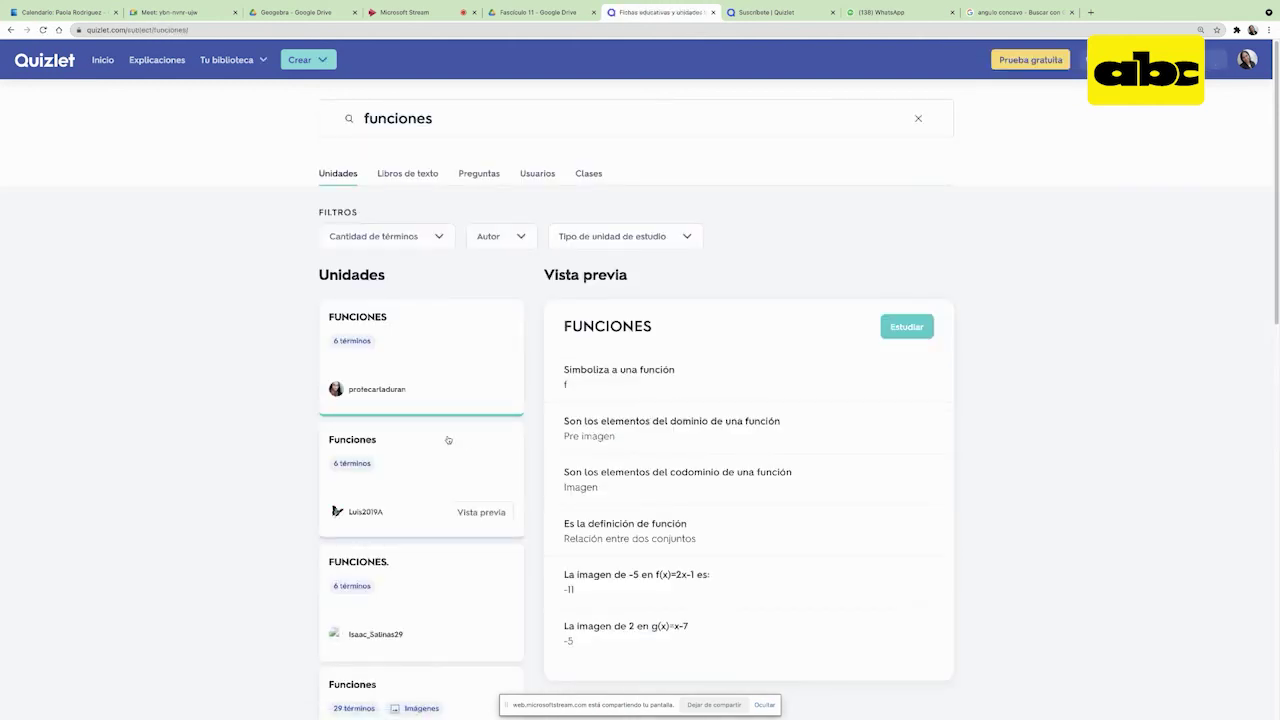
scroll(448, 440, "down", 5)
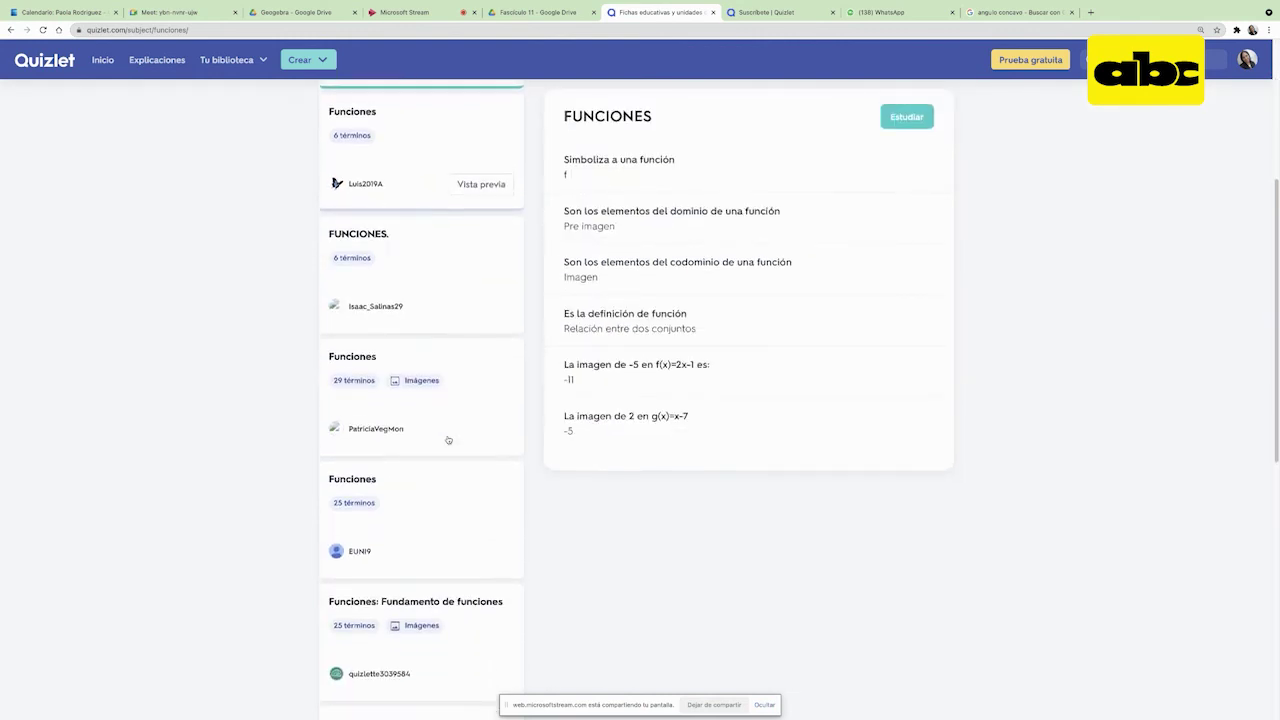
scroll(448, 440, "down", 3)
scroll(448, 440, "up", 2)
scroll(448, 440, "up", 2)
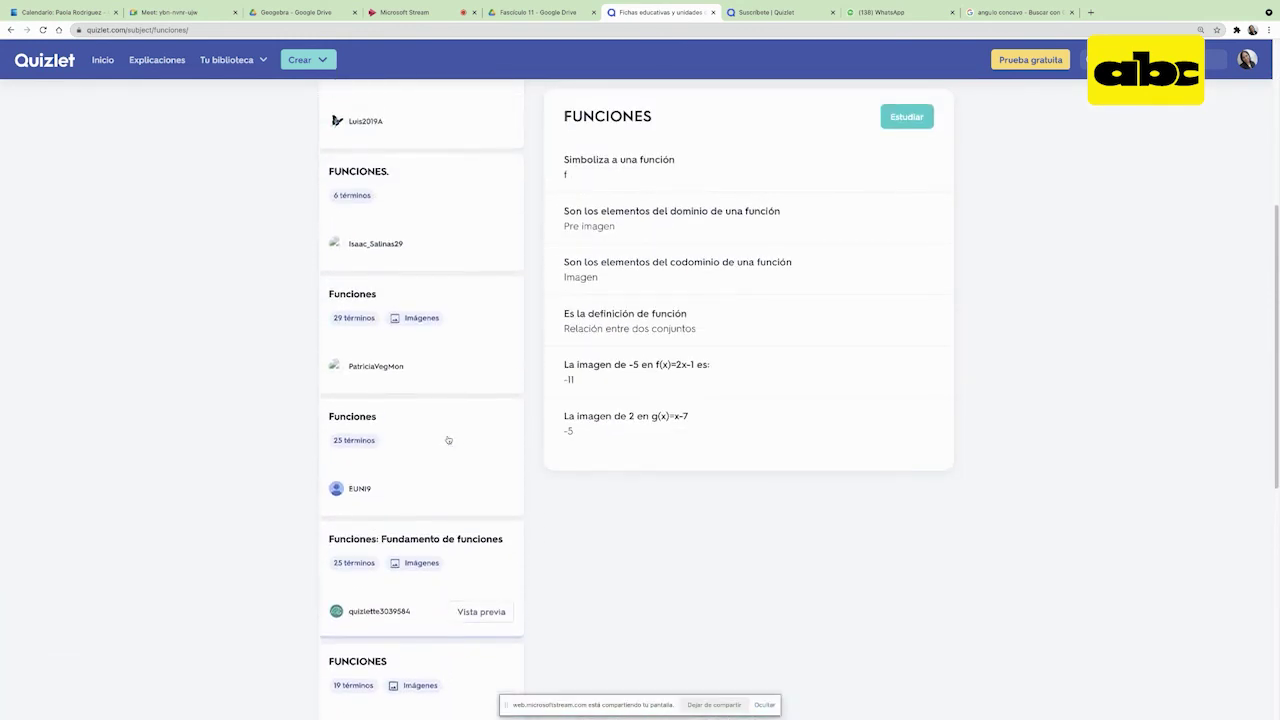
scroll(448, 440, "up", 3)
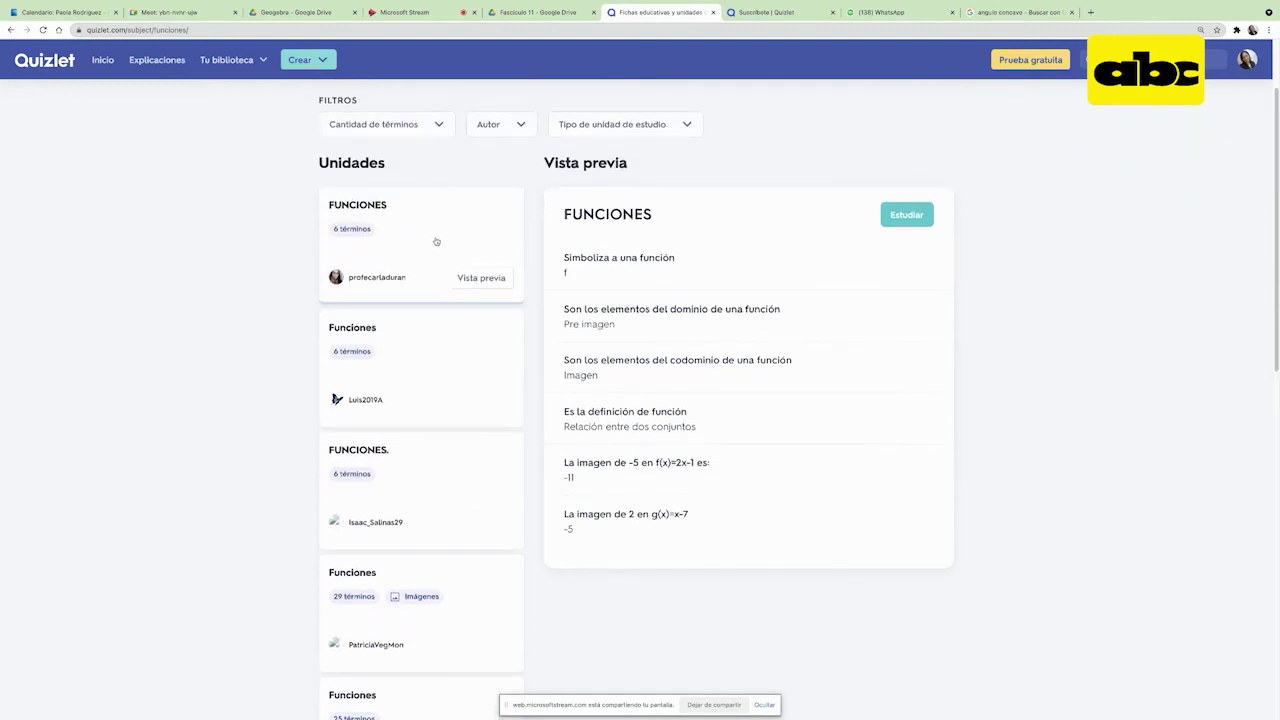
scroll(436, 241, "down", 1)
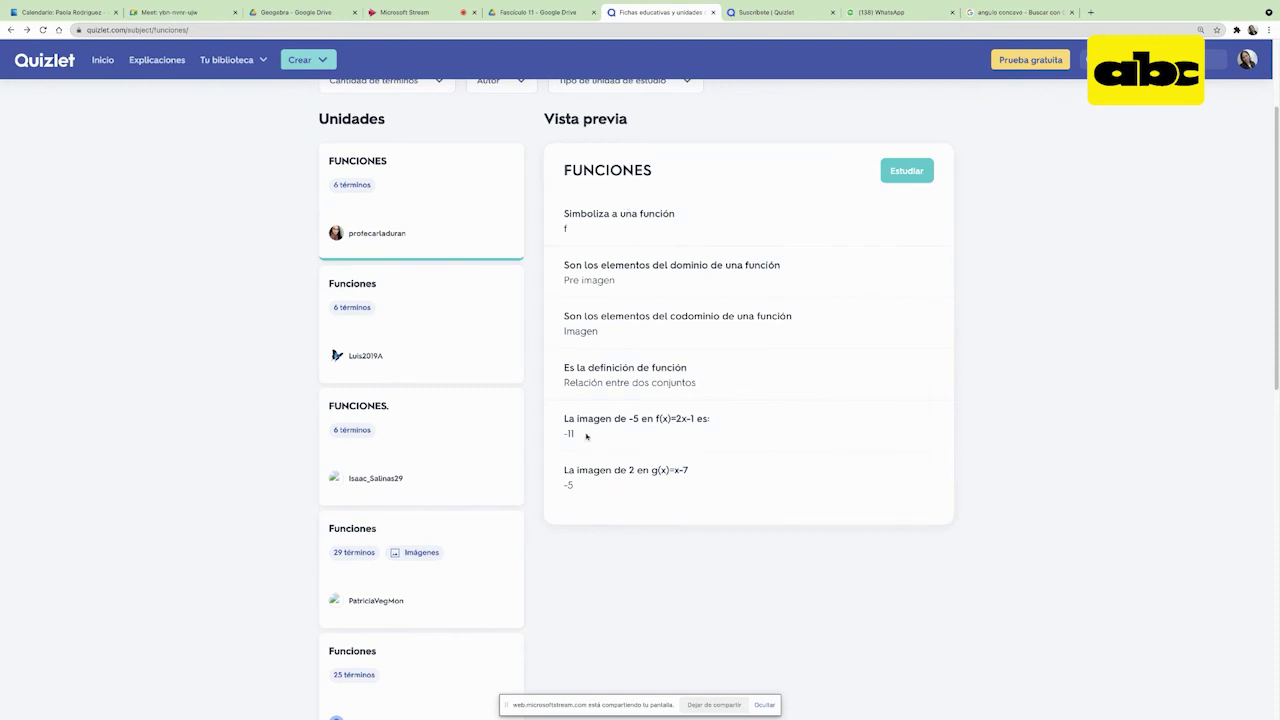
- Open the previewed FUNCIONES unit for studying and flip its first two flashcards to show their answers
left_click(906, 171)
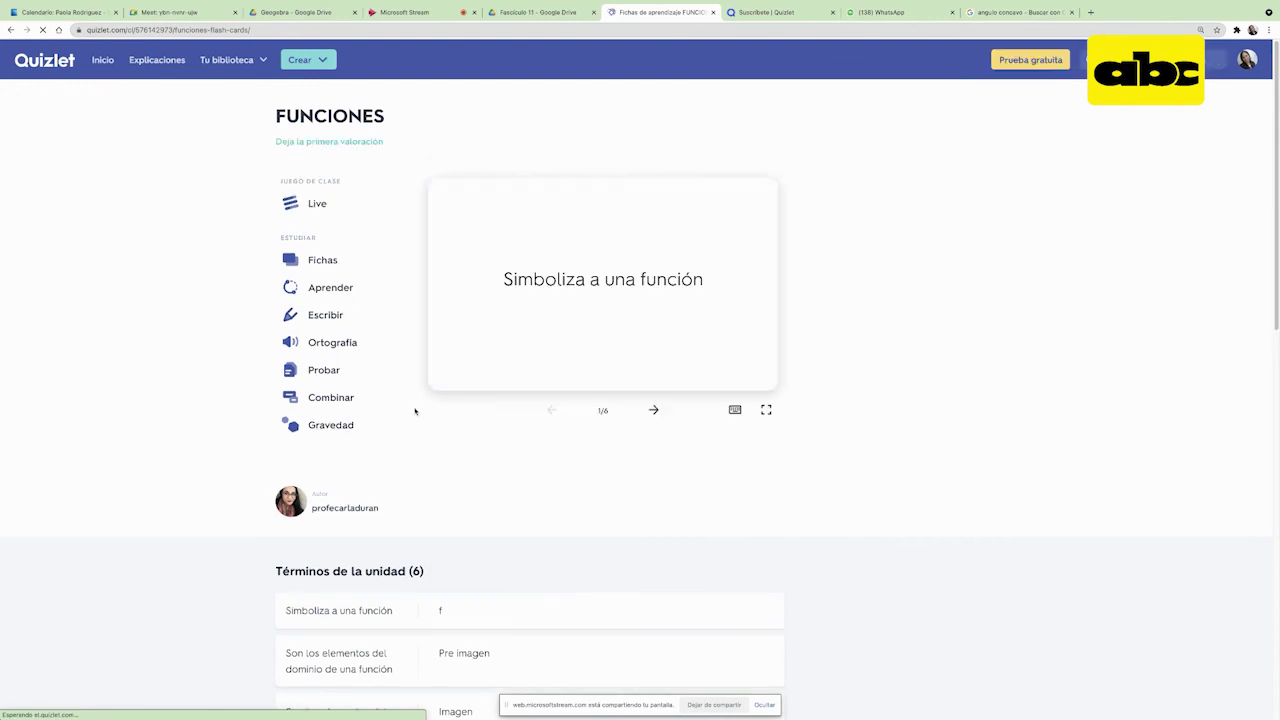
left_click(592, 313)
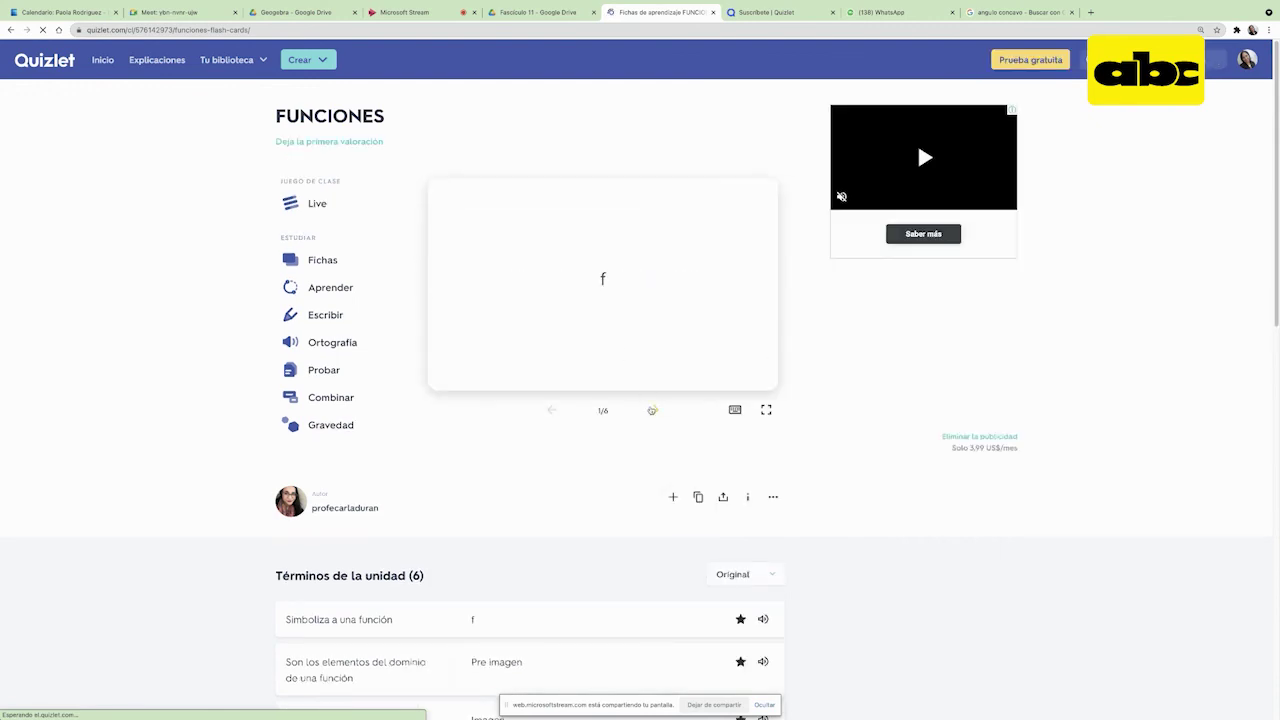
left_click(652, 408)
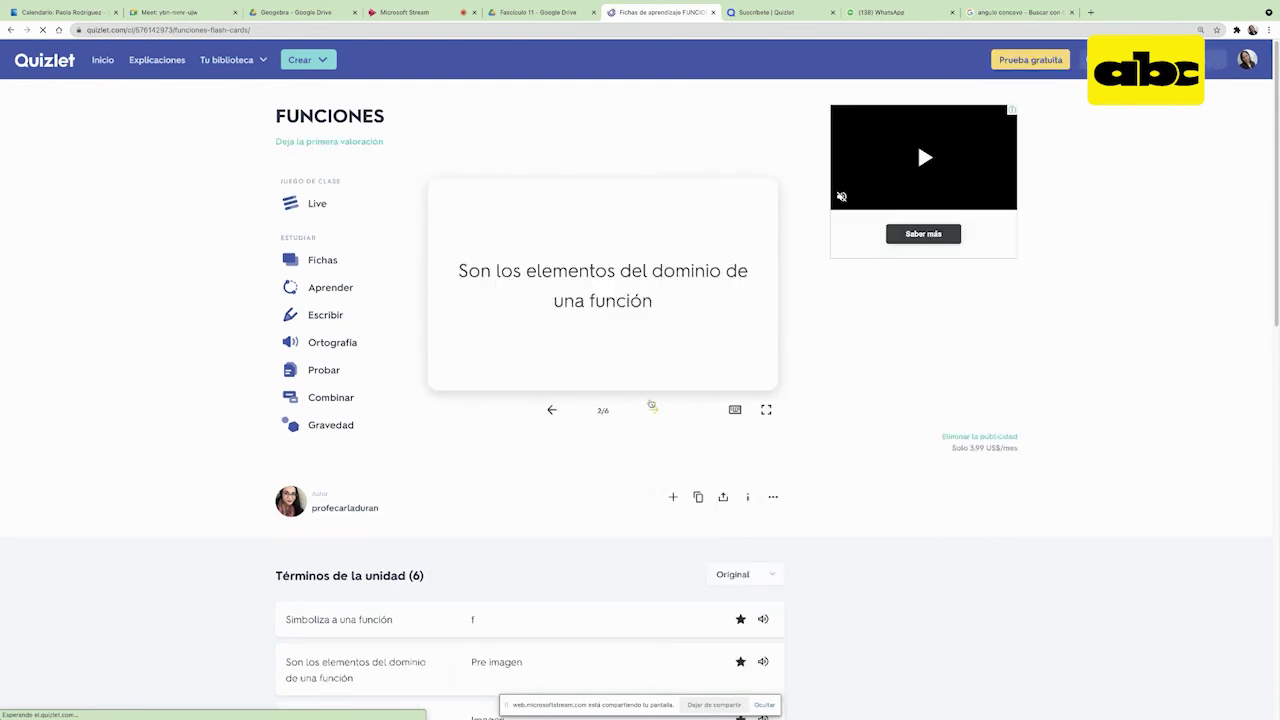
left_click(632, 337)
left_click(632, 337)
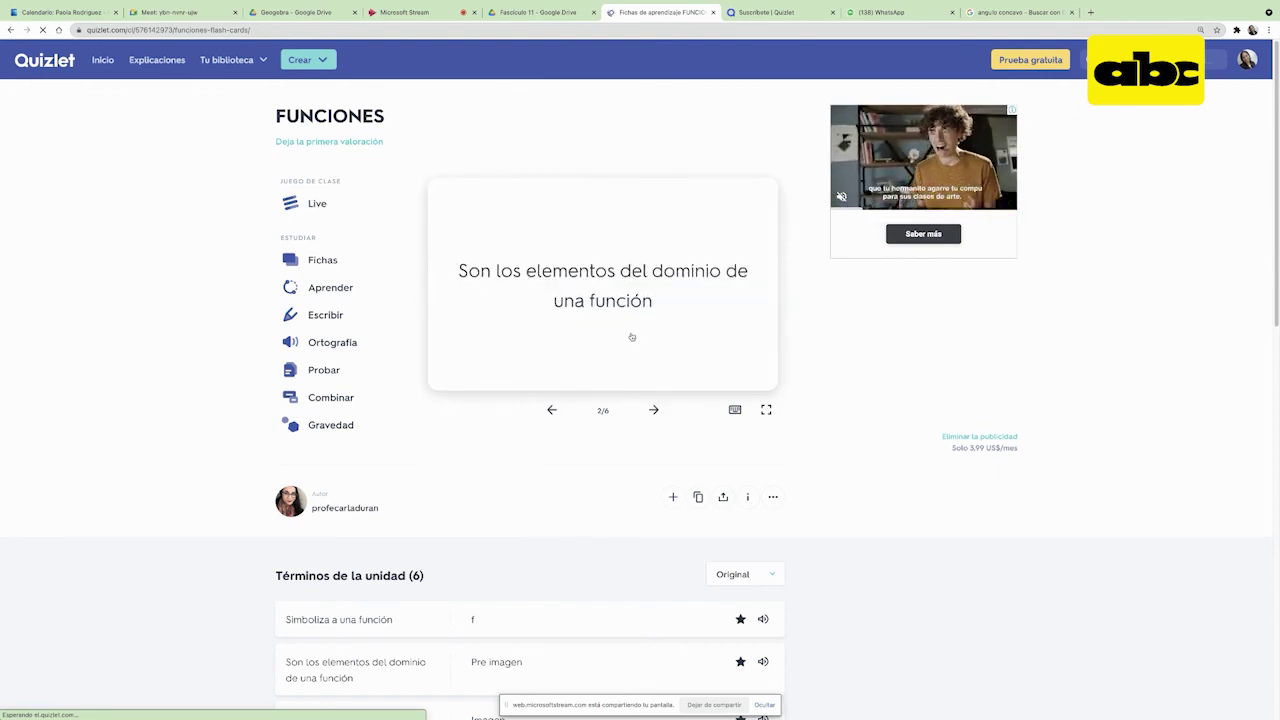
left_click(632, 337)
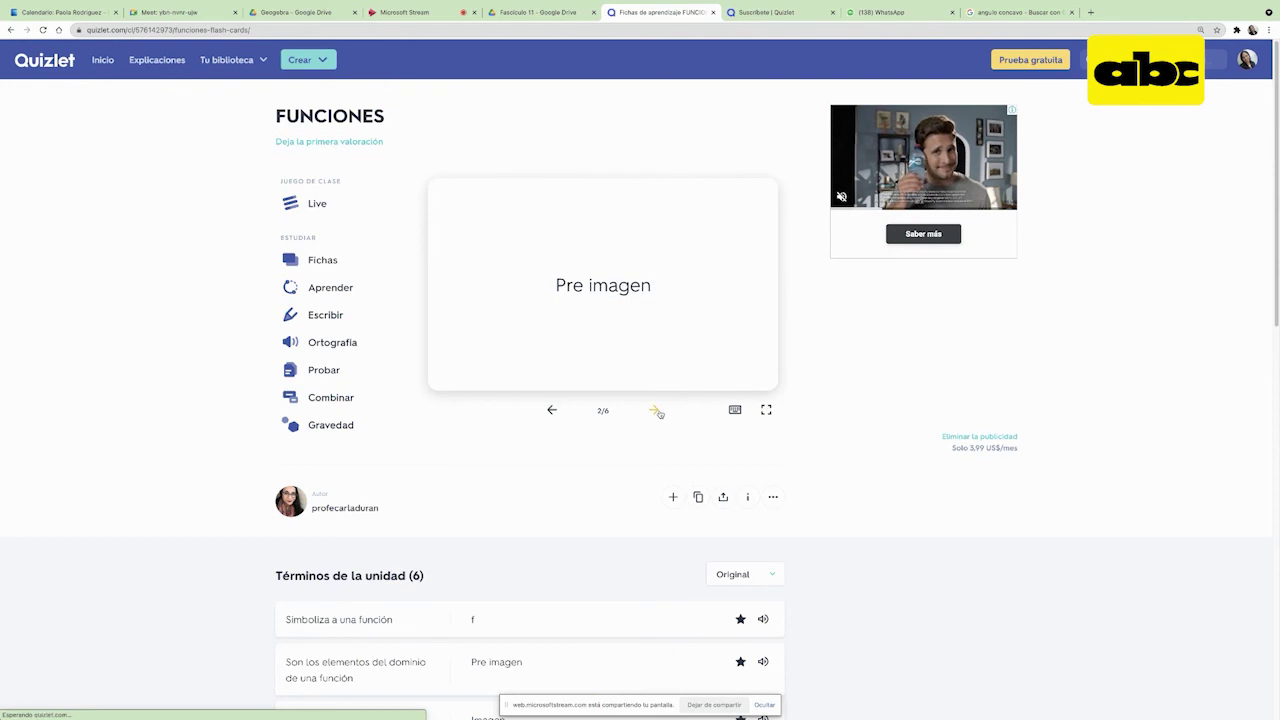
- Advance to the third flashcard of the FUNCIONES unit and flip it to its answer and back
left_click(654, 410)
left_click(640, 352)
left_click(640, 347)
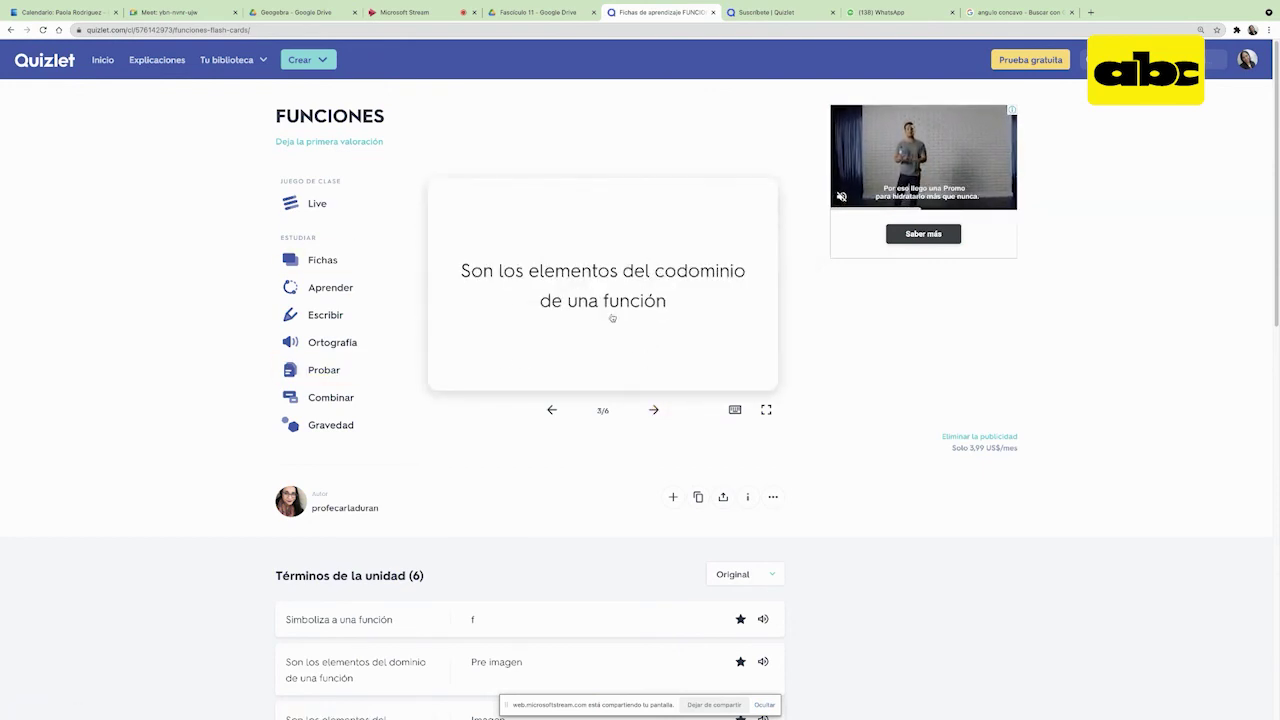
- Make an own copy of the FUNCIONES unit, title it "FUNCIONES - CONCEPTOS BÁSICOS", review its cards and create it
left_click(772, 497)
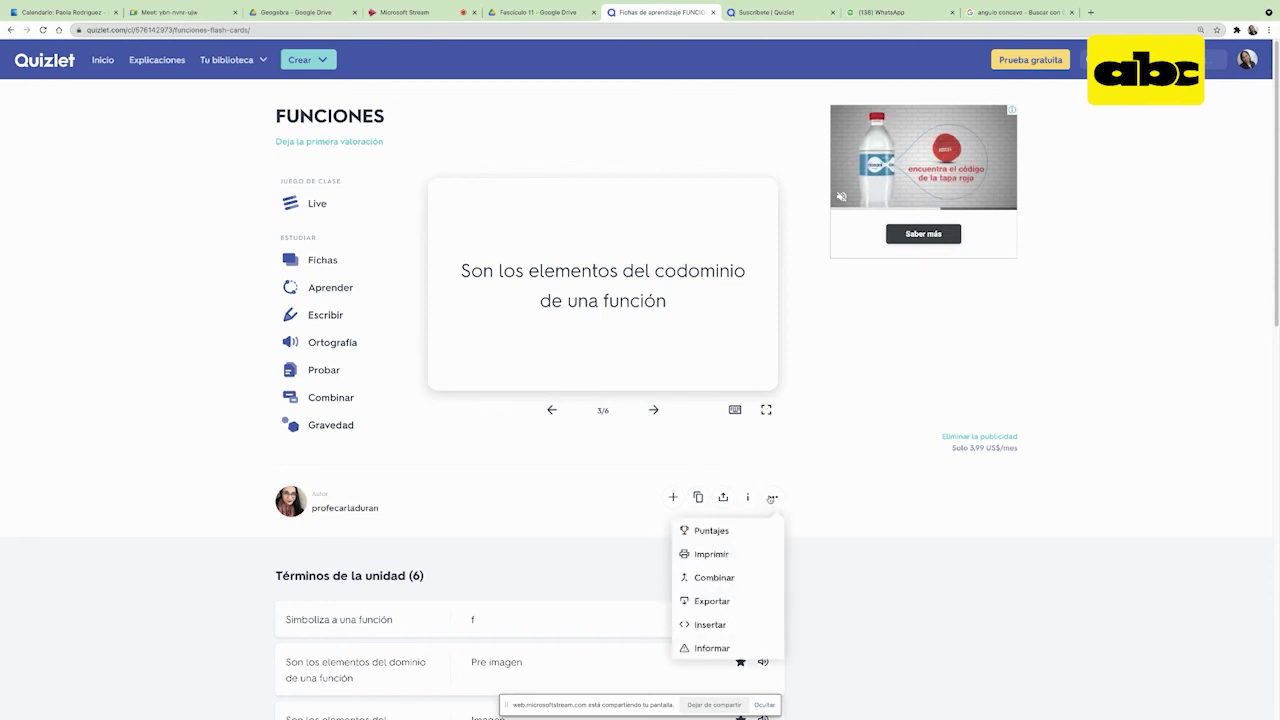
left_click(698, 497)
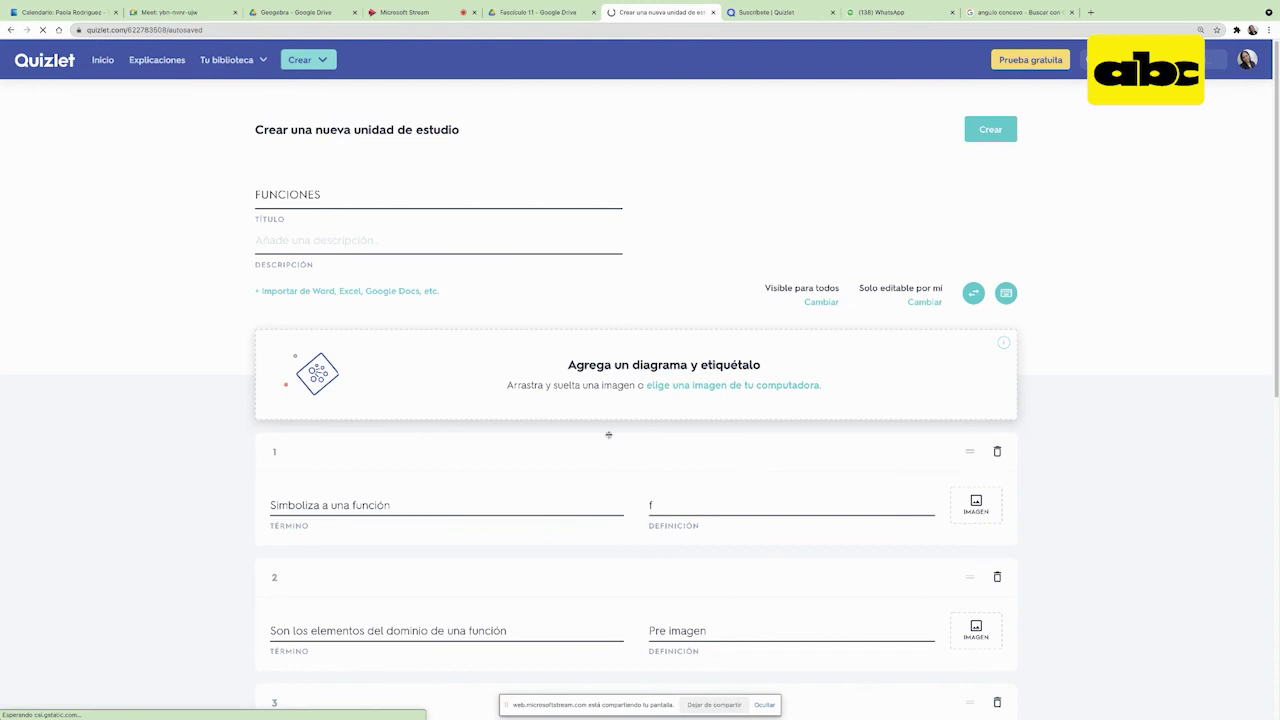
left_click(360, 198)
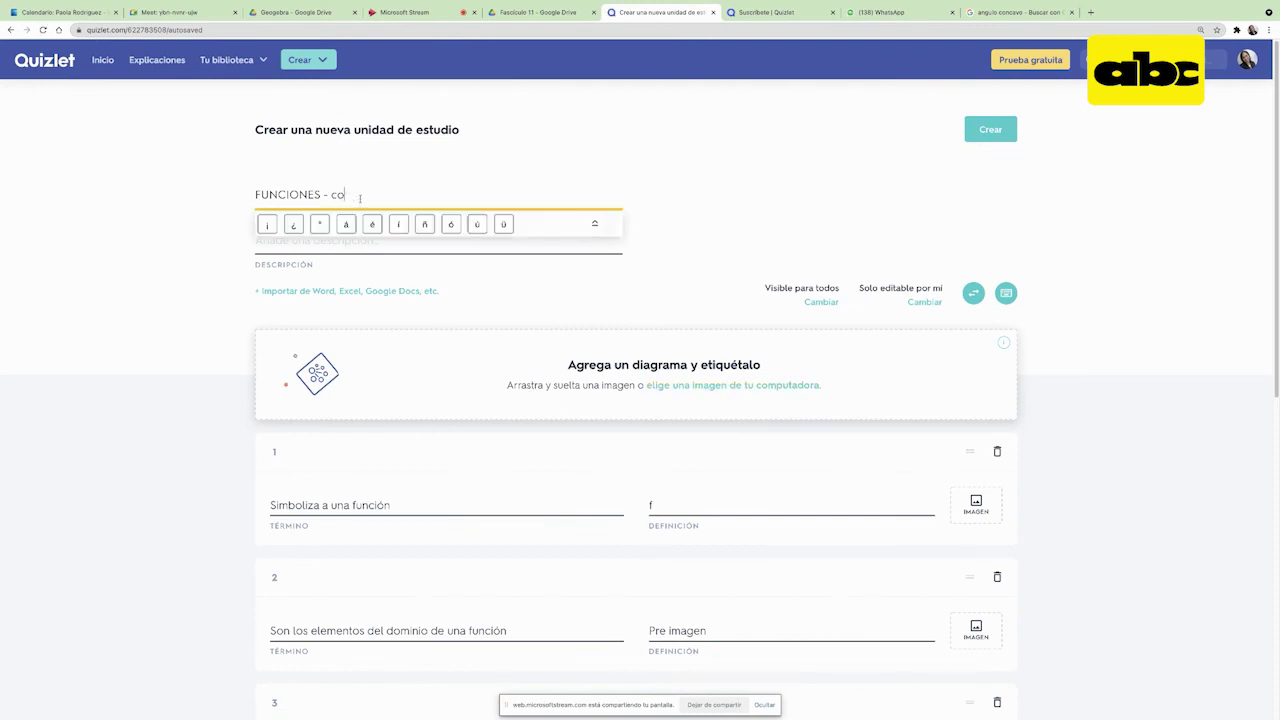
type("- CONCEPTOS BASICOS")
scroll(440, 392, "down", 6)
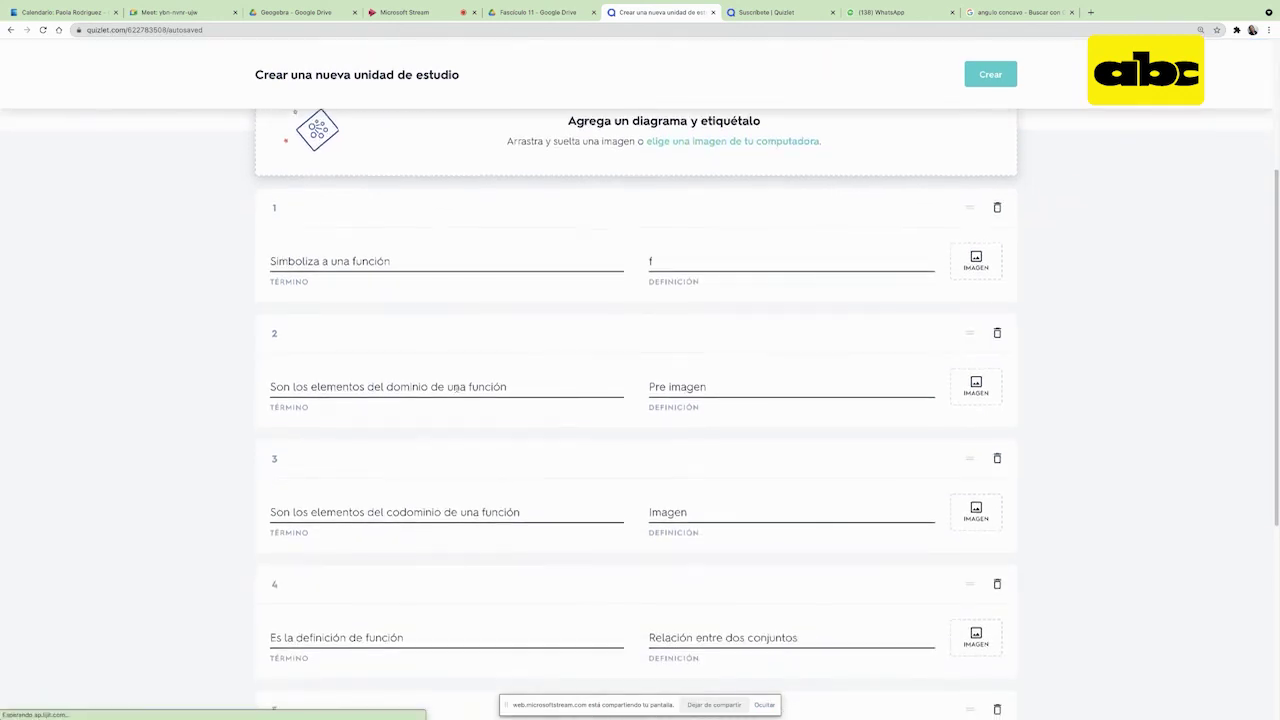
scroll(456, 388, "down", 1)
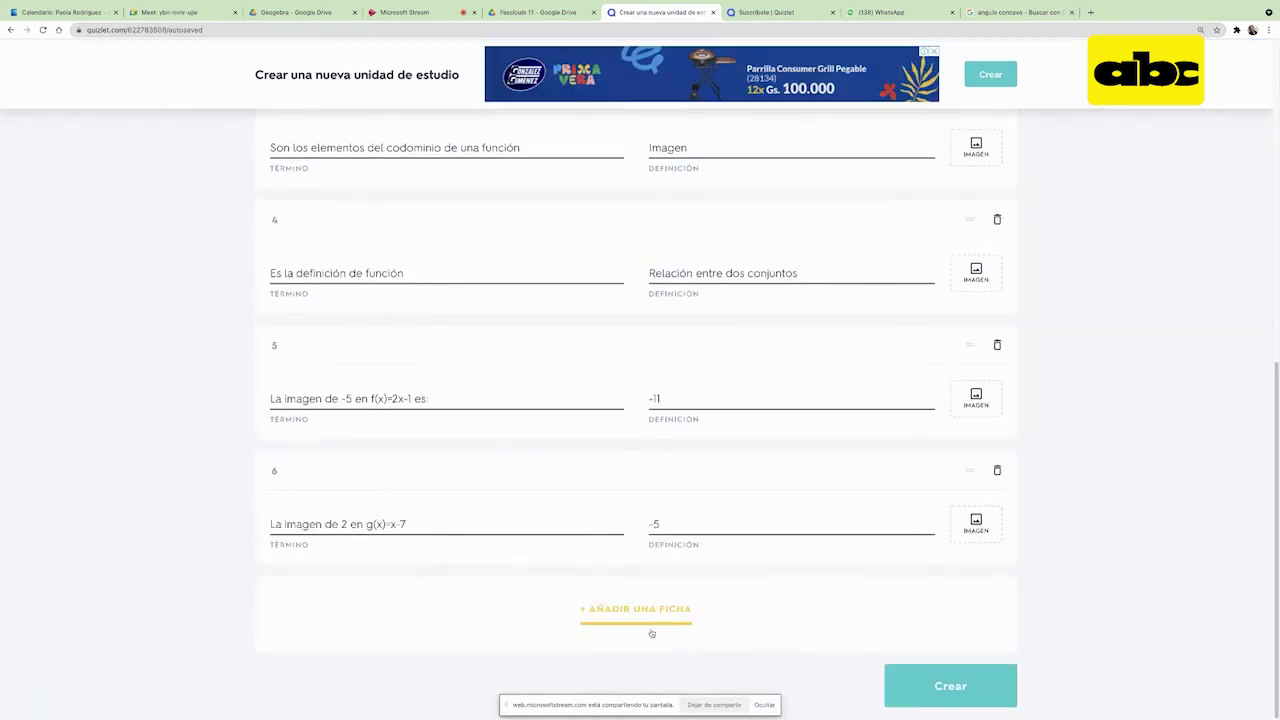
left_click(958, 686)
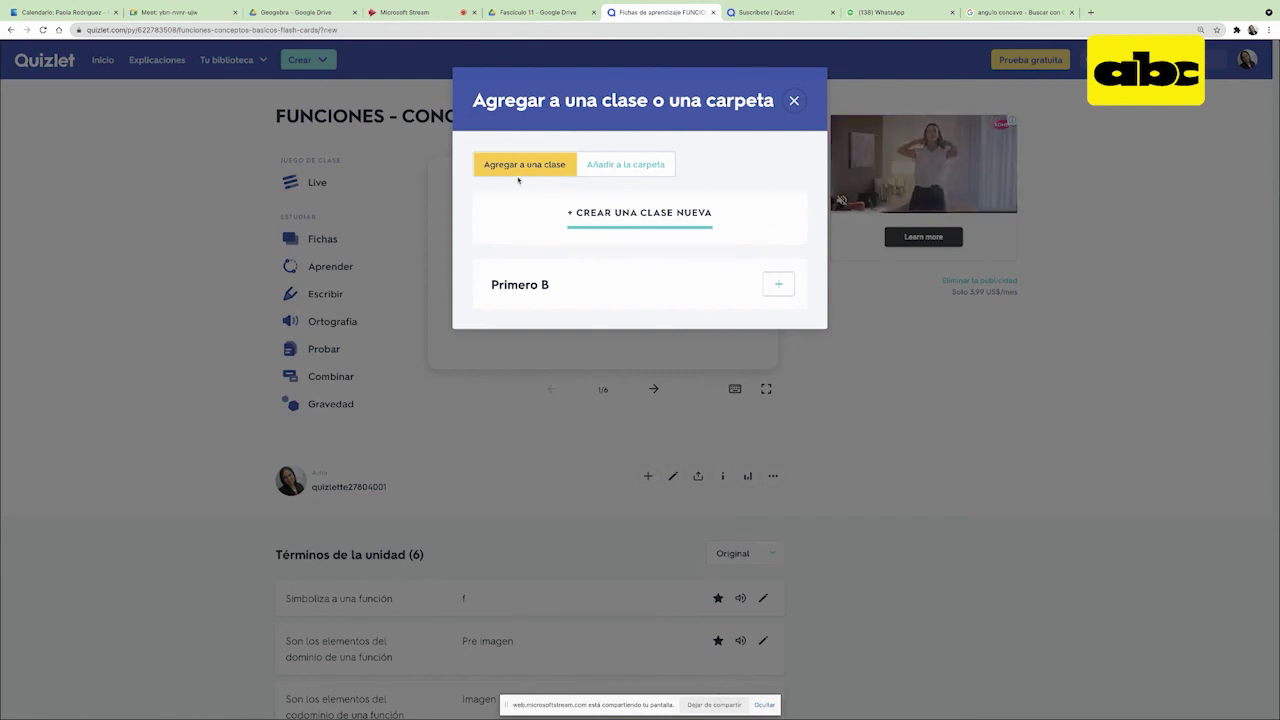
- Compare the folder and class options for the new unit and try to add it to the class Primero B
left_click(598, 166)
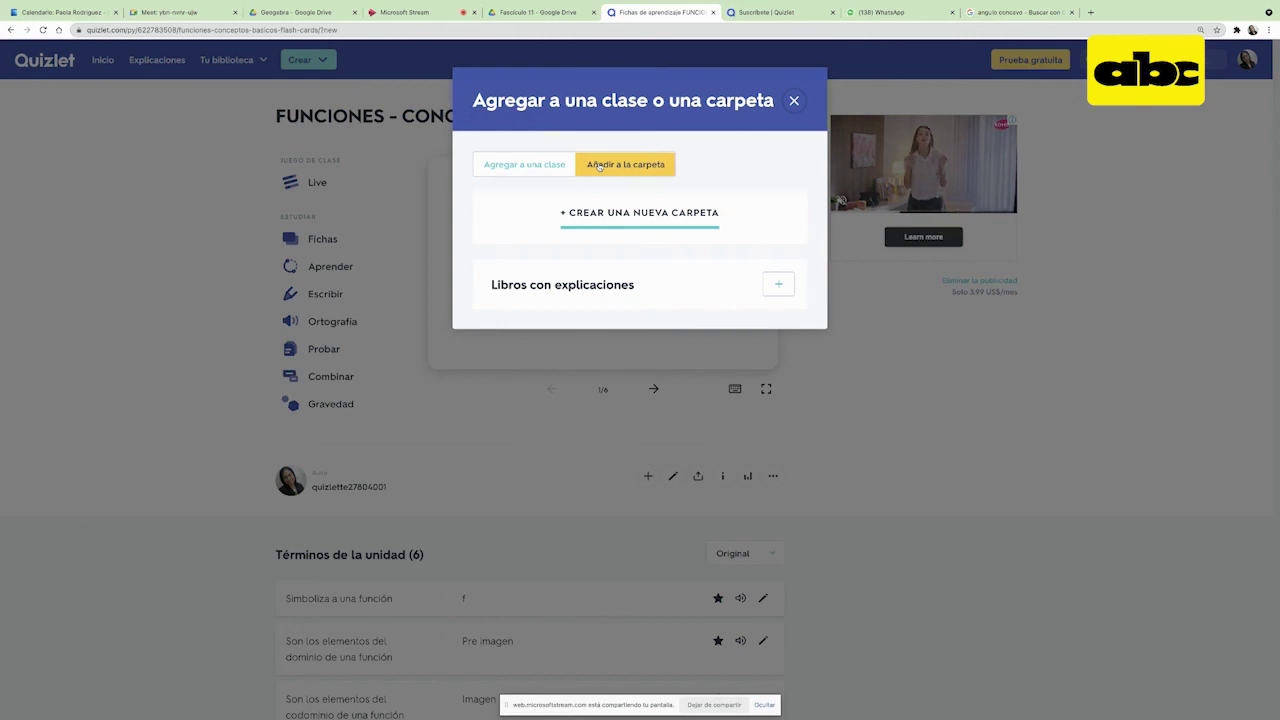
left_click(524, 166)
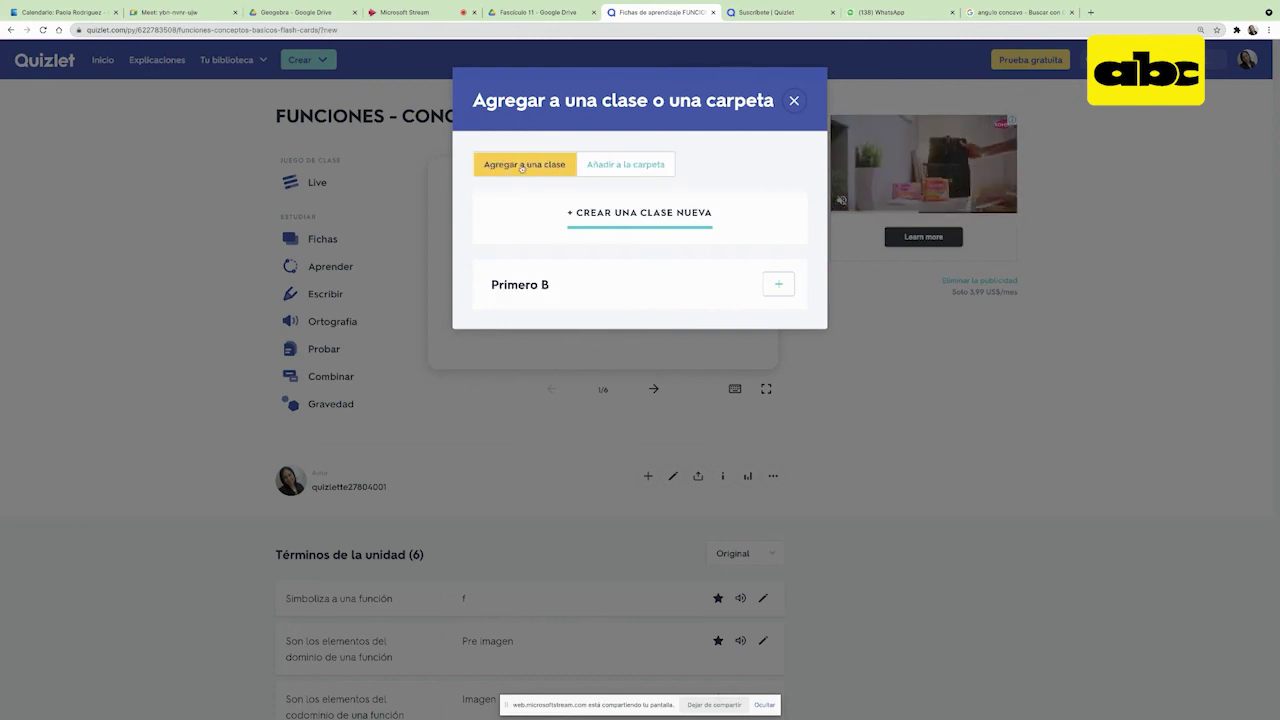
left_click(776, 286)
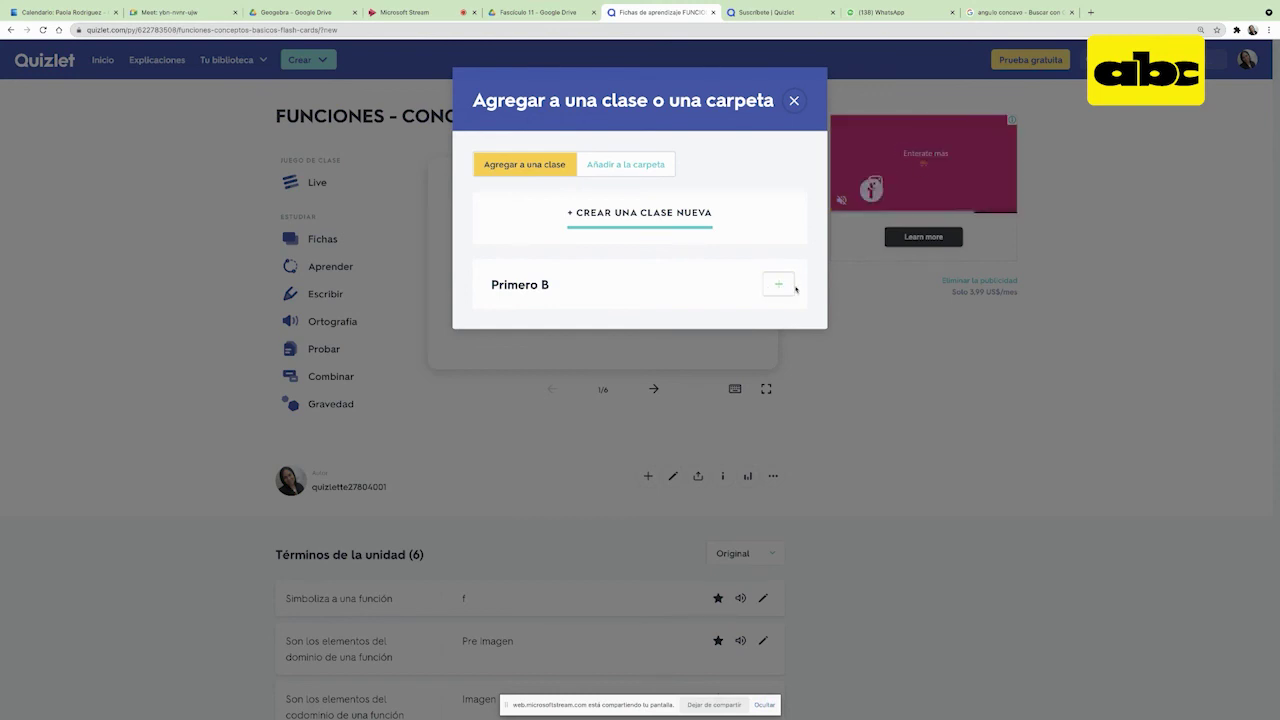
left_click(793, 101)
- Open the FUNCIONES - CONCEPTOS BÁSICOS unit from the library and copy its sharing link
left_click(224, 60)
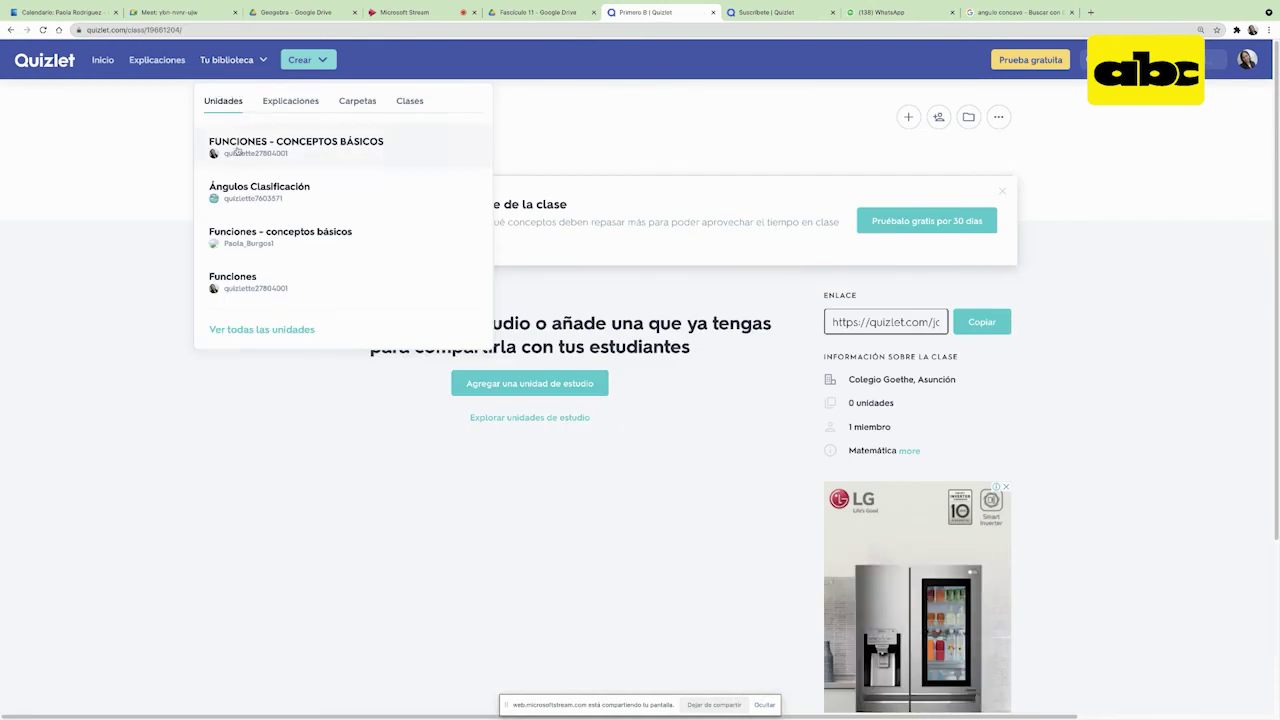
left_click(274, 145)
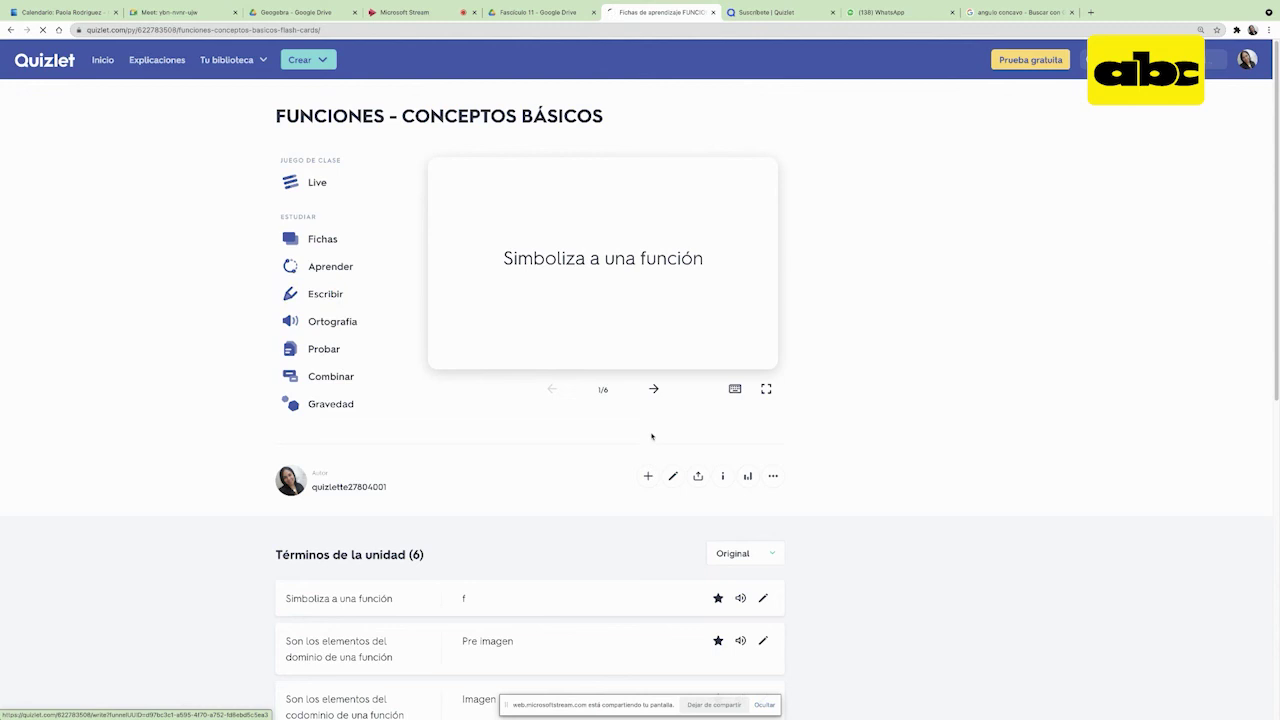
left_click(773, 477)
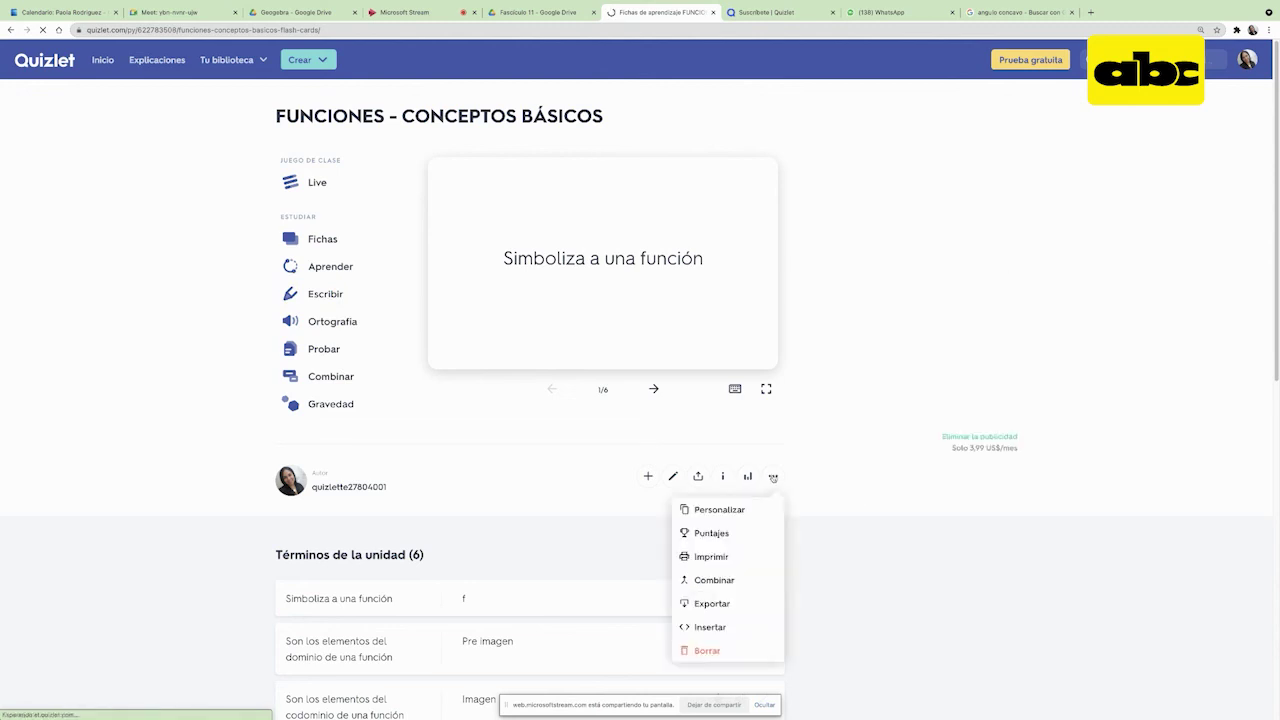
left_click(773, 477)
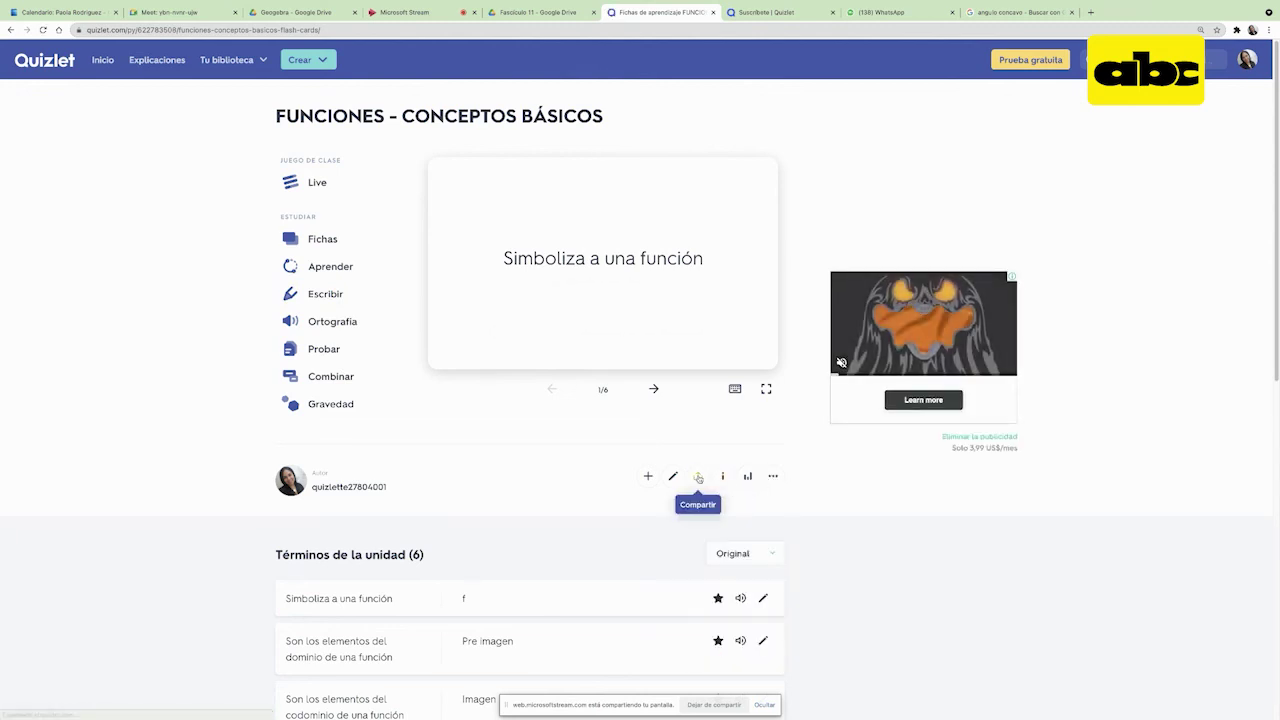
left_click(698, 477)
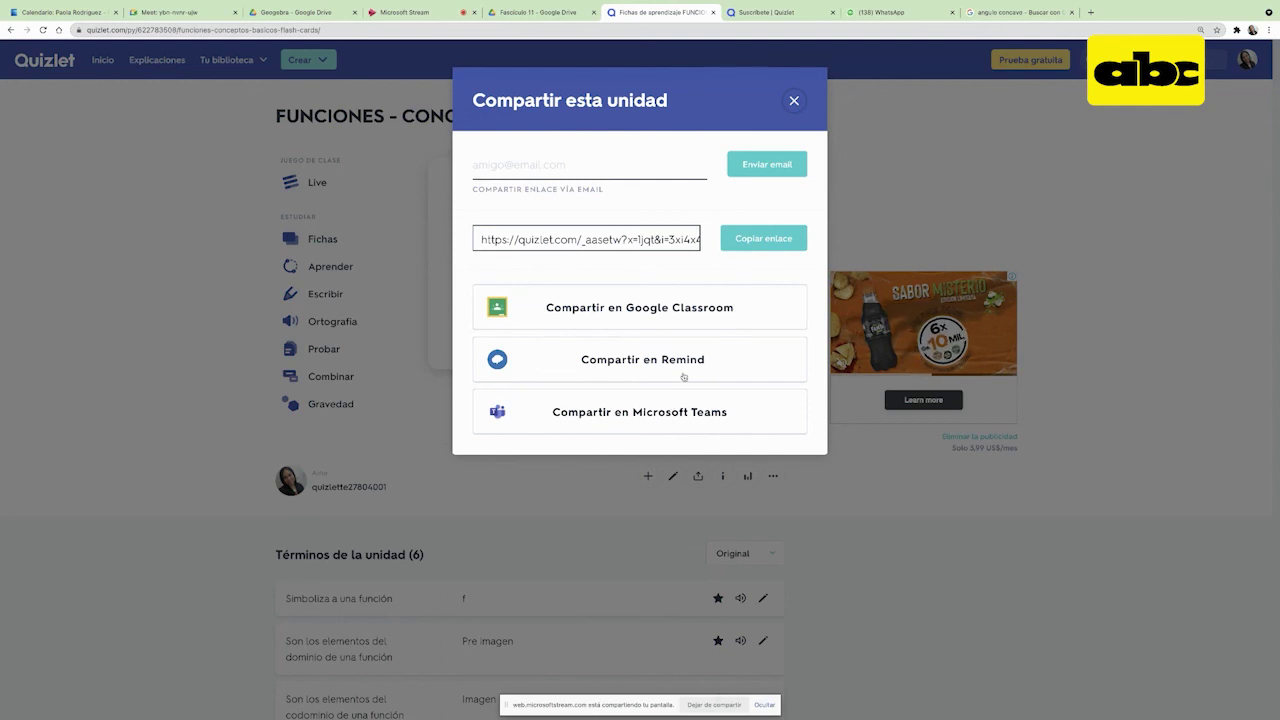
left_click(744, 240)
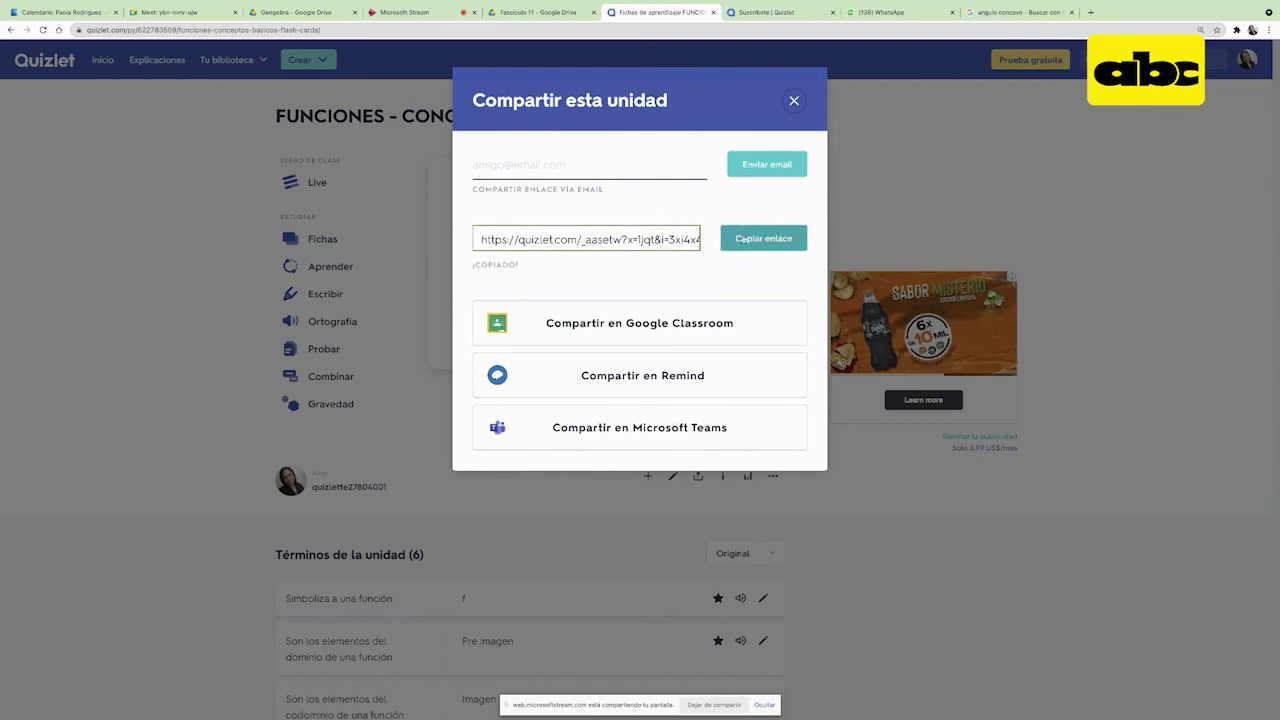
left_click(794, 103)
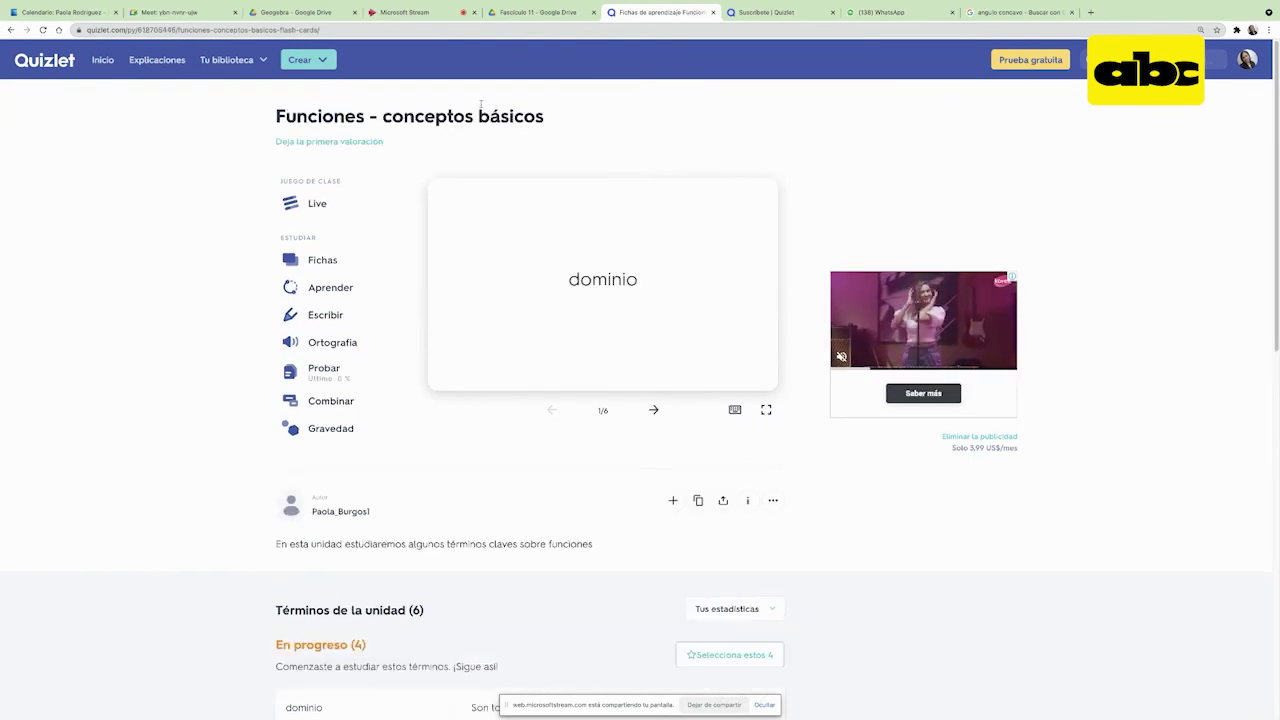
- View the top scores of the "Funciones - conceptos básicos" unit for each study mode and close them
left_click(773, 501)
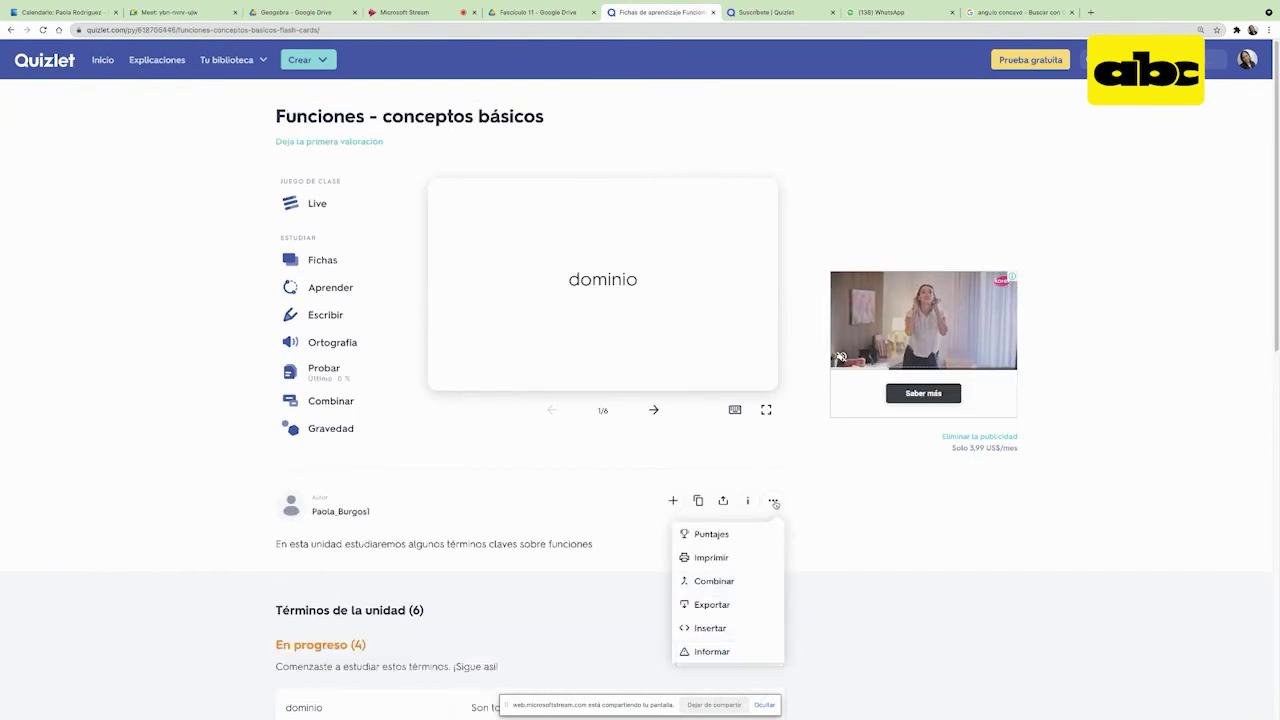
left_click(775, 503)
left_click(774, 503)
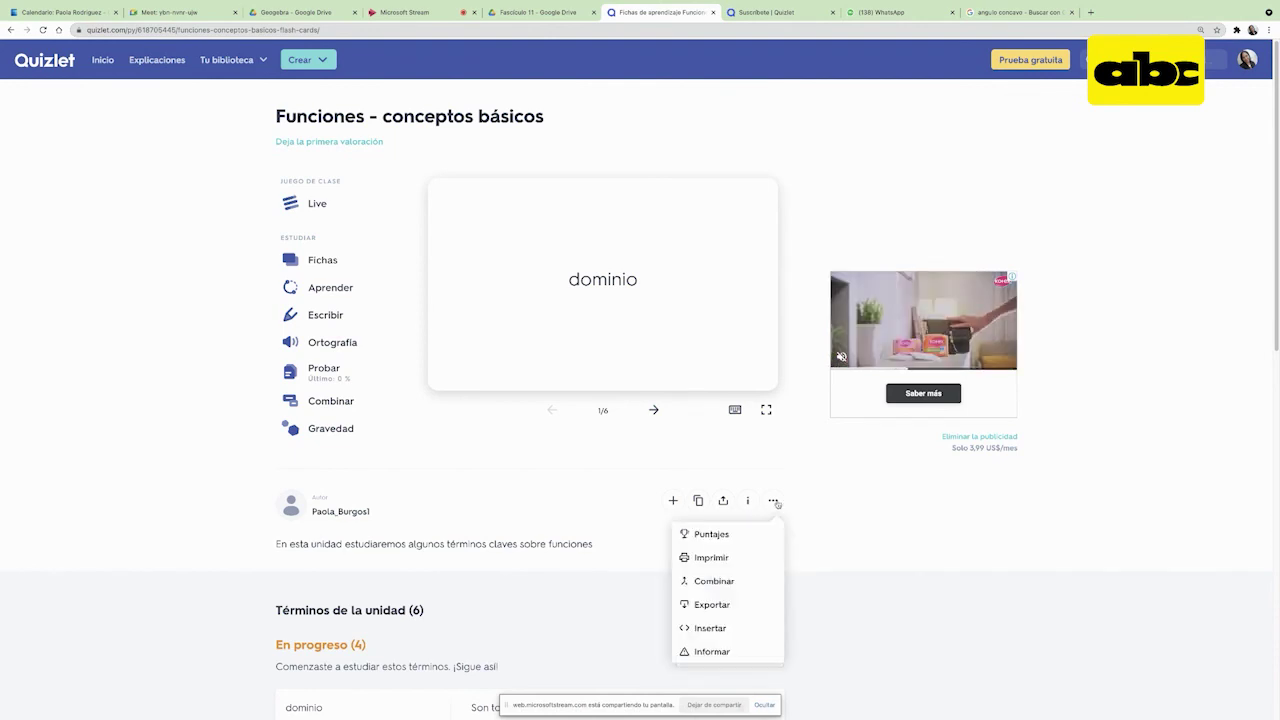
left_click(733, 538)
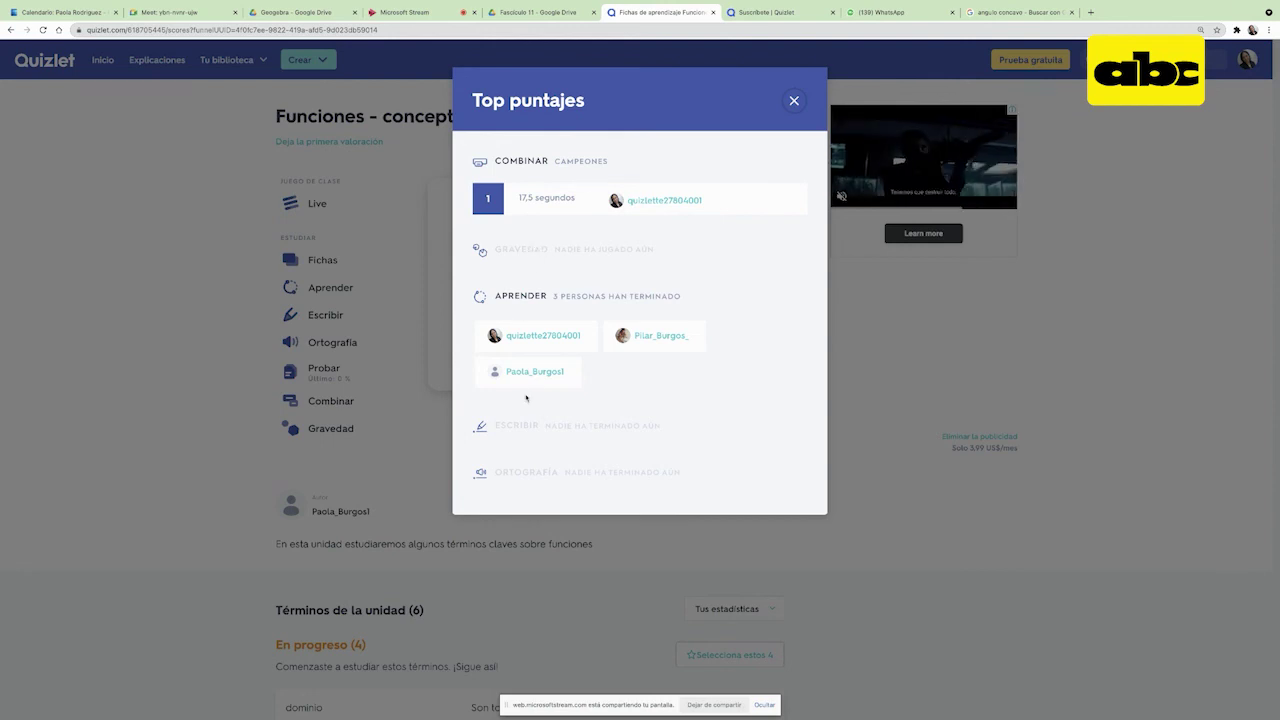
left_click(792, 102)
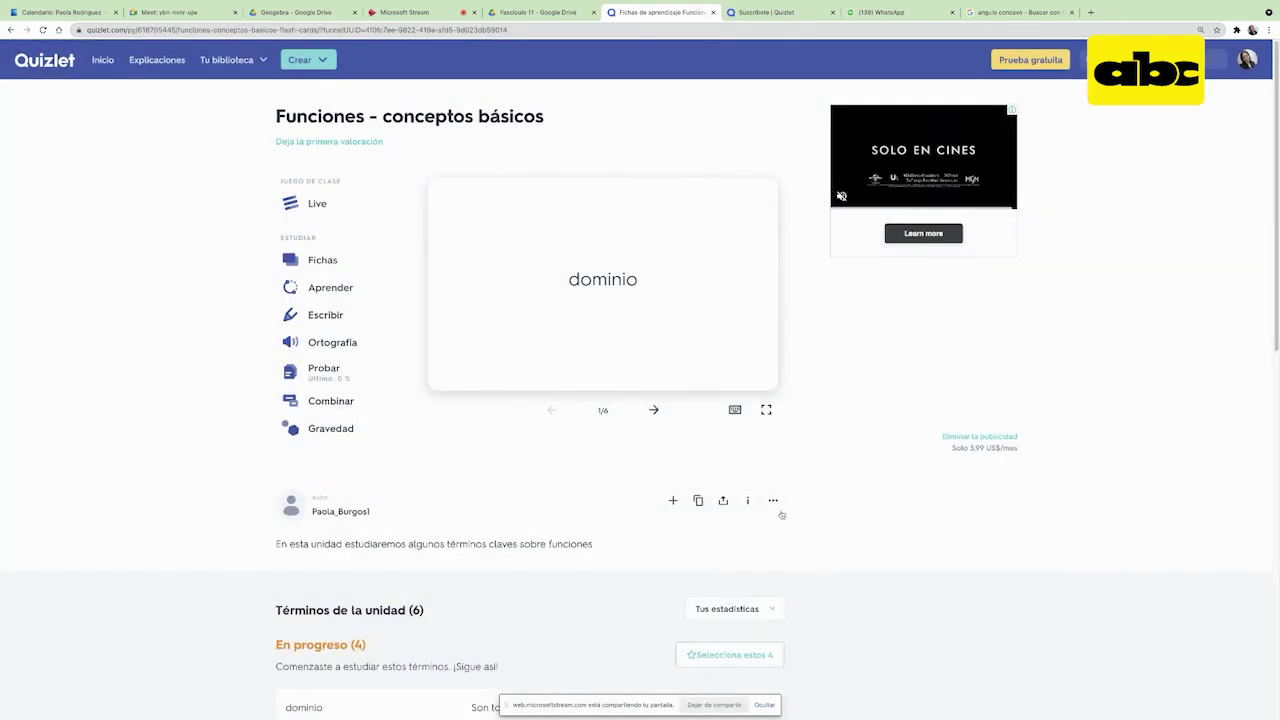
left_click(782, 514)
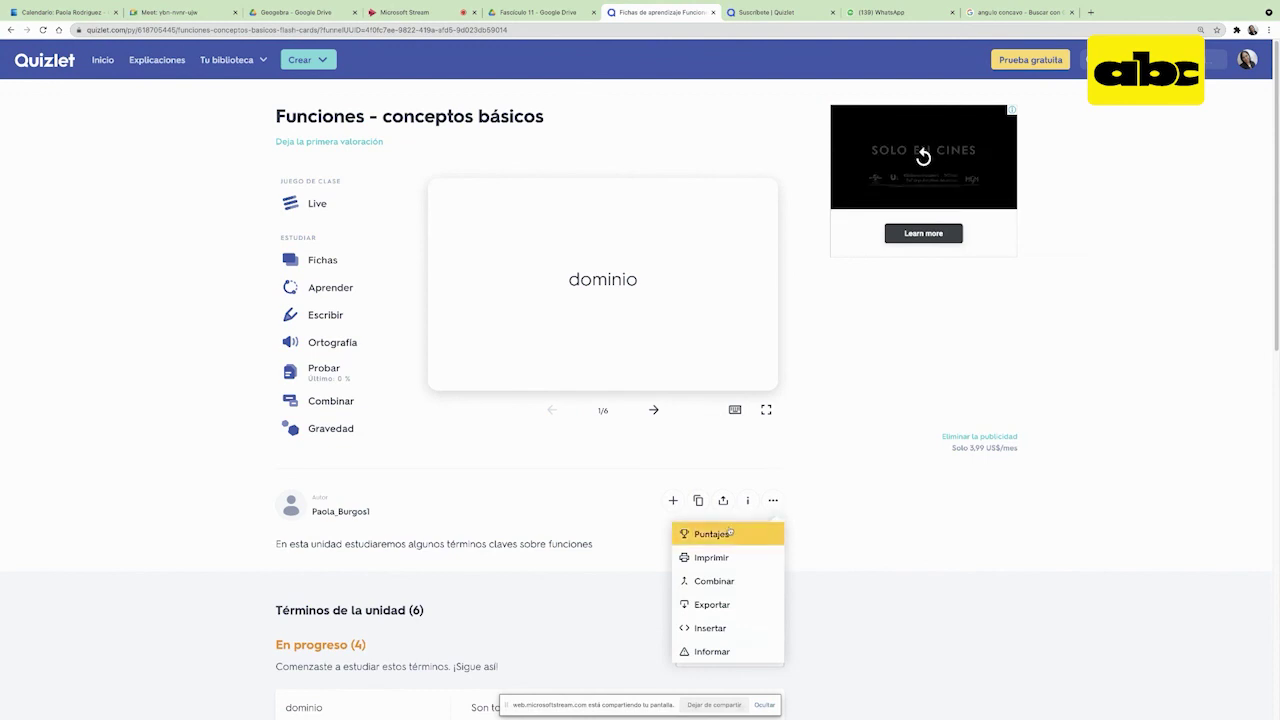
left_click(600, 470)
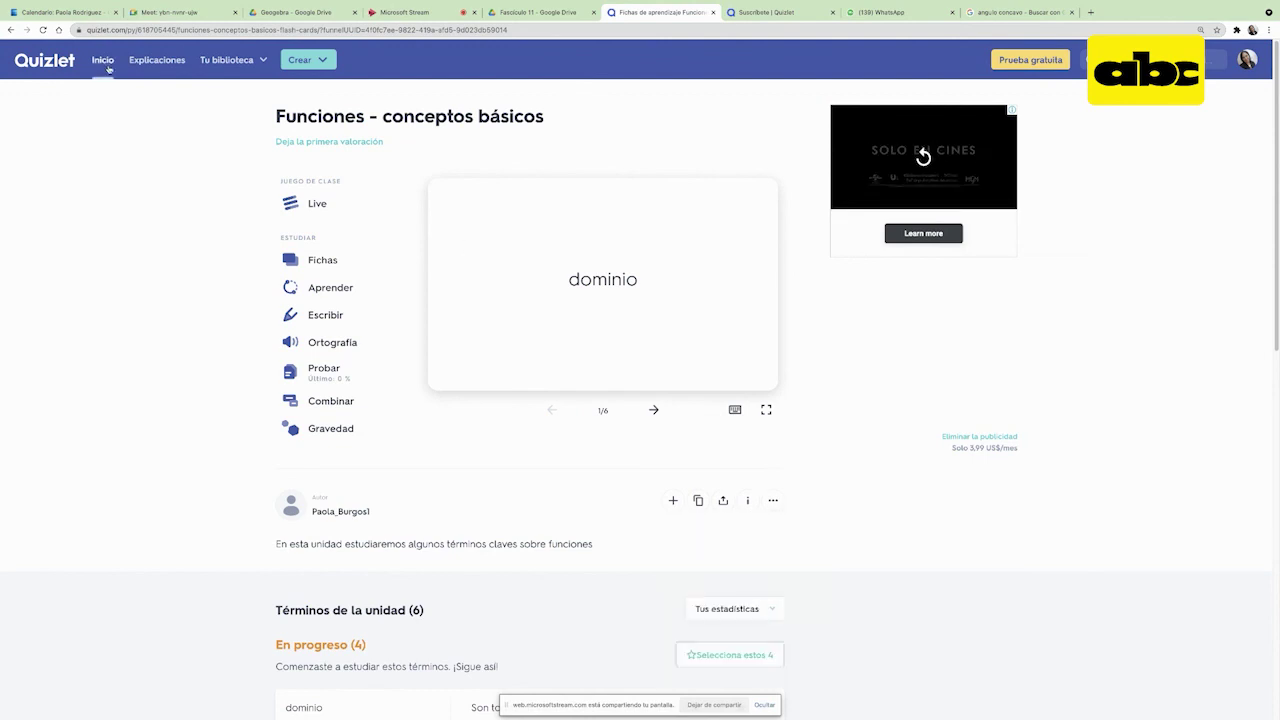
- Look through the library's units, folders and classes again and return to the home page
left_click(232, 62)
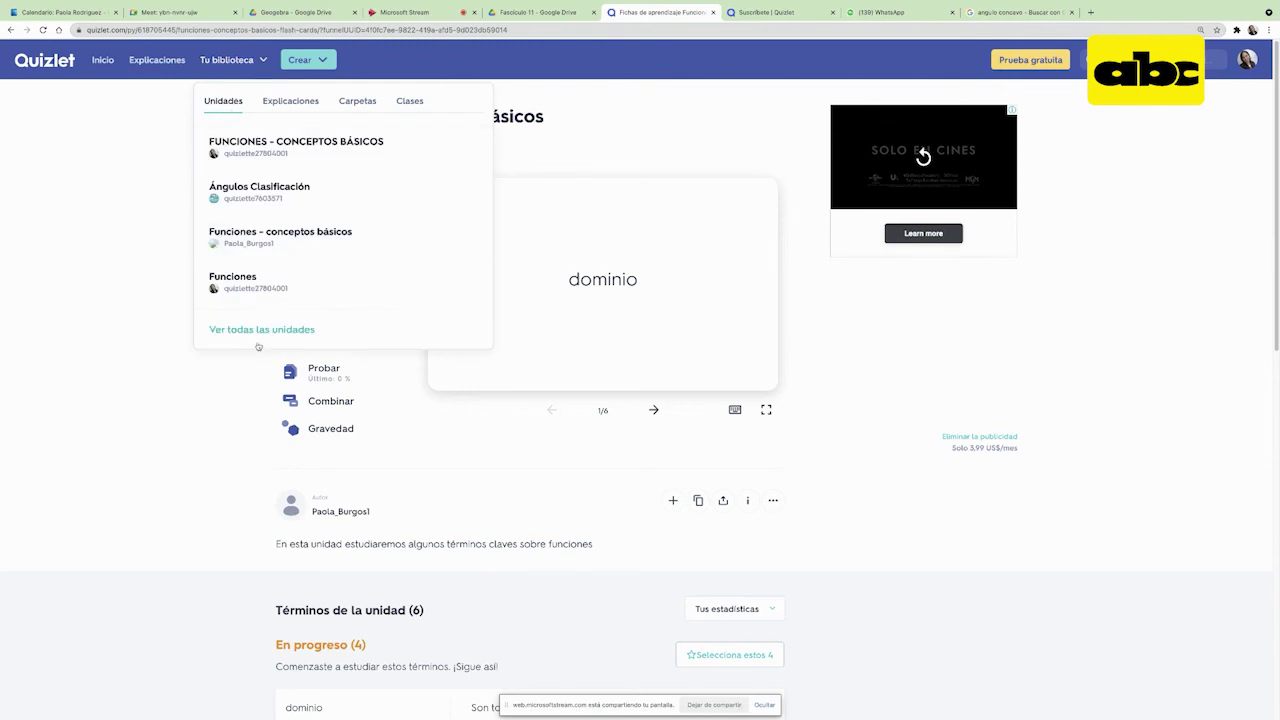
left_click(358, 104)
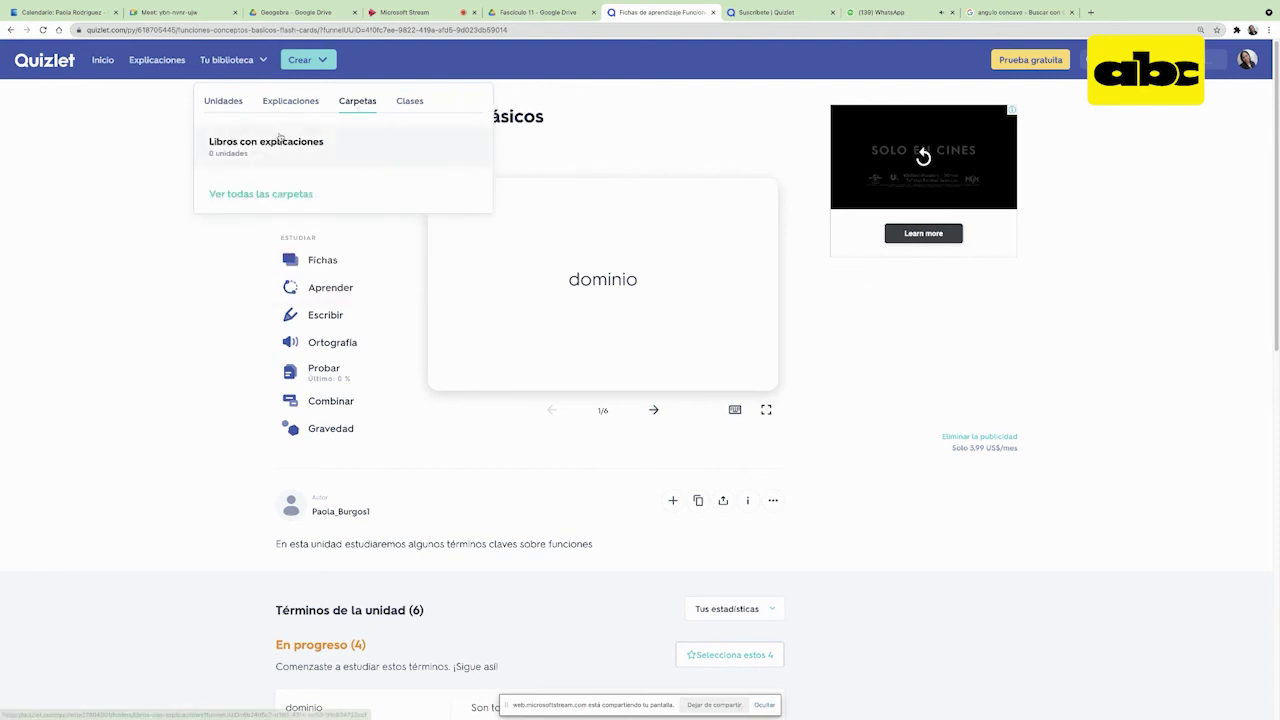
left_click(410, 102)
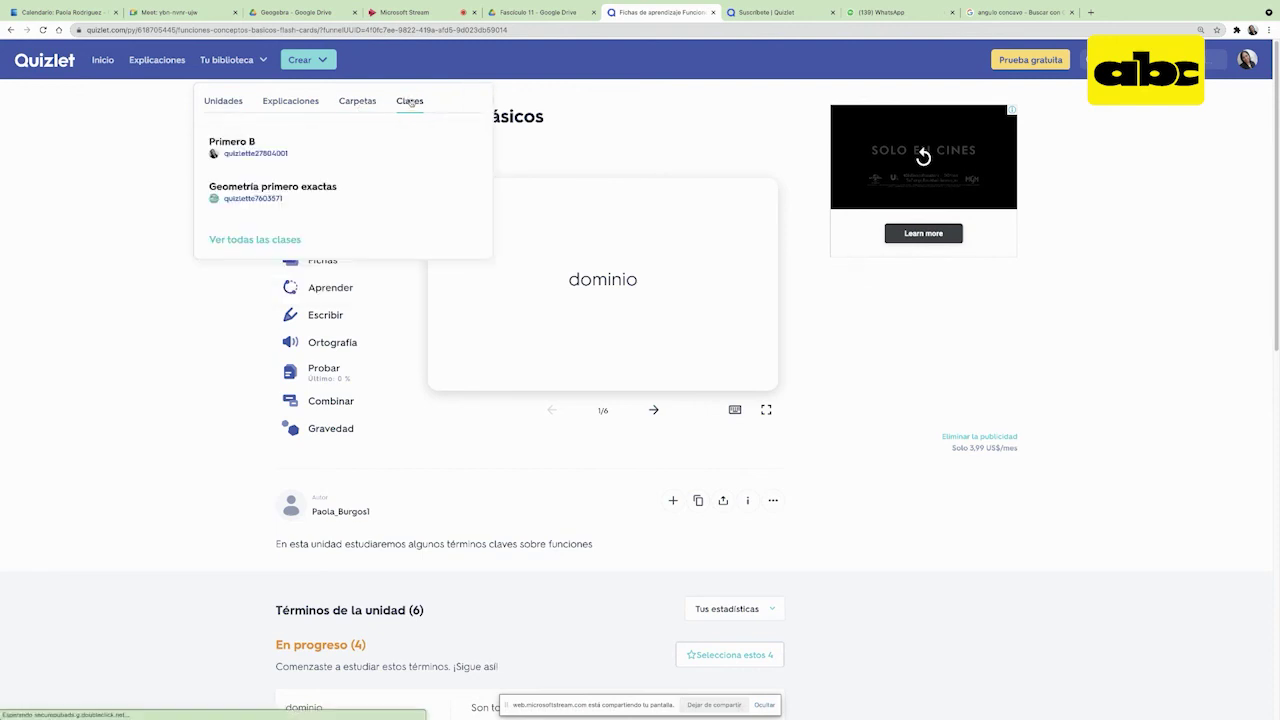
left_click(406, 117)
left_click(100, 60)
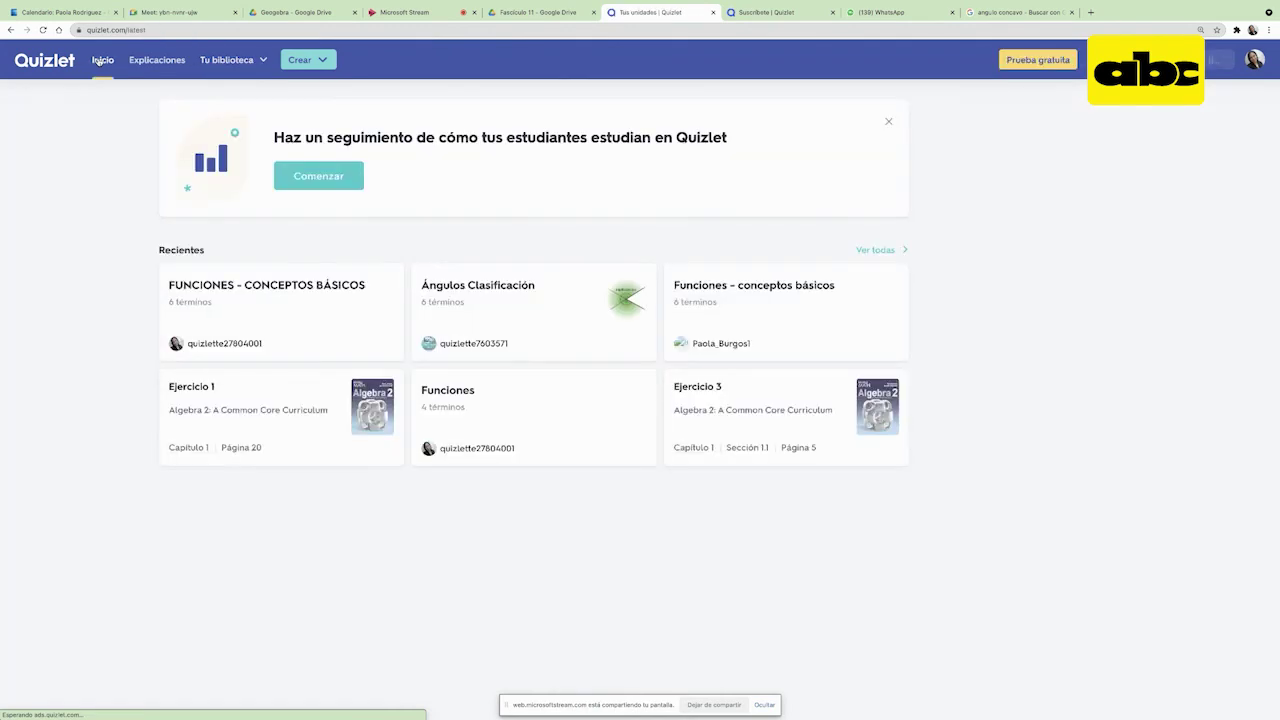